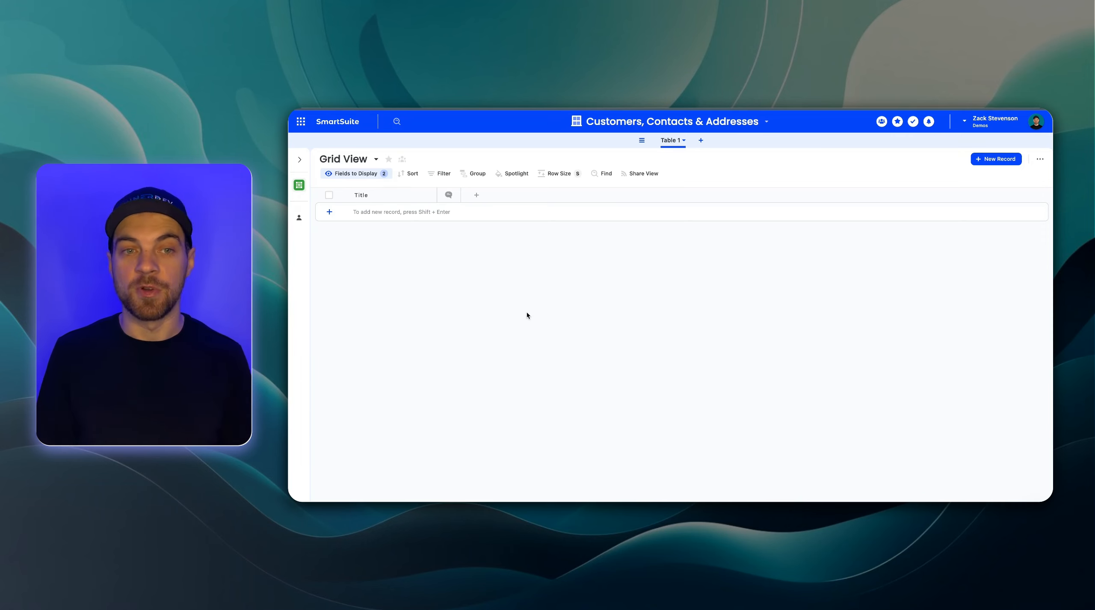
Rename the table's primary Title field as Company Name
click(370, 195)
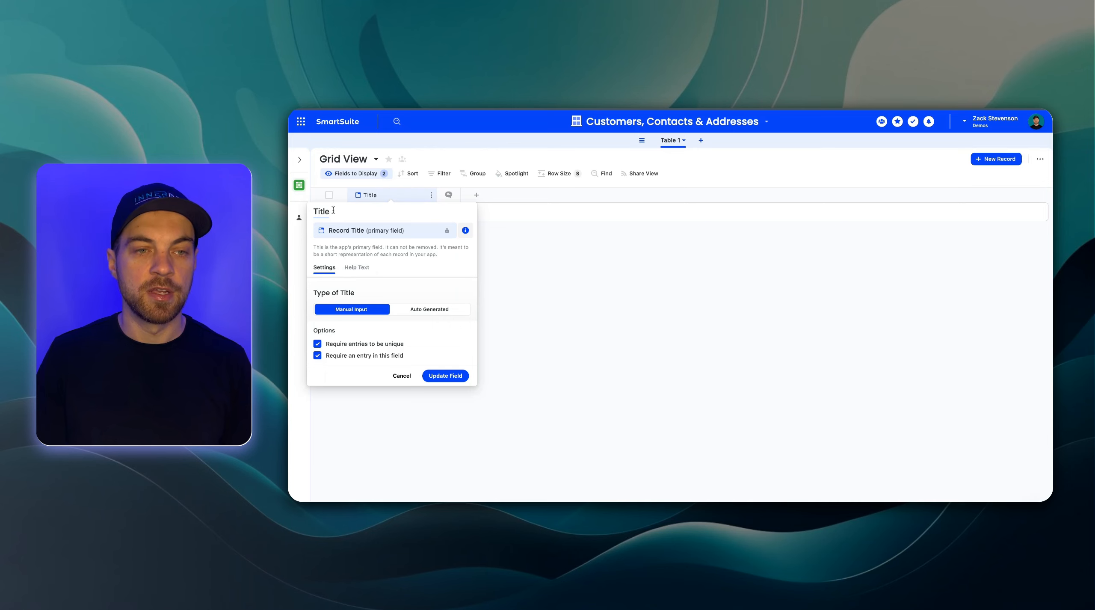
drag(331, 211, 311, 210)
text(Company Name)
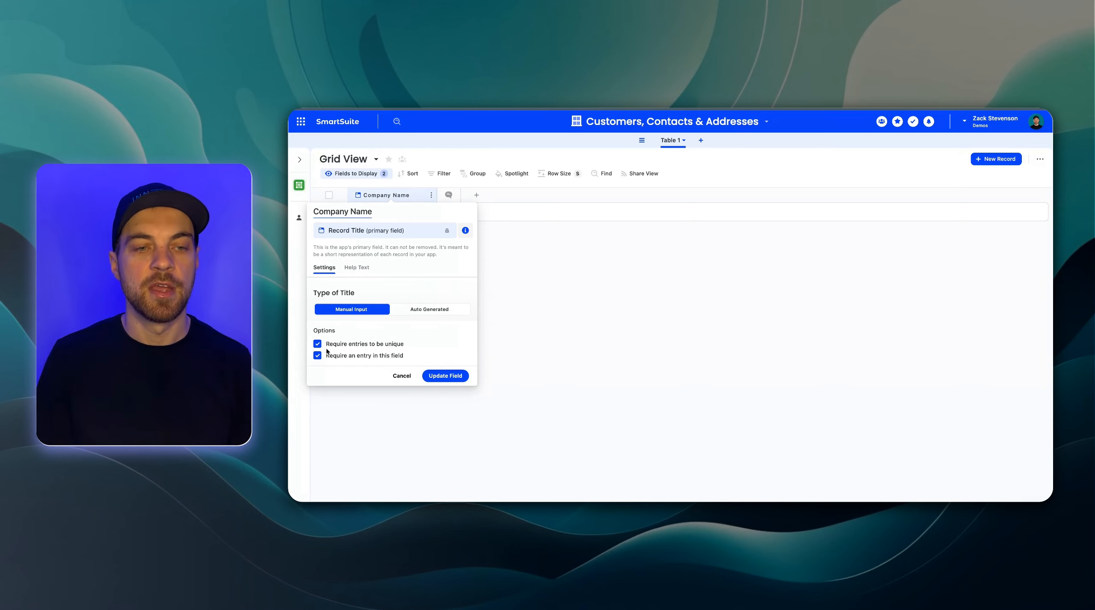
click(434, 377)
Start a new Status field and remove its In Process, Ready for Review and Complete statuses
click(476, 195)
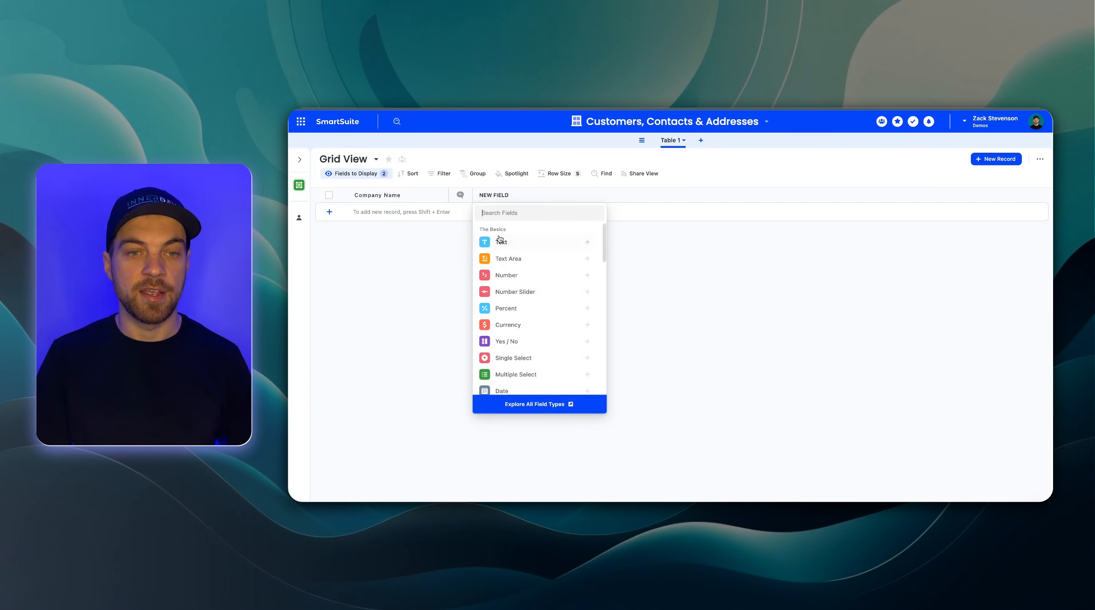
text(s)
text(ta)
click(505, 242)
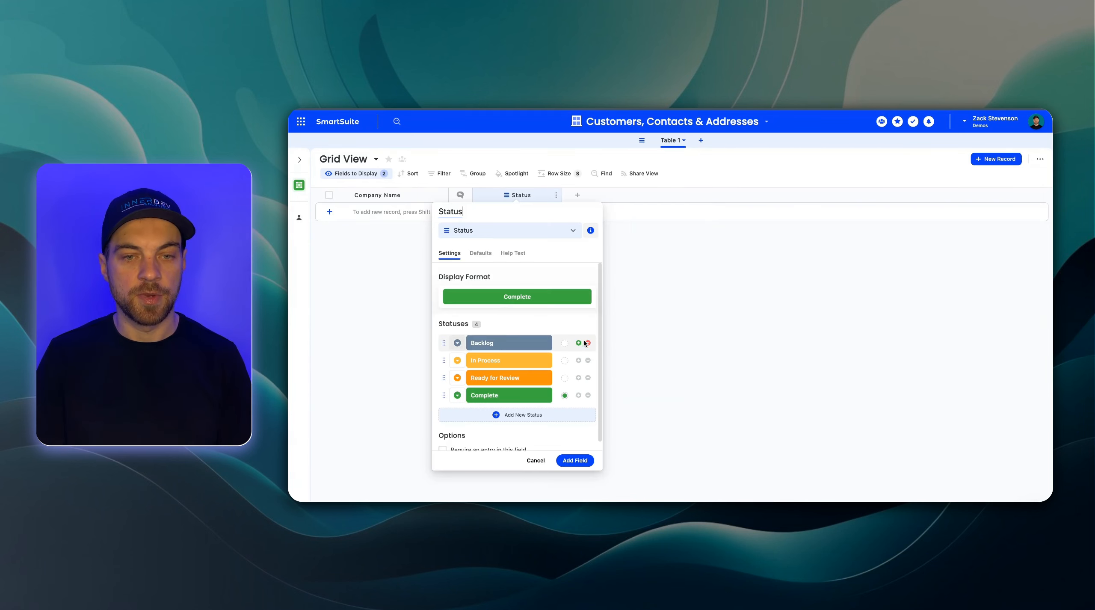
click(588, 361)
click(588, 361)
click(588, 361)
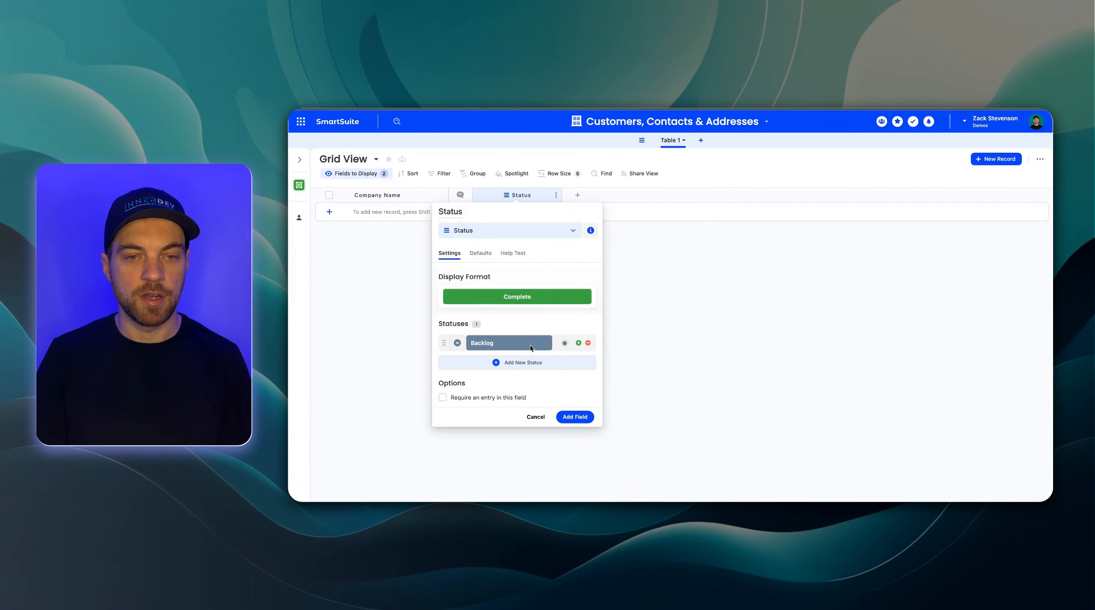
Define the statuses Lead, Active Customer and Former Customer, coloured light blue, green and grey respectively
click(530, 344)
text(Lead)
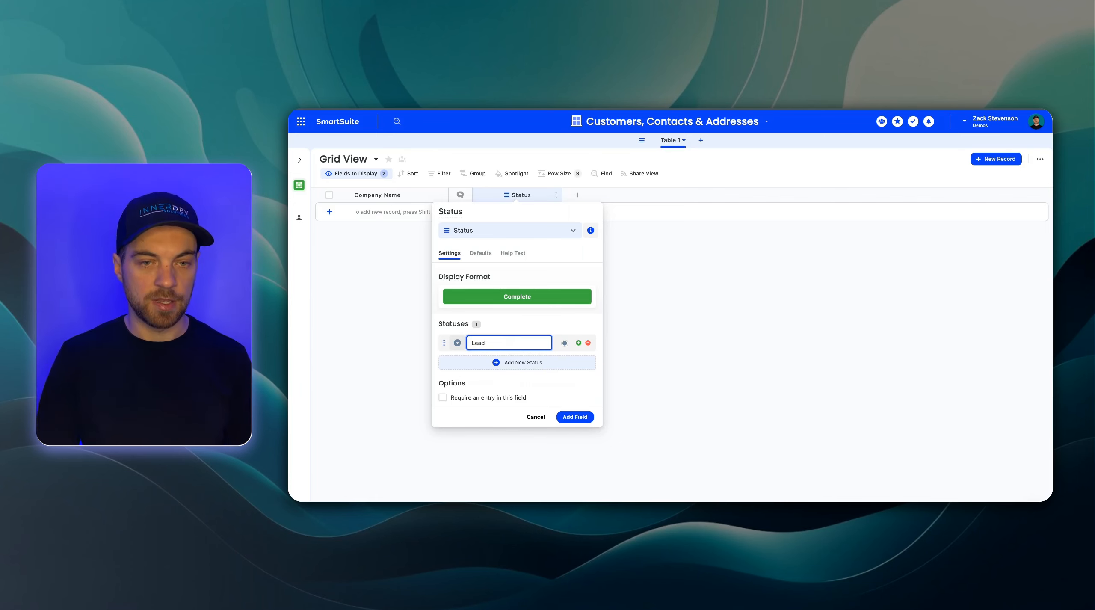
click(514, 364)
text(Active Customer)
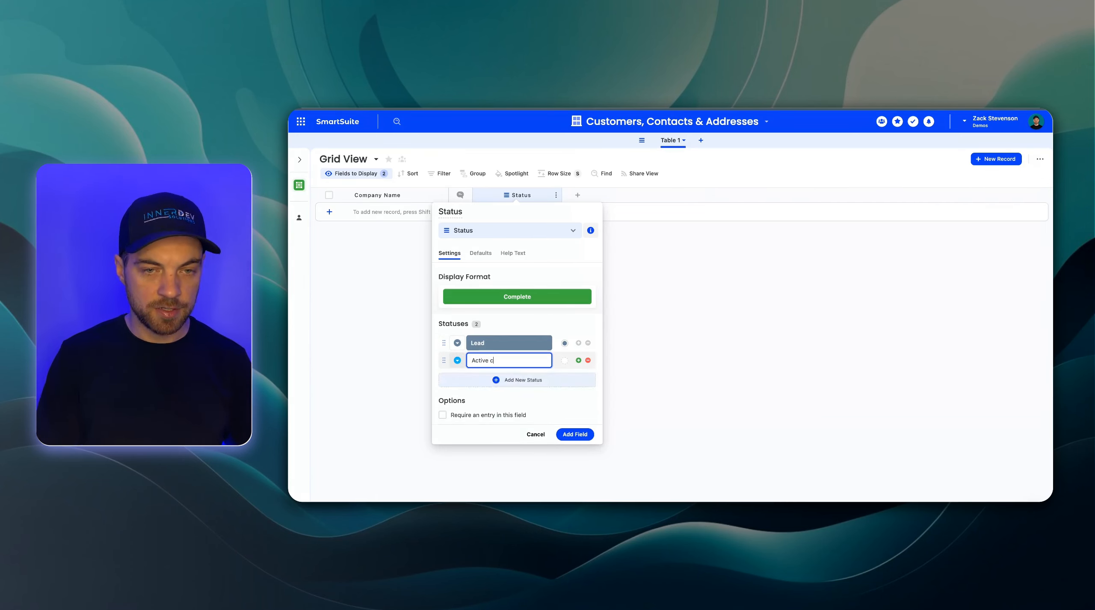
key(Return)
text(Former Cus)
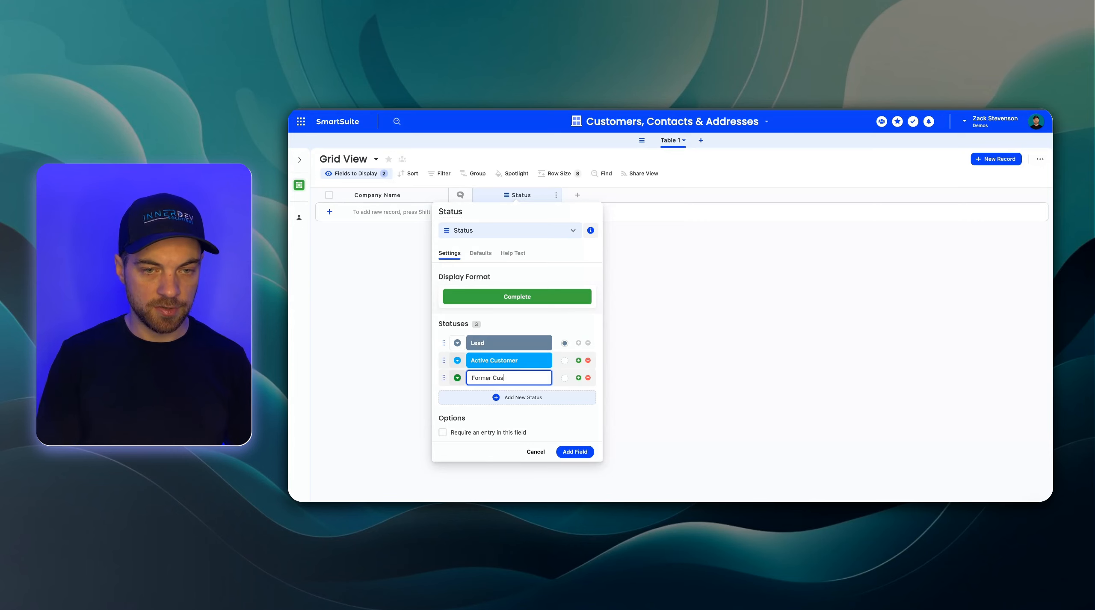
text(tomer)
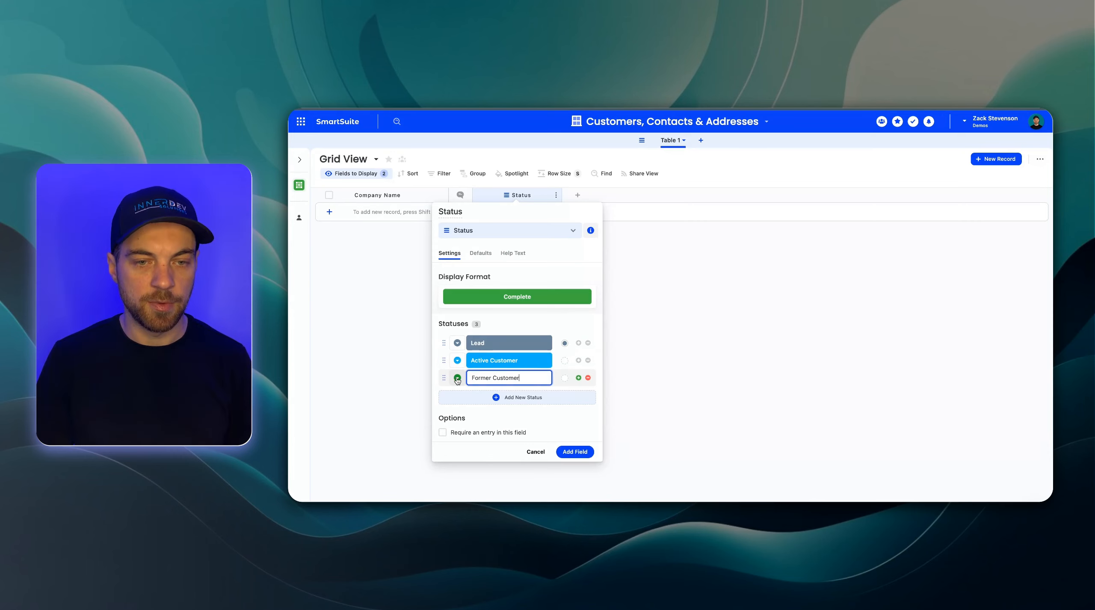
click(457, 378)
click(636, 417)
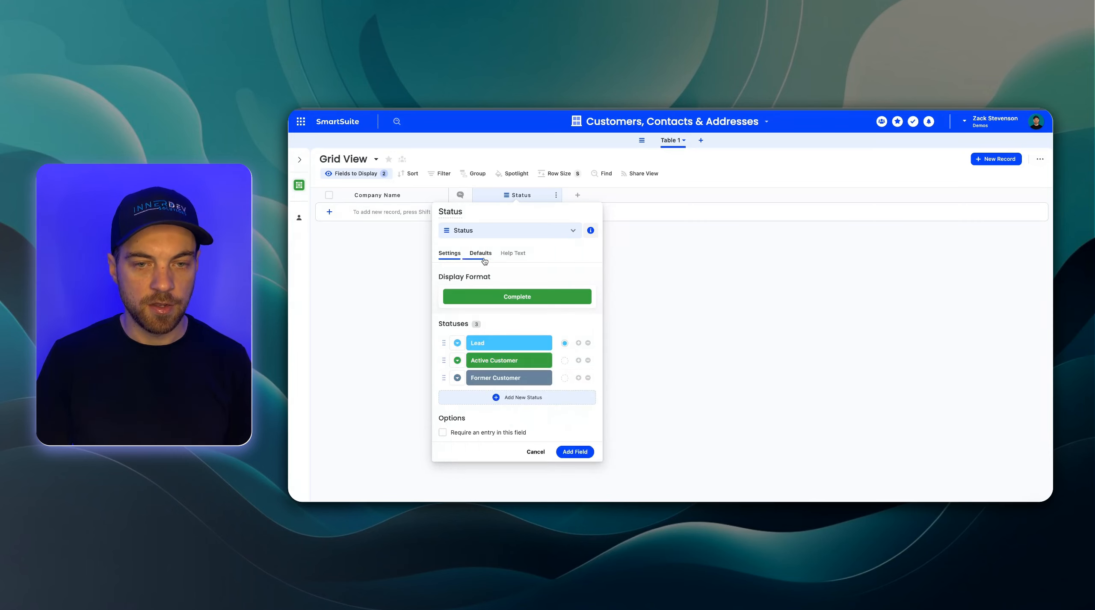
Check the default status, mark Active Customer and Former Customer as complete statuses, and add the Status field
click(482, 256)
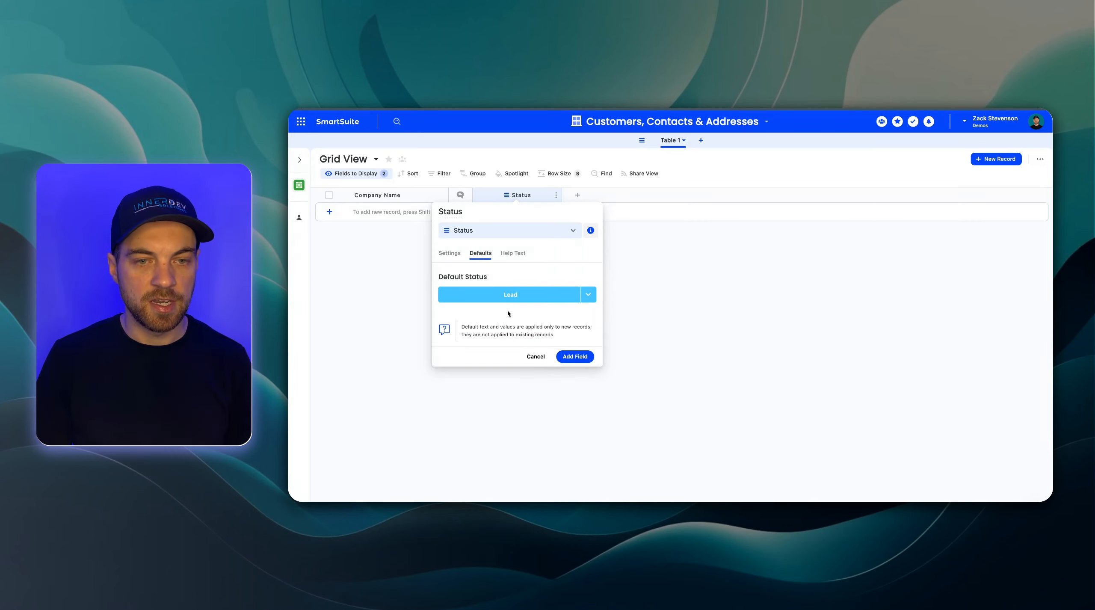
click(450, 253)
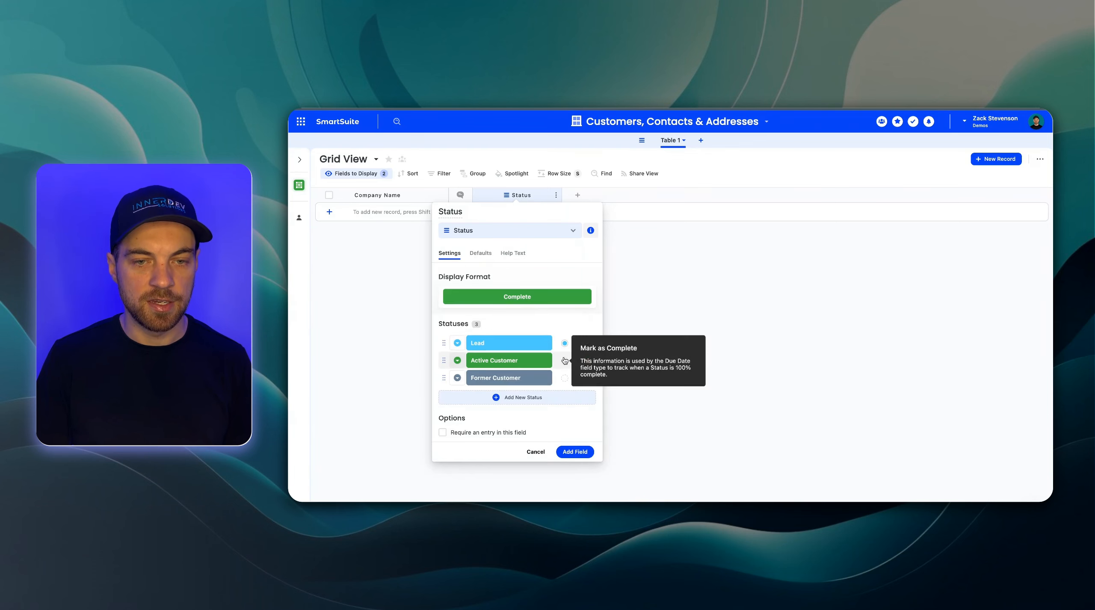
click(565, 378)
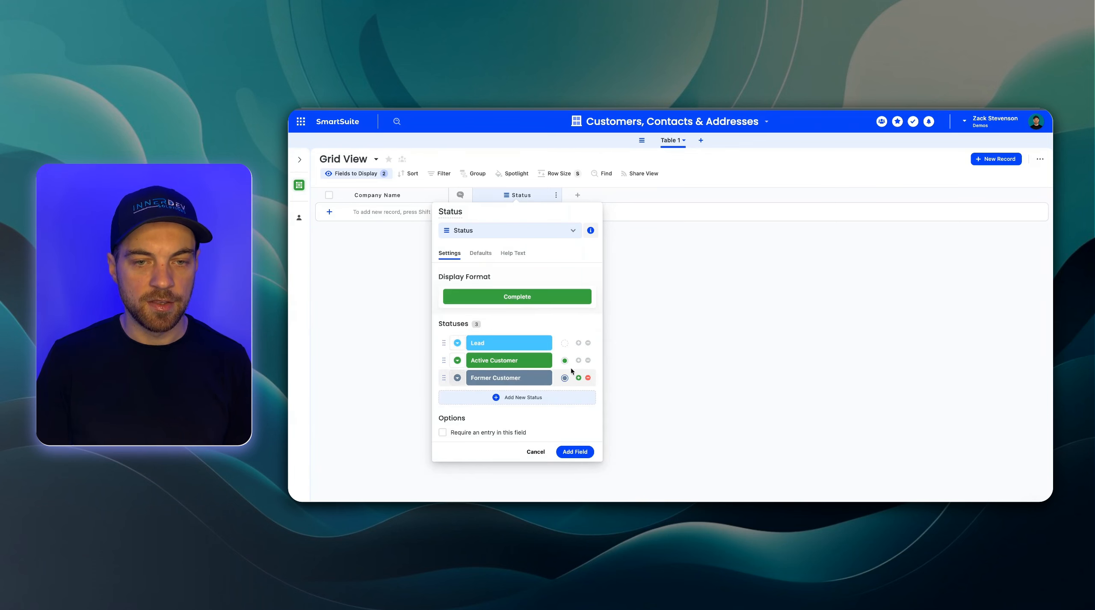
click(565, 361)
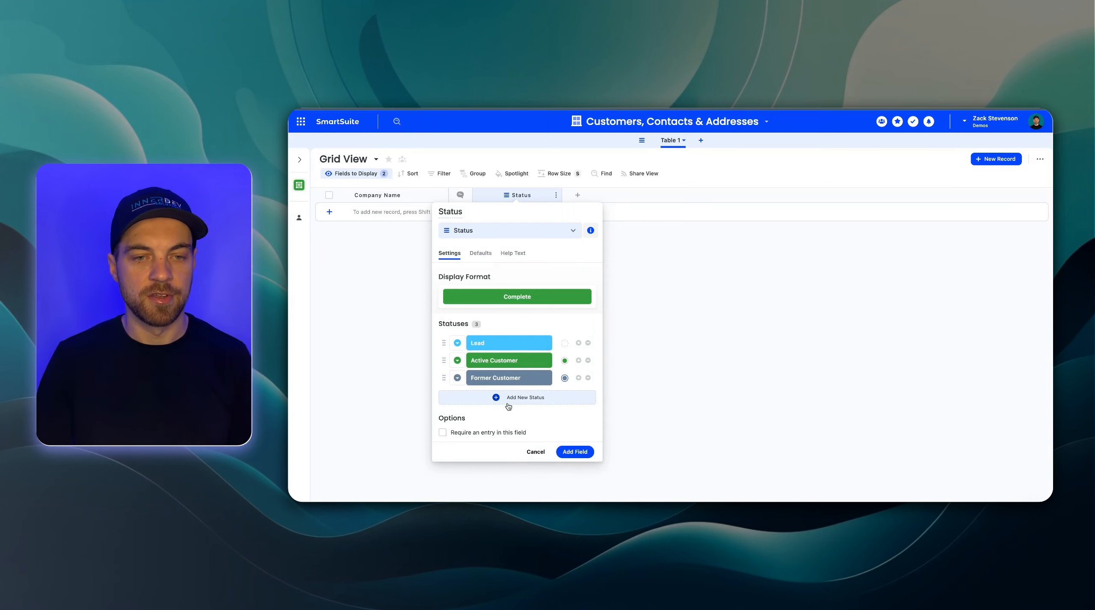
click(569, 455)
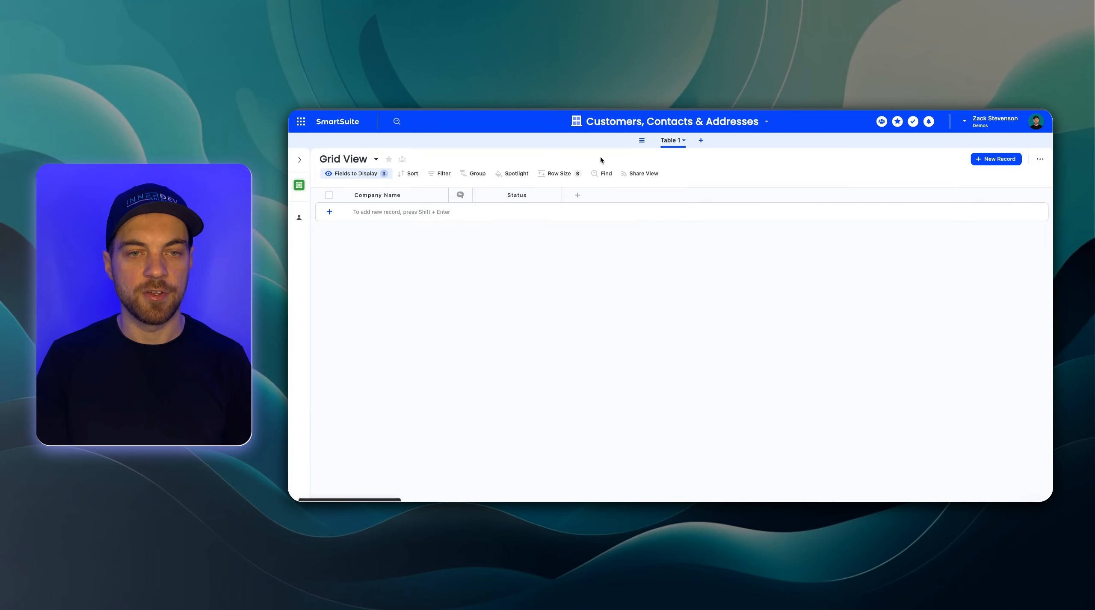
Rename Table 1 as Customer and set its records to be called Customer
click(684, 141)
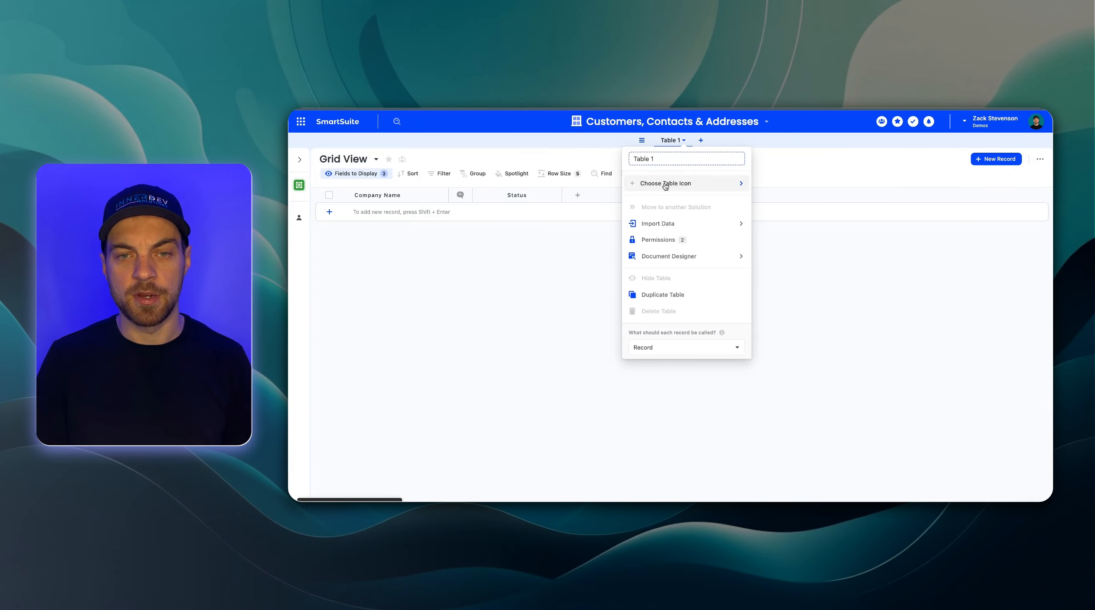
drag(654, 158, 645, 159)
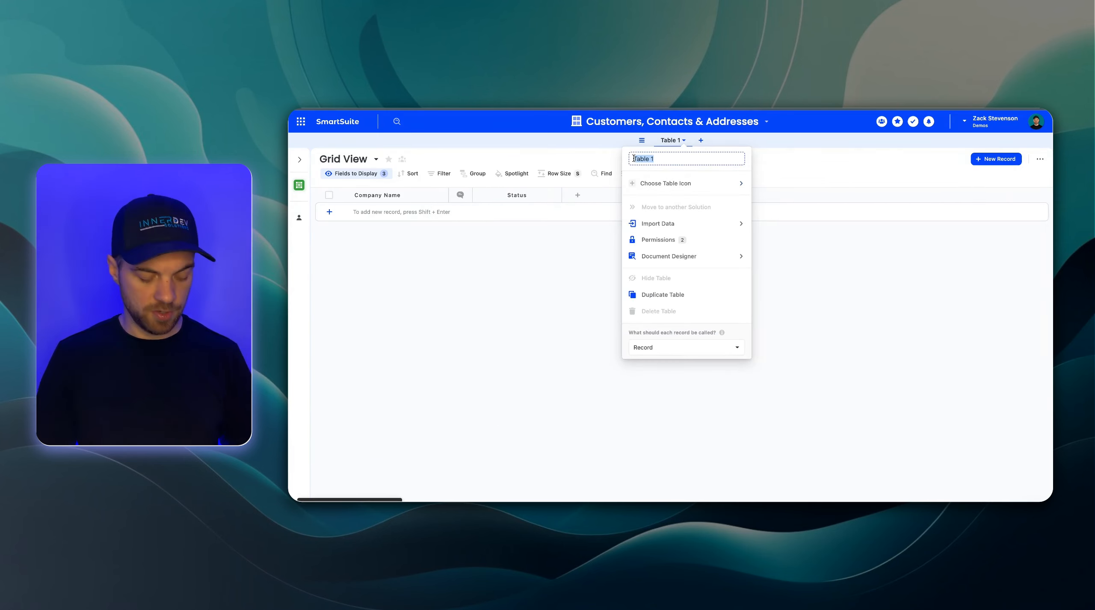
text(Customer)
click(657, 347)
text(custom)
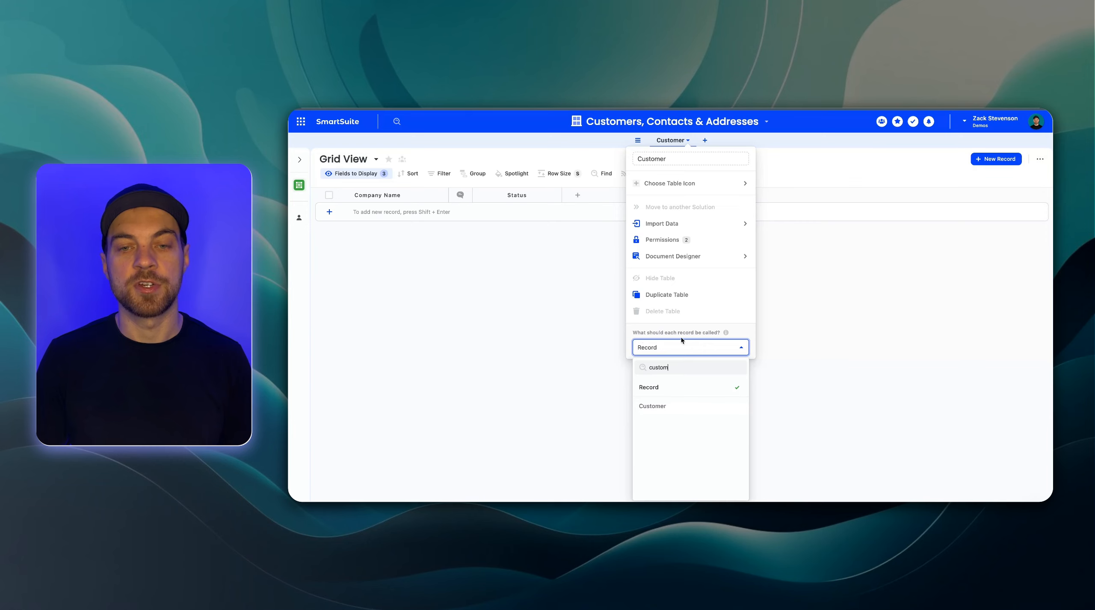
click(652, 408)
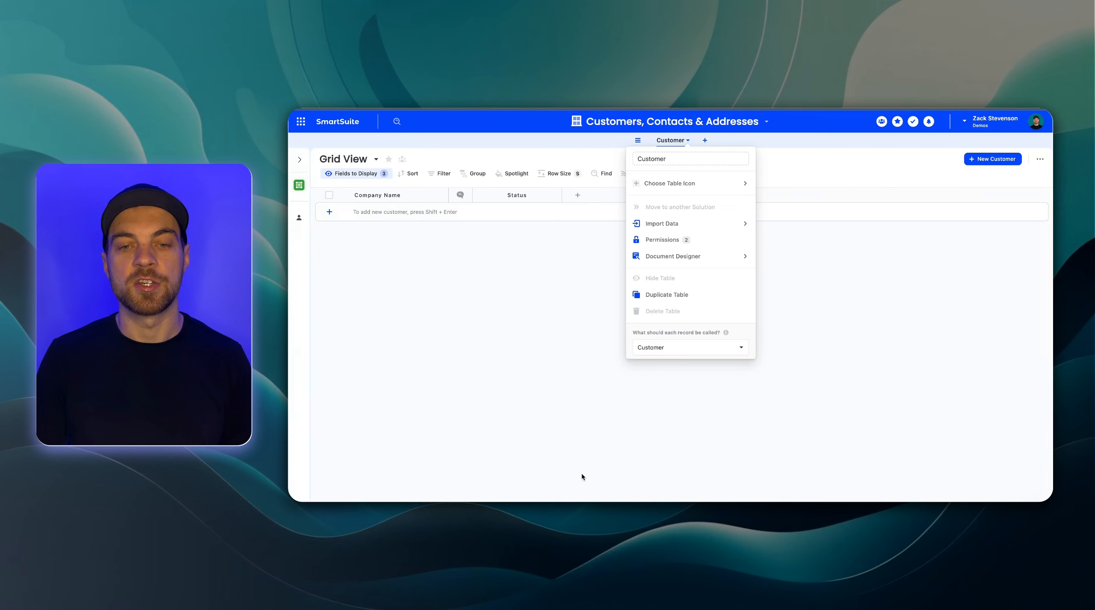
click(571, 402)
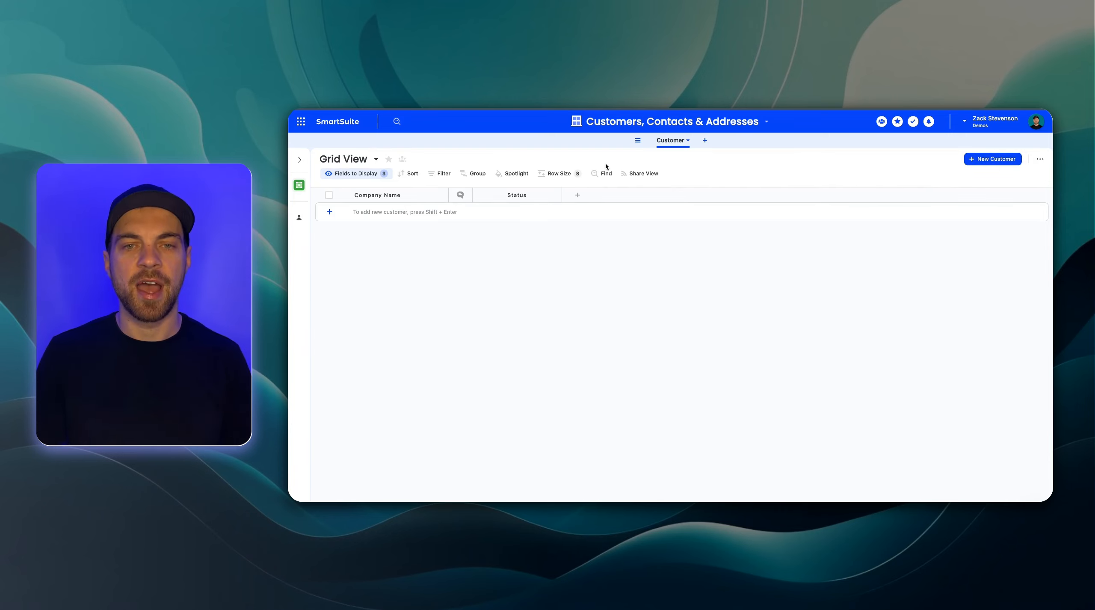
Duplicate the Customer table as Contacts without including the customer records
click(687, 141)
mouse_move(681, 193)
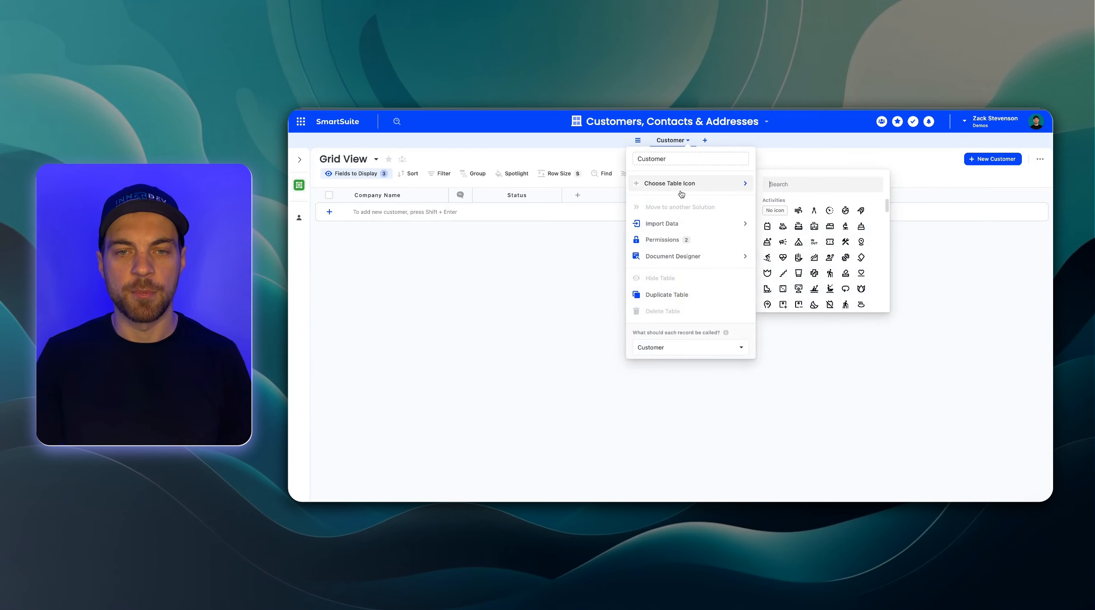
click(665, 295)
text(Contacts)
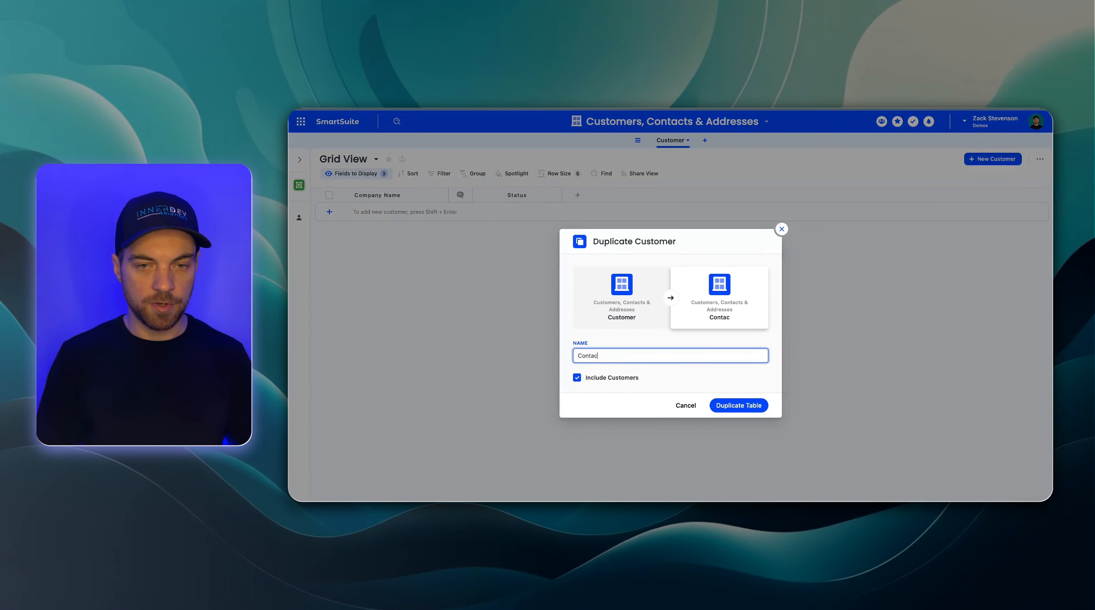
click(576, 377)
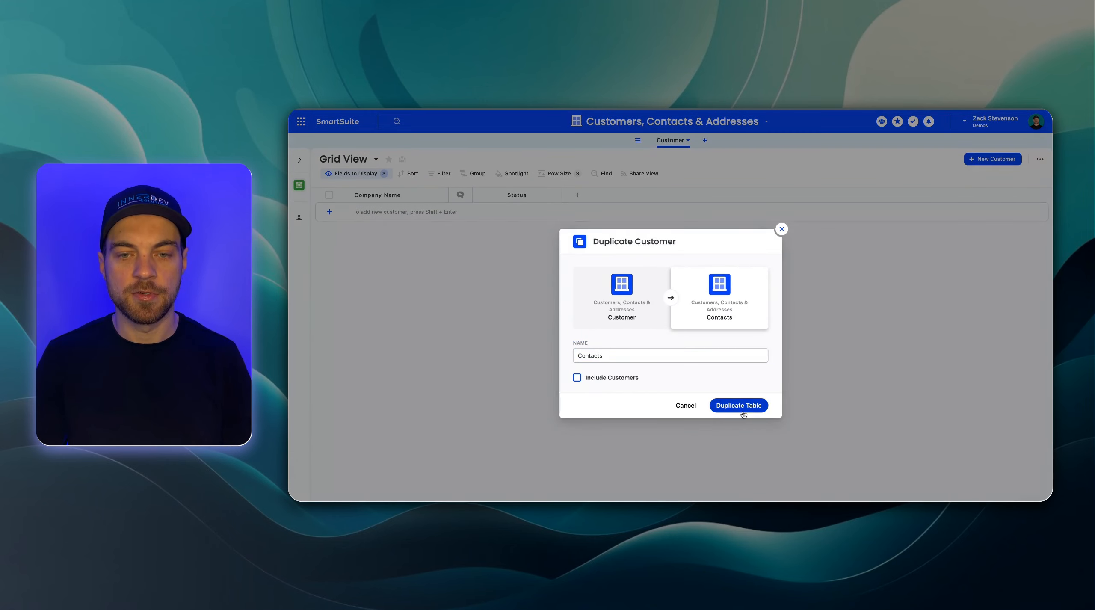
click(738, 405)
Duplicate the Customer table again under the name Addresses
mouse_move(653, 234)
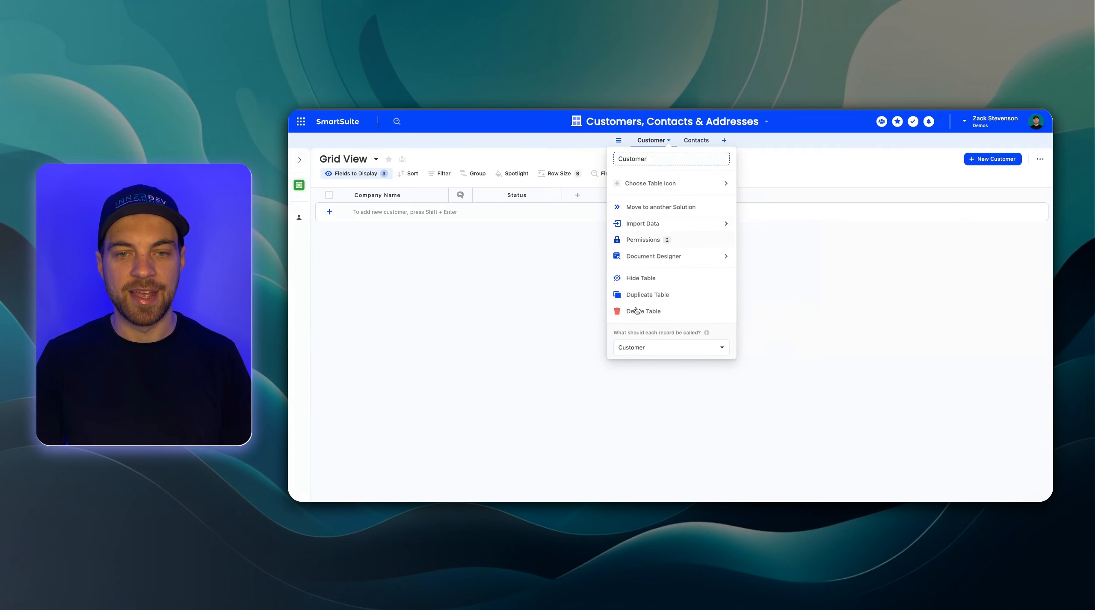
click(645, 295)
text(A)
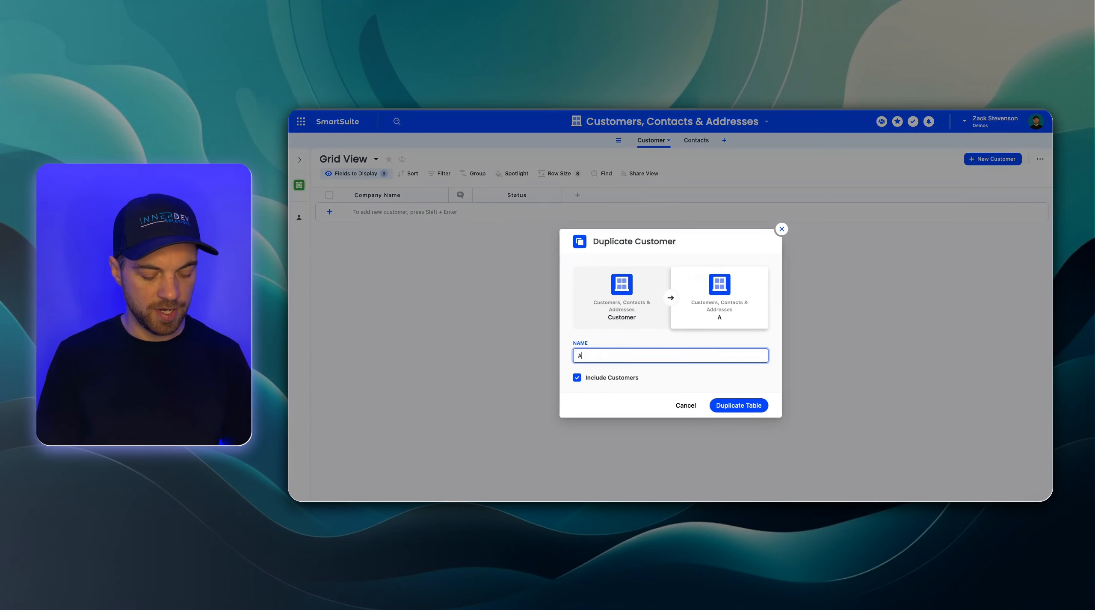
text(ddresses)
key(Return)
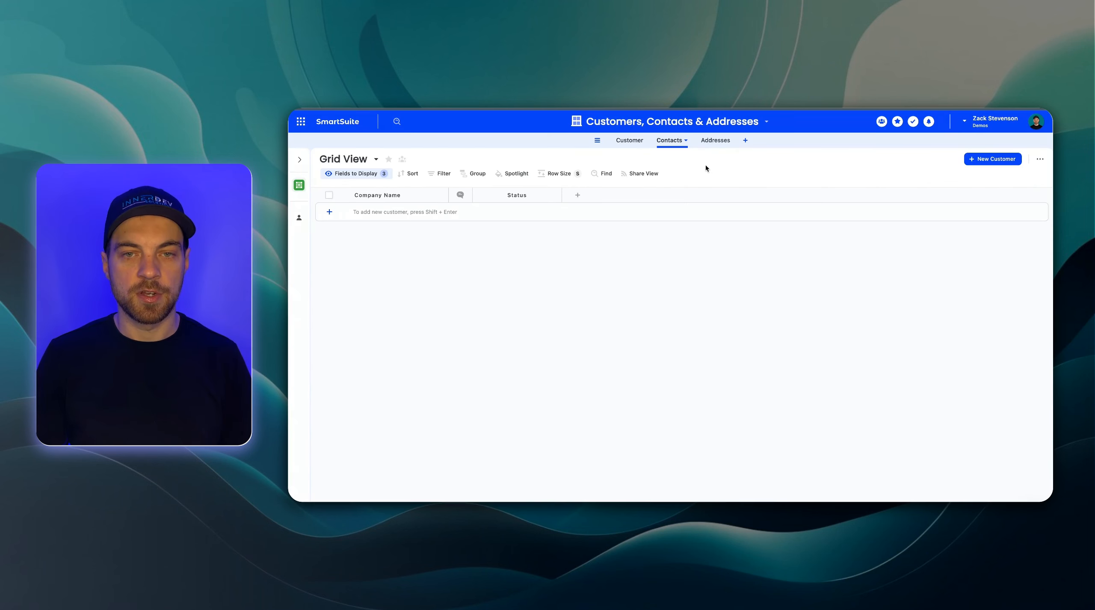
Set the records in the Contacts table to be called Contact
click(684, 142)
click(686, 142)
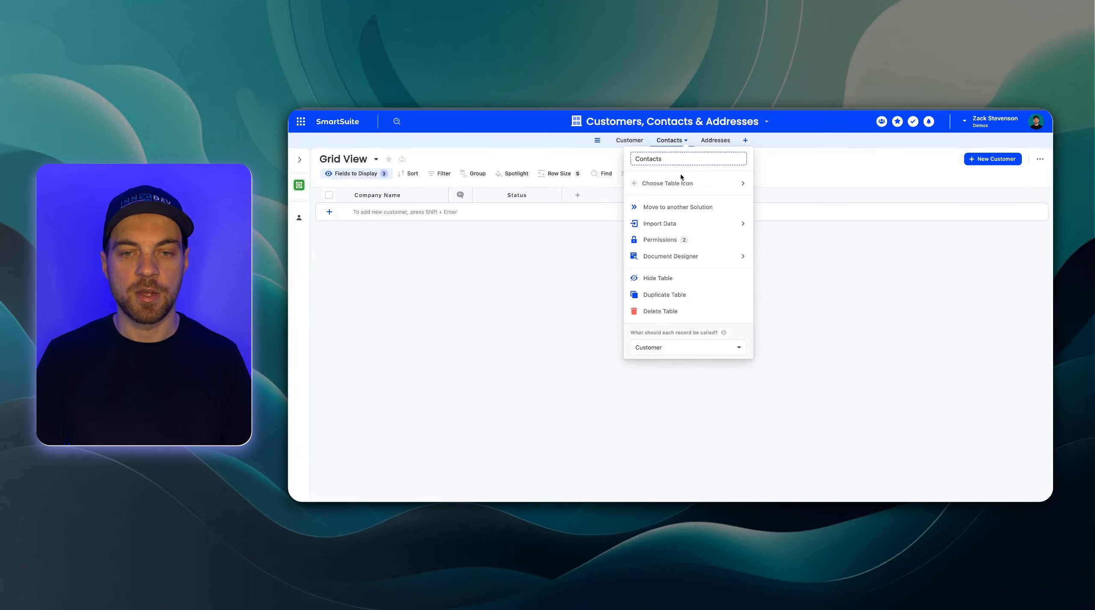
click(667, 349)
text(cont)
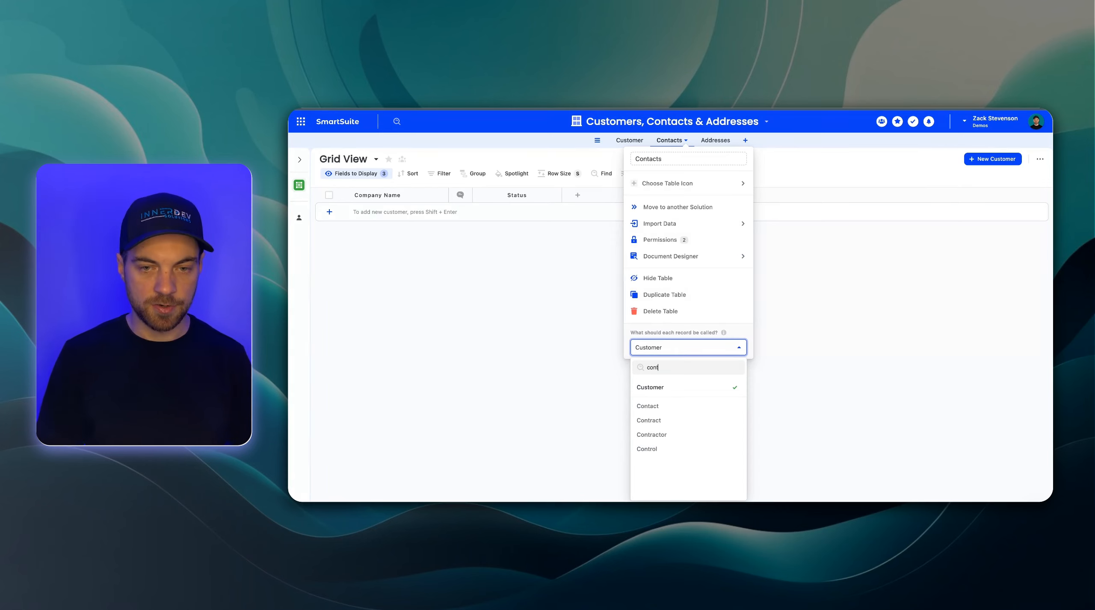
click(664, 405)
Set the records in the Addresses table to be called Address
click(719, 144)
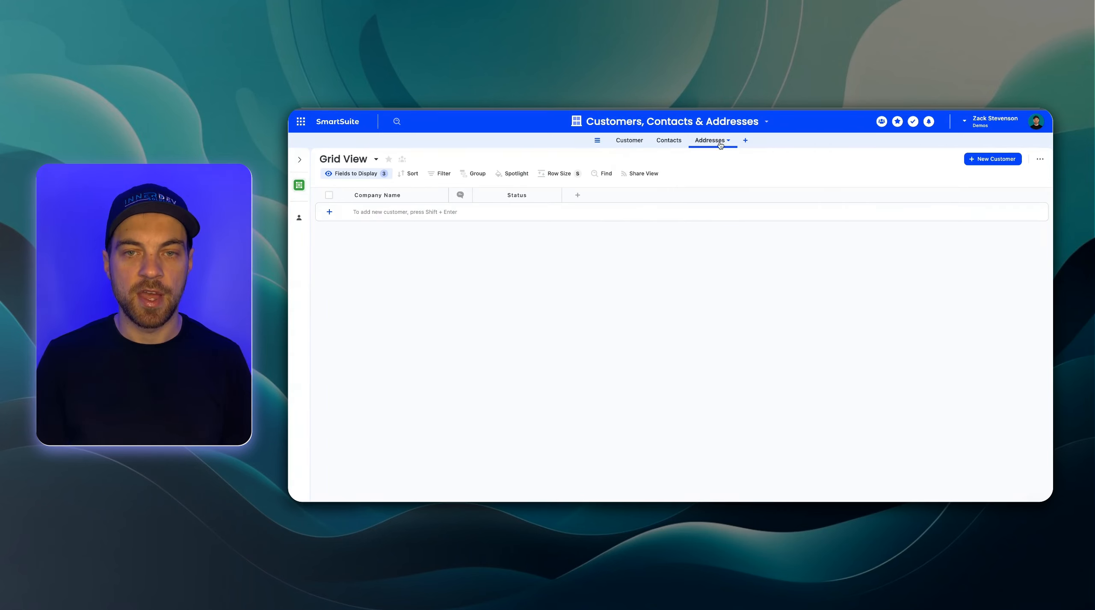
click(730, 145)
click(707, 350)
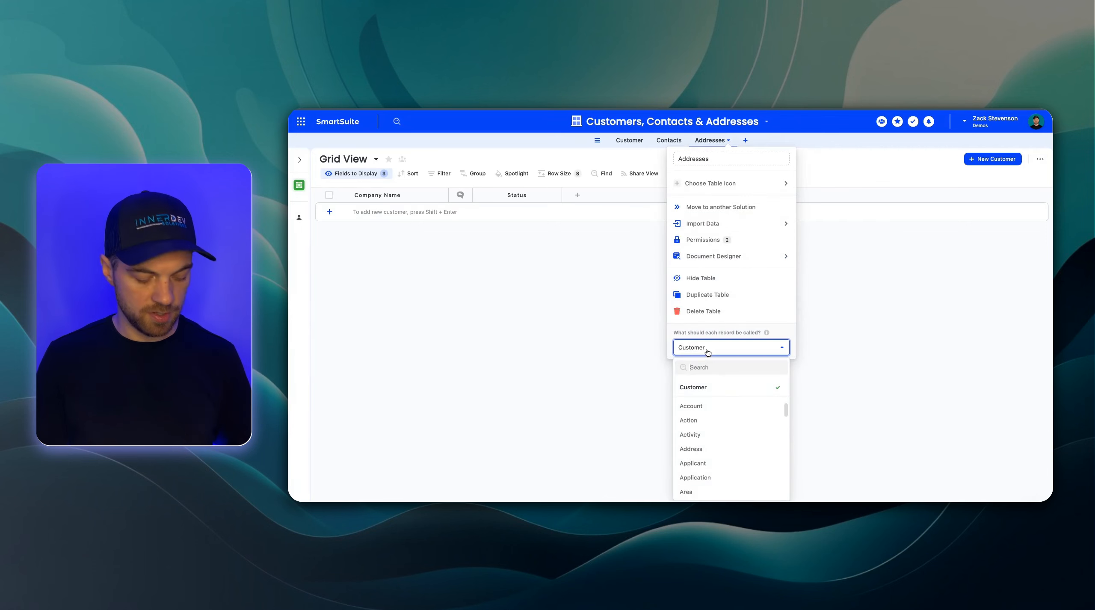
text(add)
click(700, 405)
Add a single-entry Link field named Website to the Customer table
click(619, 143)
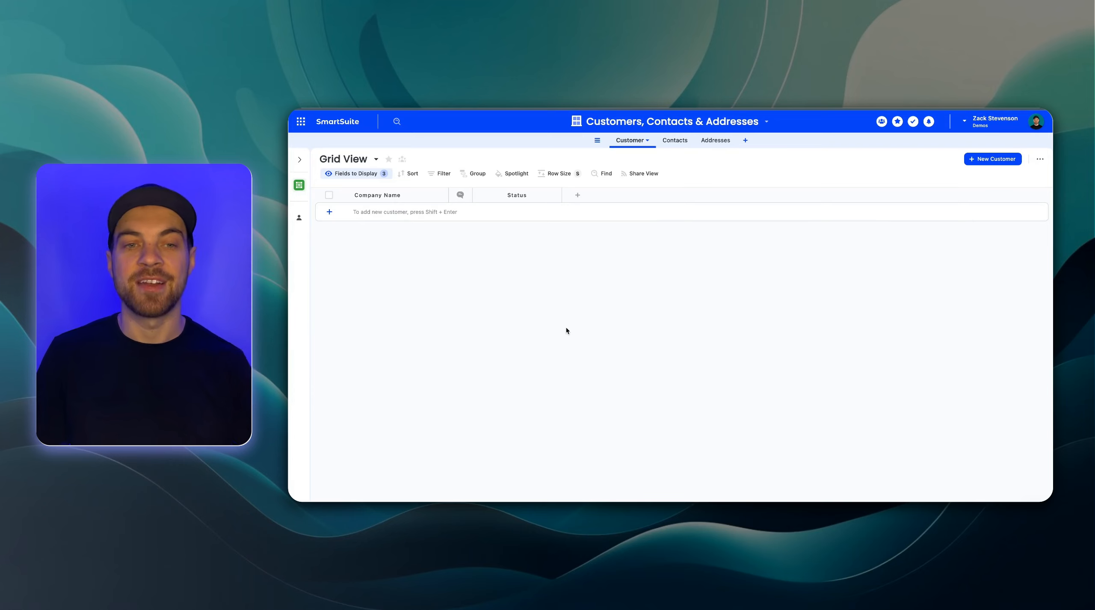
click(578, 196)
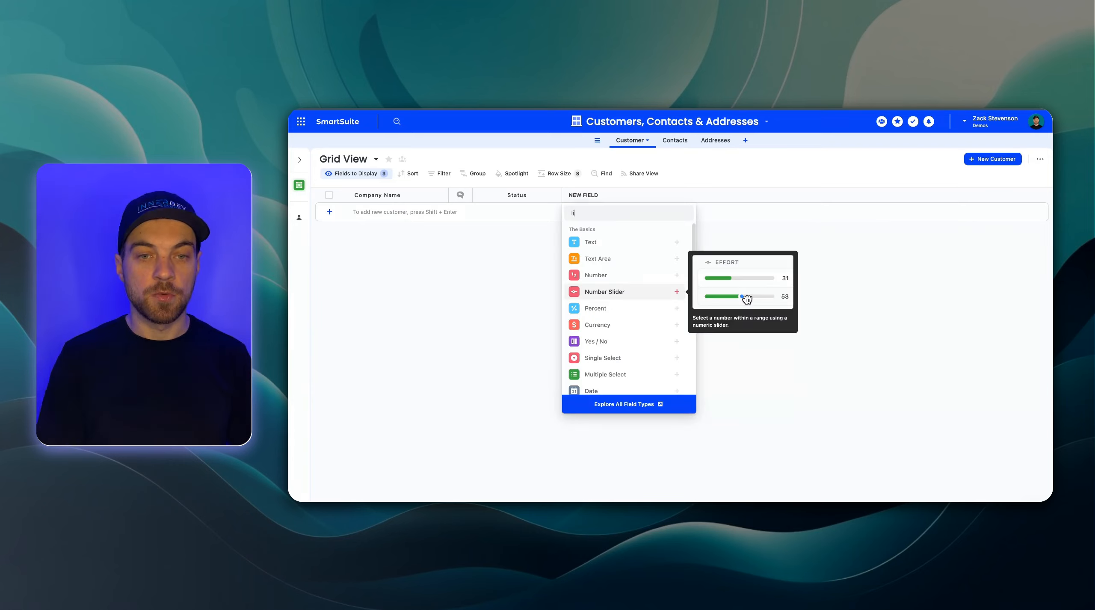
text(lin)
click(623, 261)
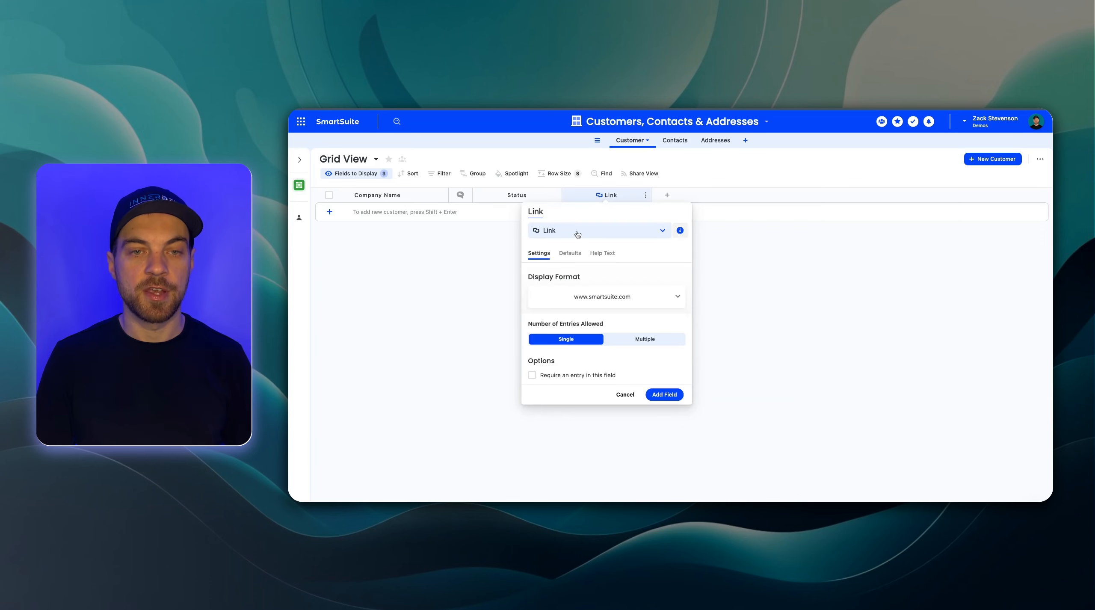
text(Website)
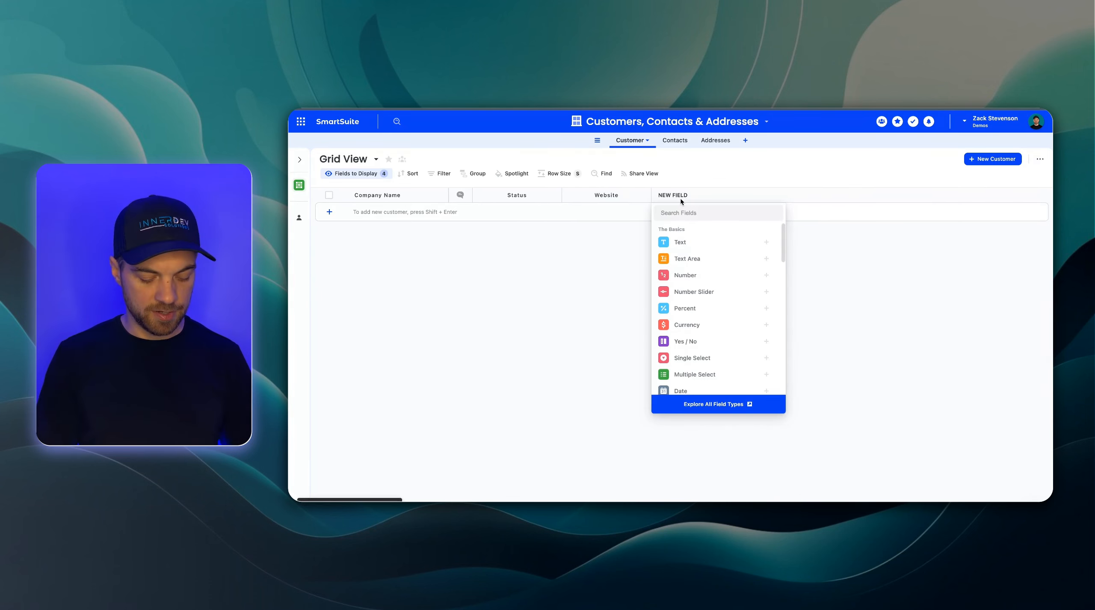
Add a single-entry Email field and a single-entry Phone field to the Customer table
text(ai)
click(687, 243)
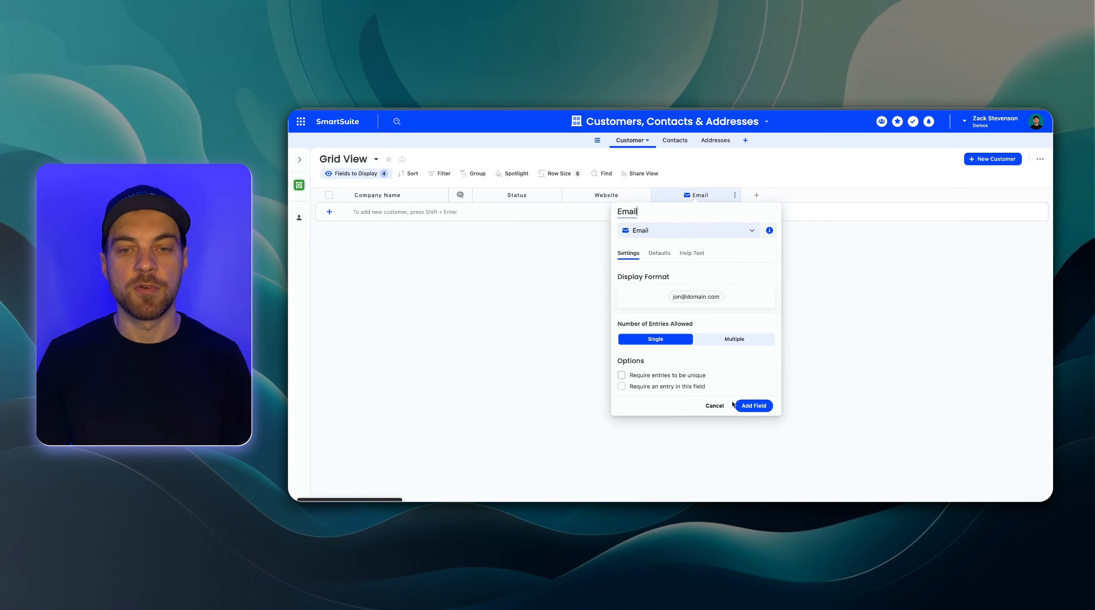
click(756, 405)
text(pho)
click(791, 242)
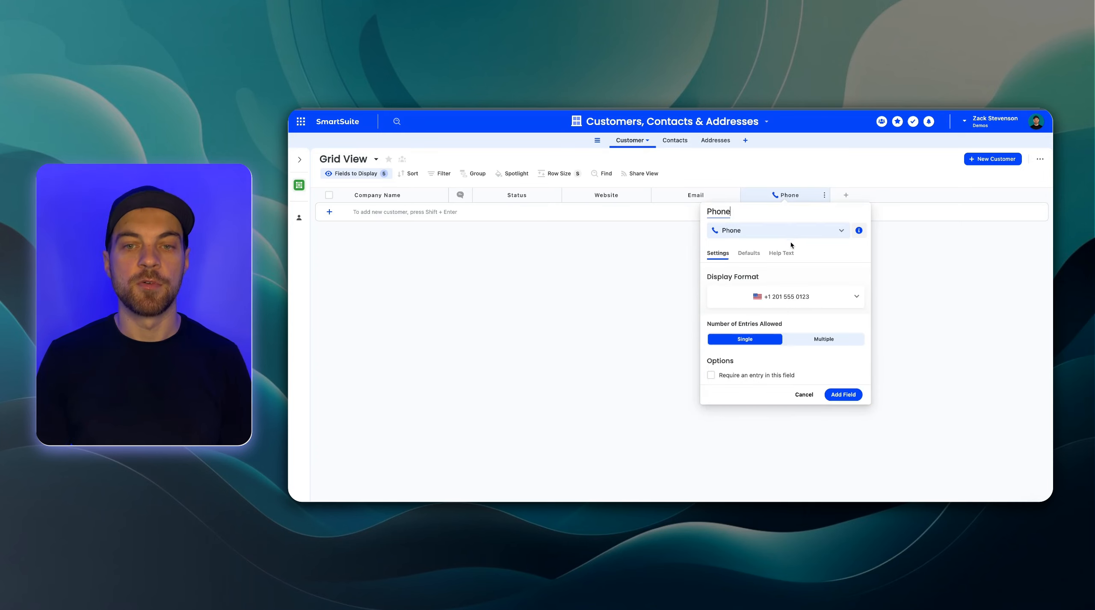
click(832, 395)
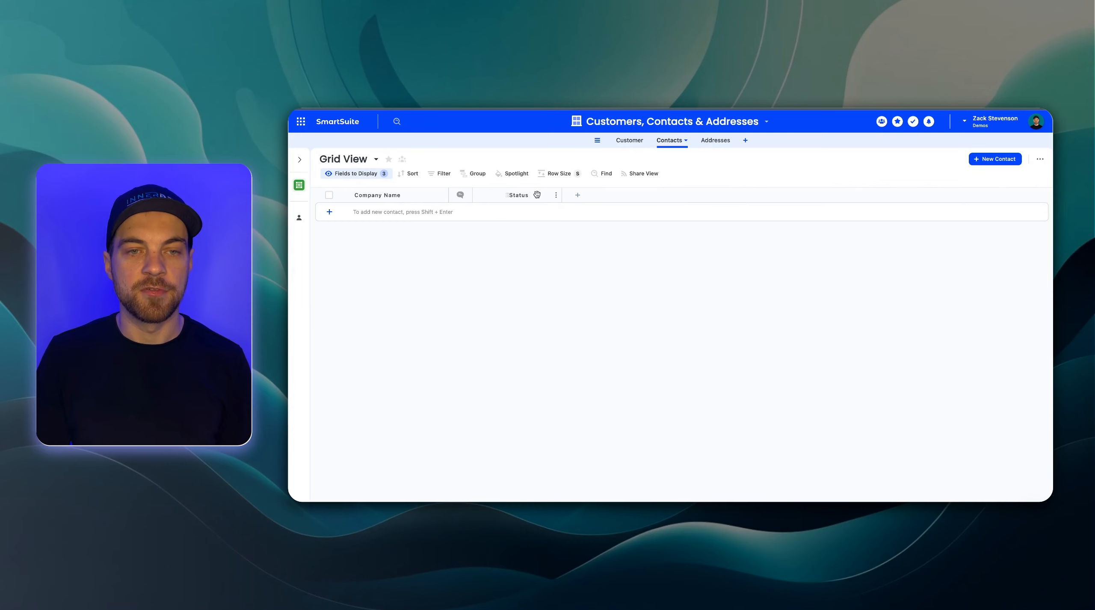
In the Contacts table's Status field, delete the Lead status and rename Active Customer to Active
click(517, 195)
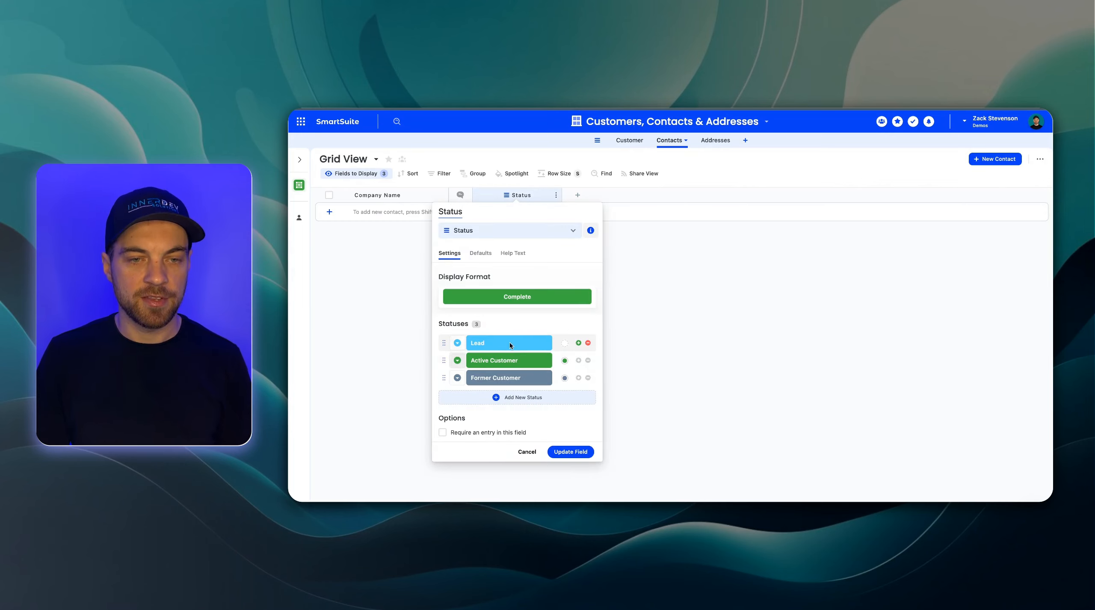
click(589, 343)
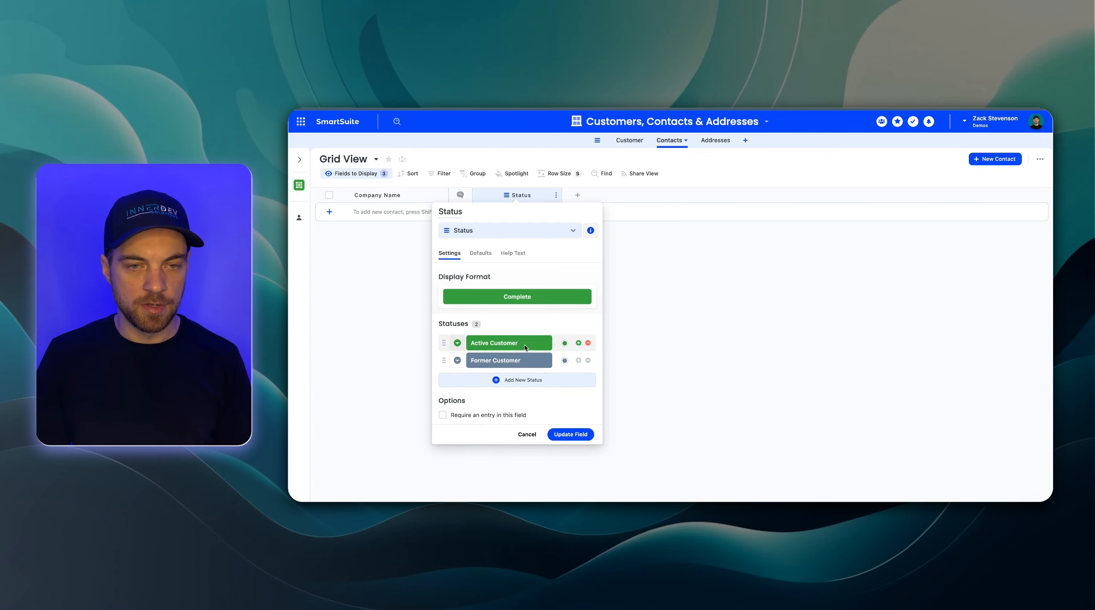
click(509, 343)
double_click(507, 344)
key(BackSpace)
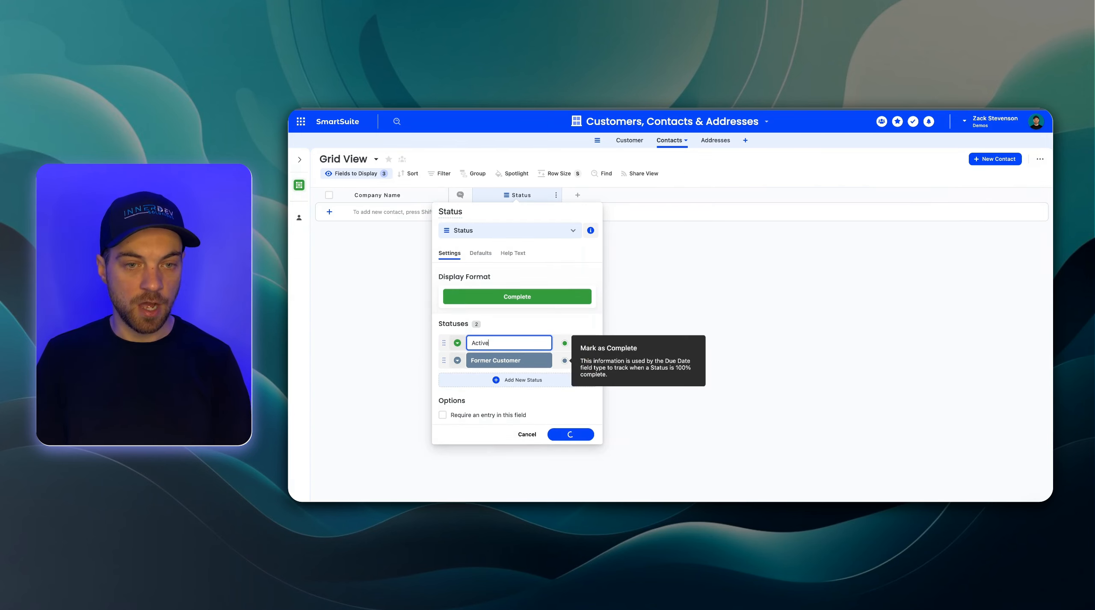
Rename the Former Customer status to Inactive and change its color to red
click(531, 360)
double_click(531, 359)
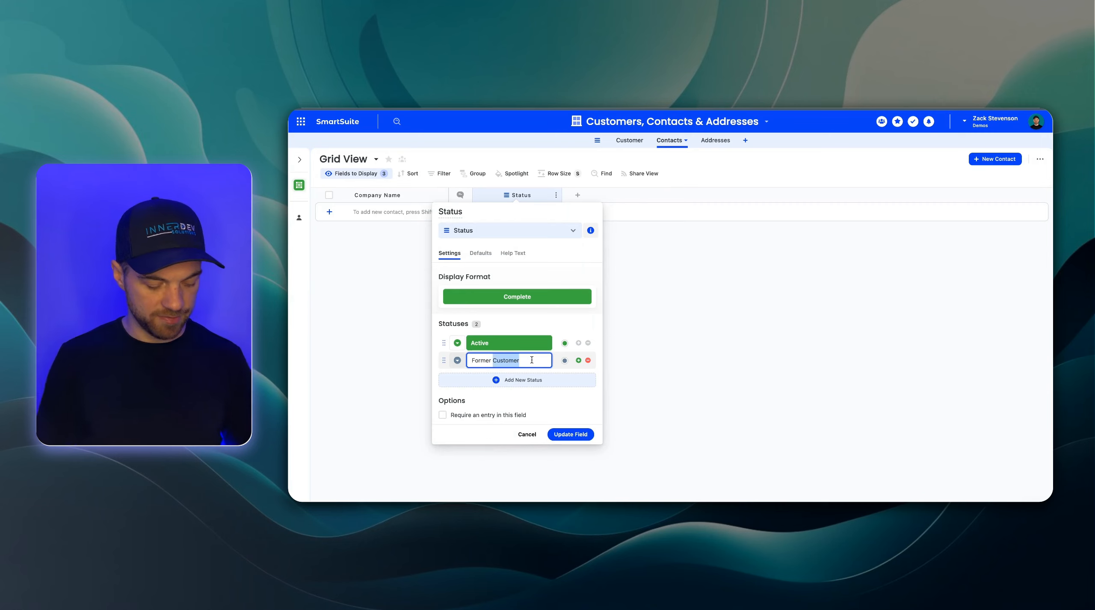
key(super+a)
text(Inactive)
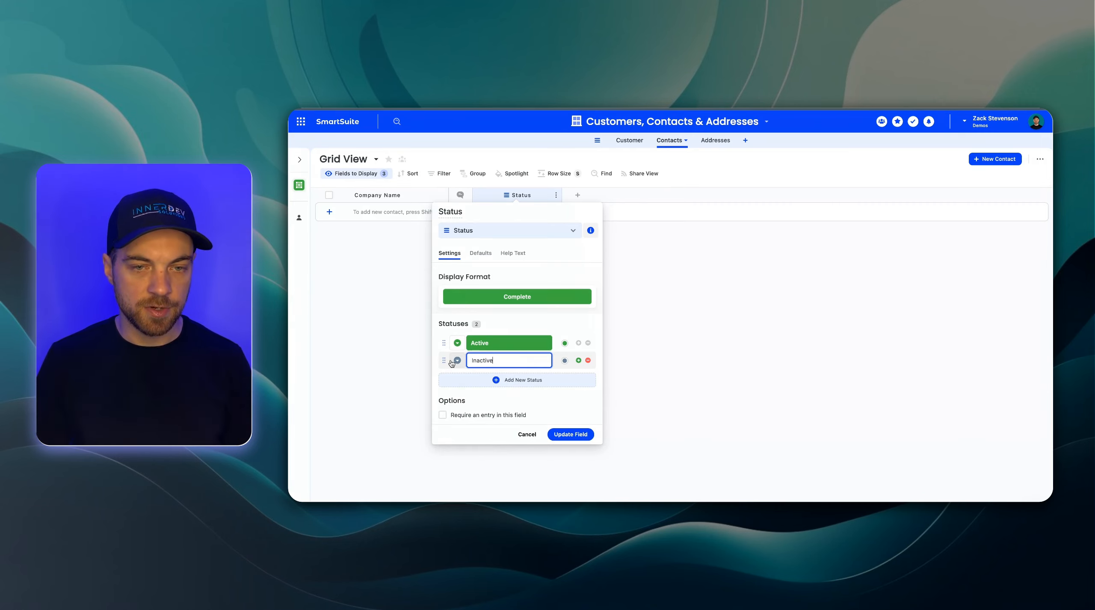
click(488, 379)
click(585, 379)
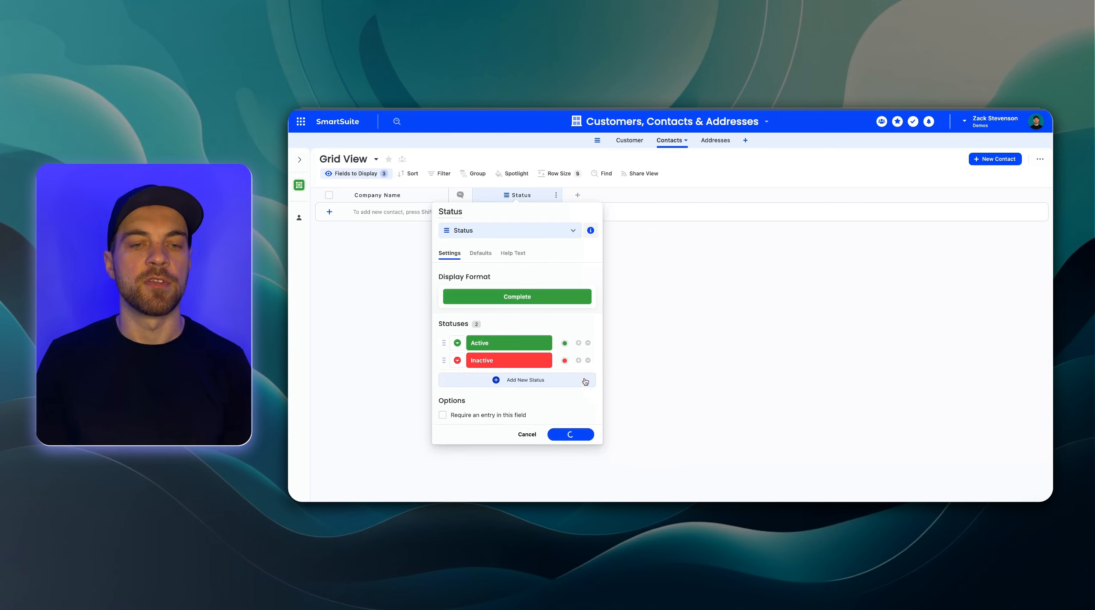
Set Active as the default status and save the changes to the Contacts table's Status field
click(482, 252)
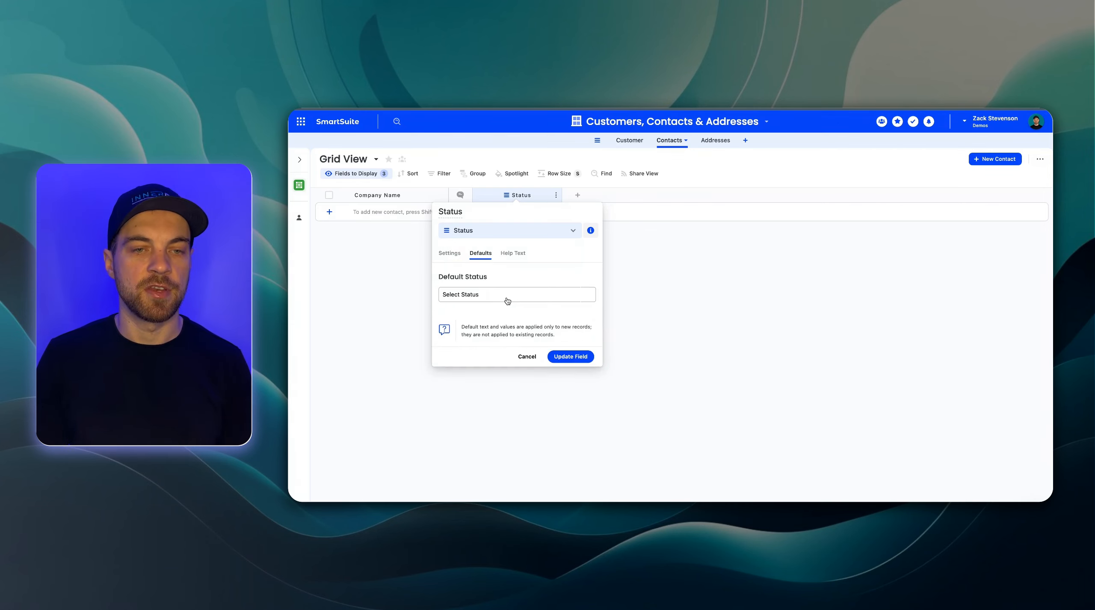
click(509, 295)
click(509, 313)
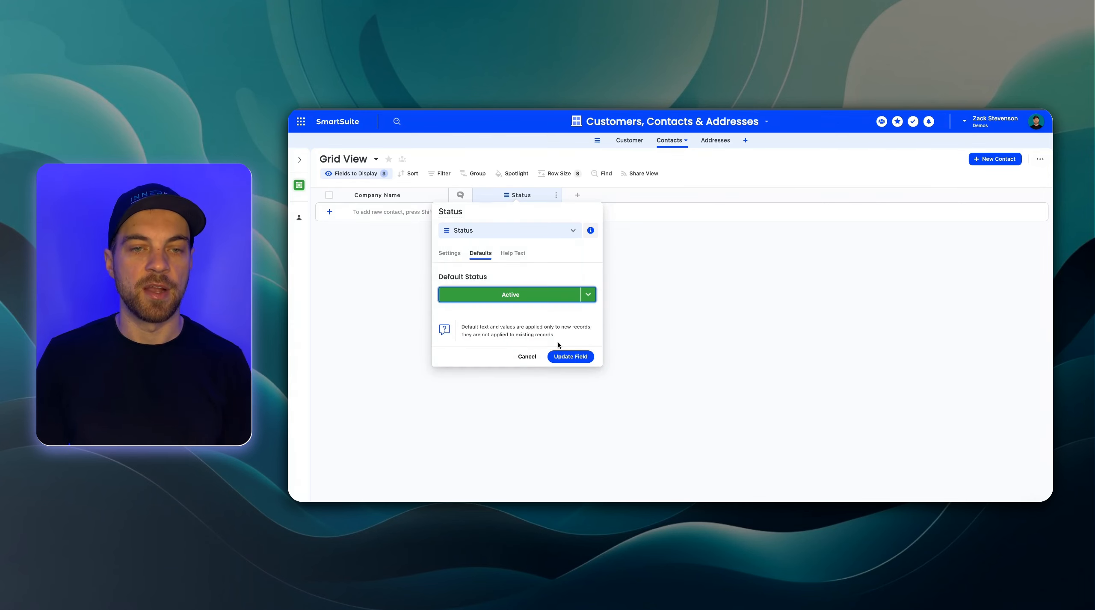
click(563, 363)
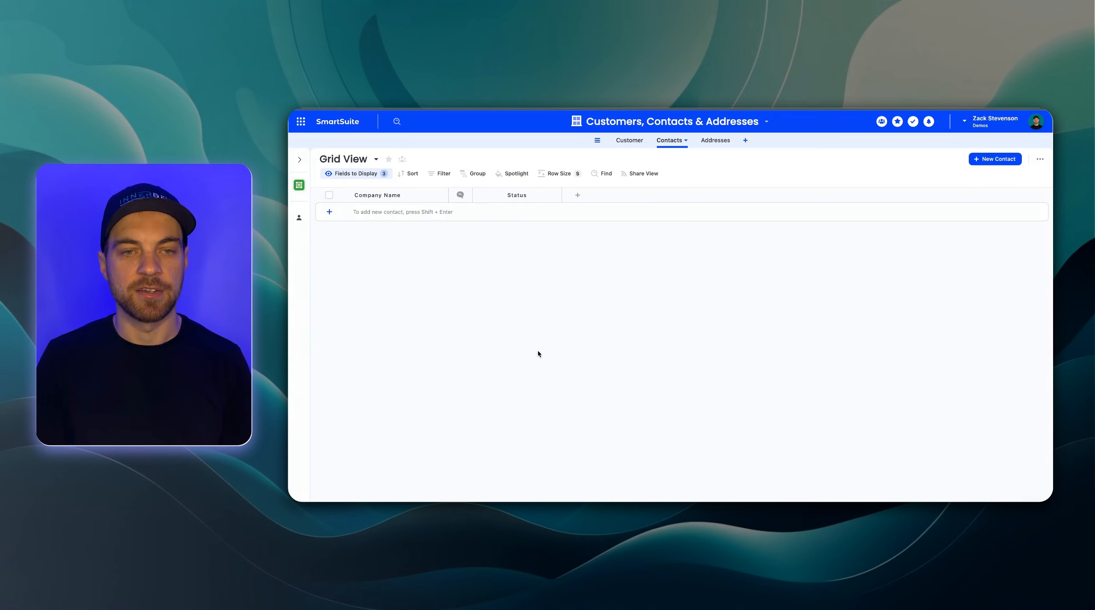
Search the new-field types for the Contacts table for "full", and clear the search
click(578, 196)
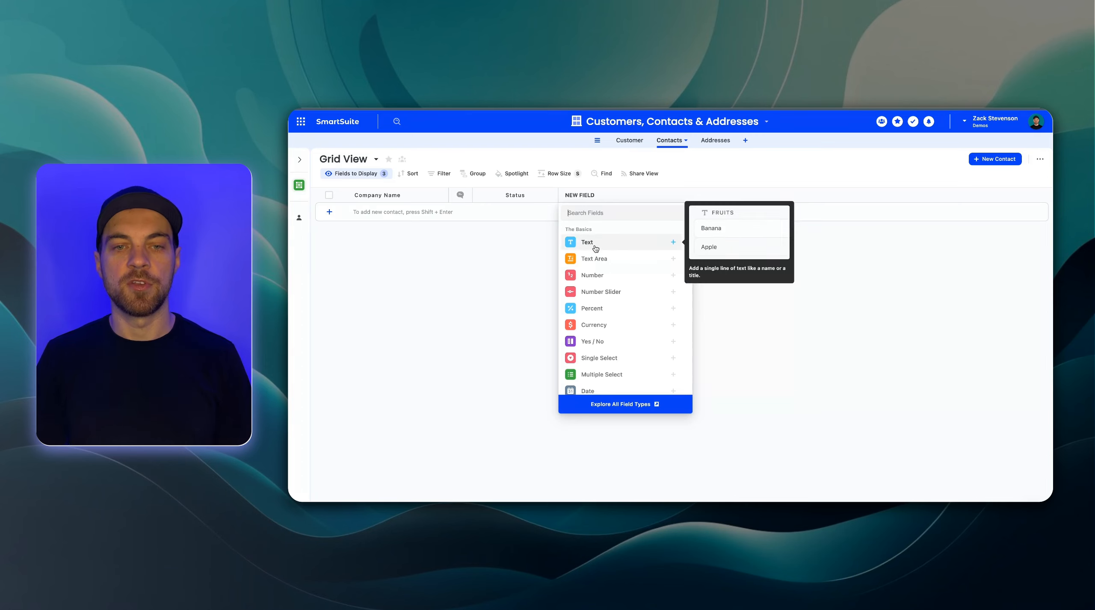
click(594, 214)
text(full)
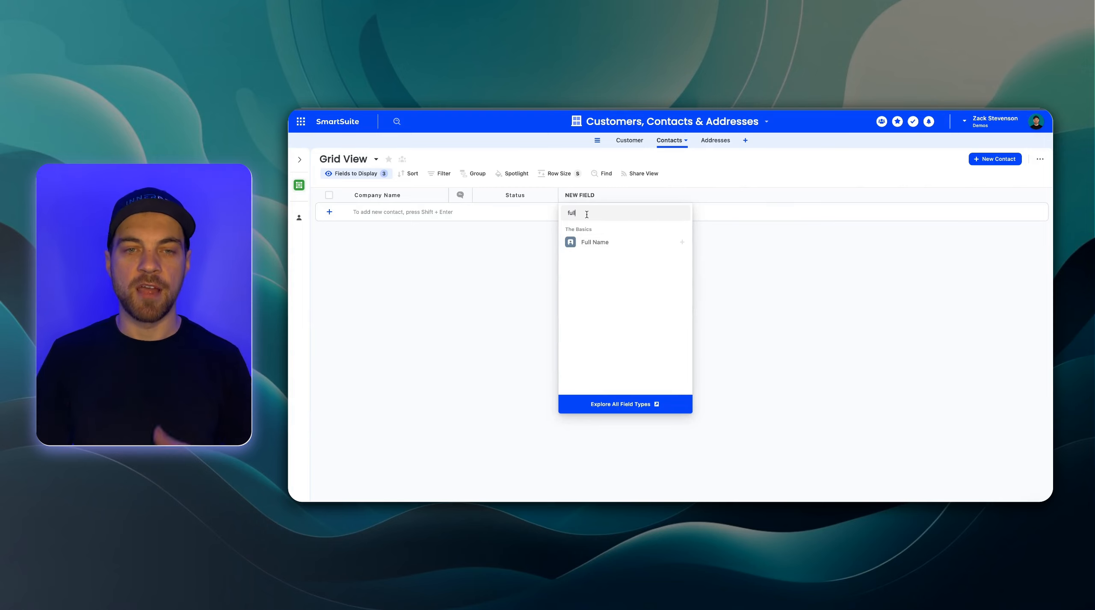
key(BackSpace)
key(BackSpace)
key(BackSpace)
key(BackSpace)
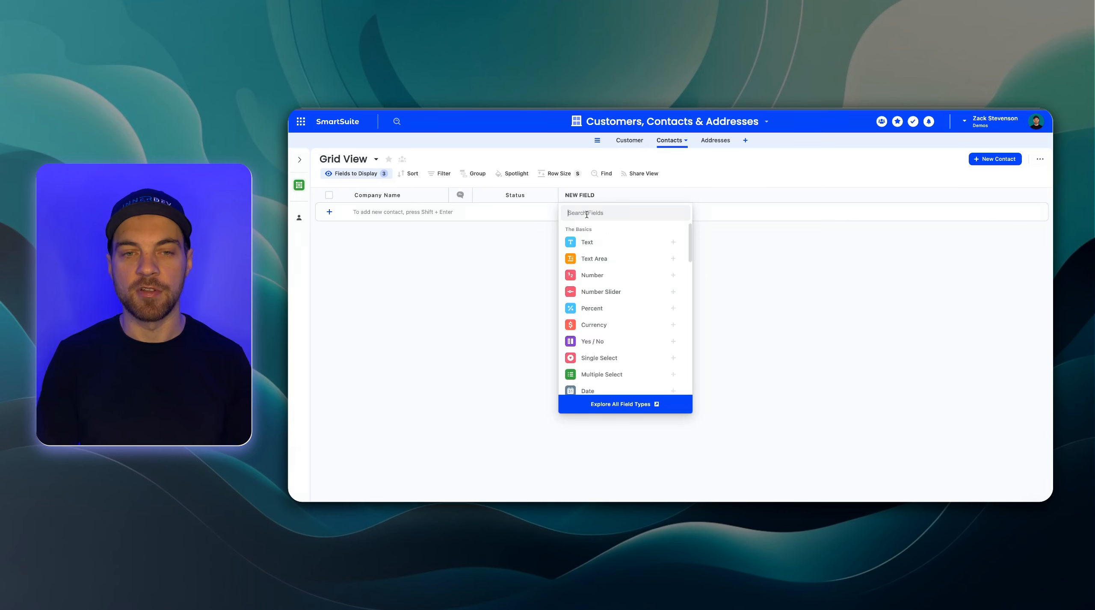
Add a Text field named First Name to the Contacts table
click(606, 242)
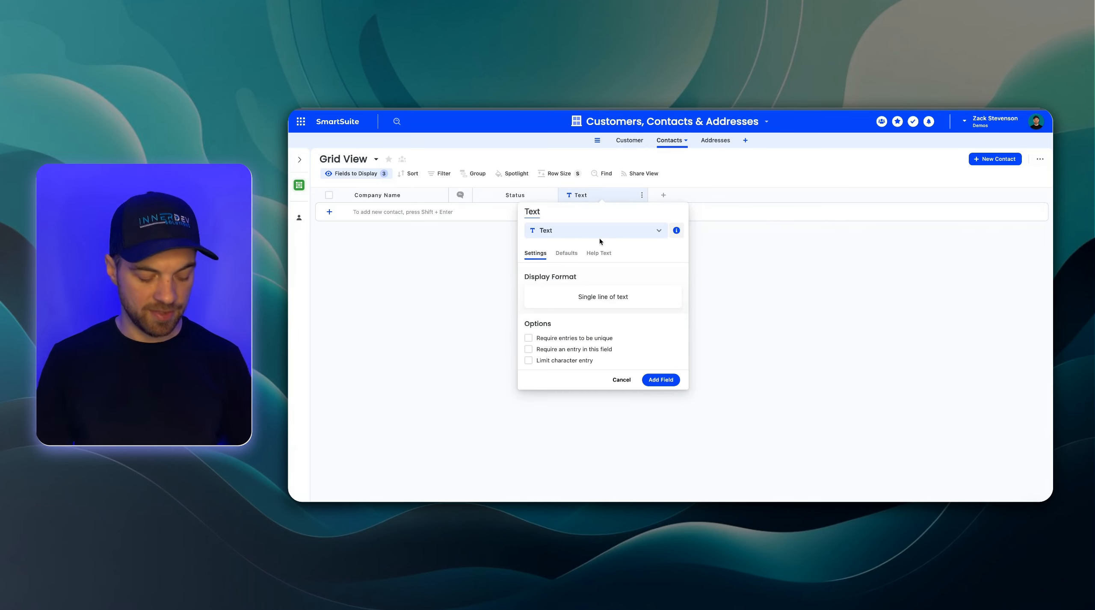
text(First)
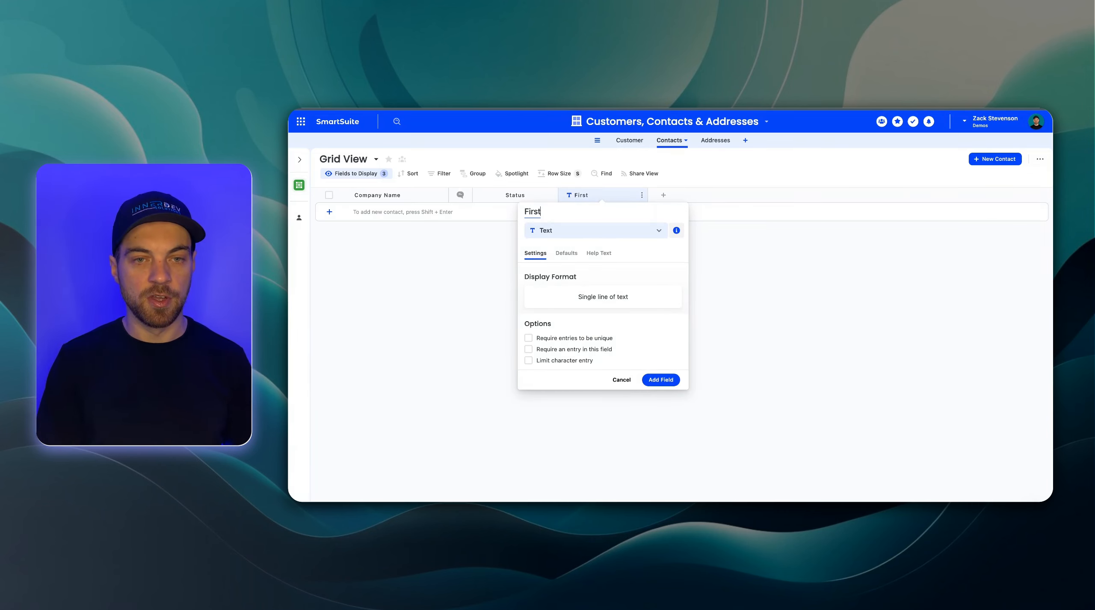
text( Name)
click(661, 380)
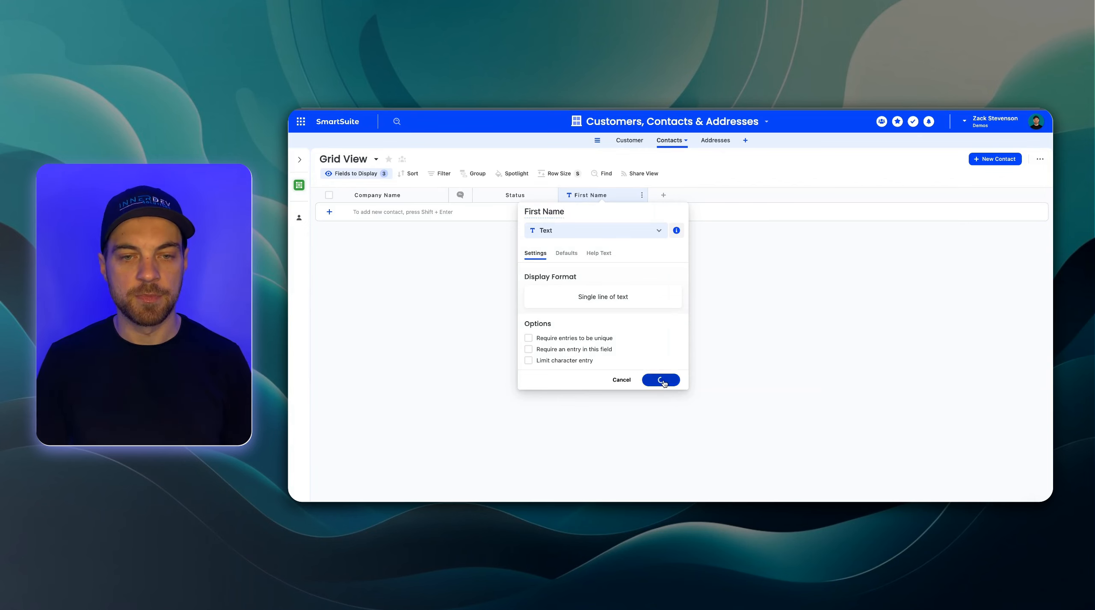
Duplicate the First Name field under the name Last Name, including the field content
click(642, 195)
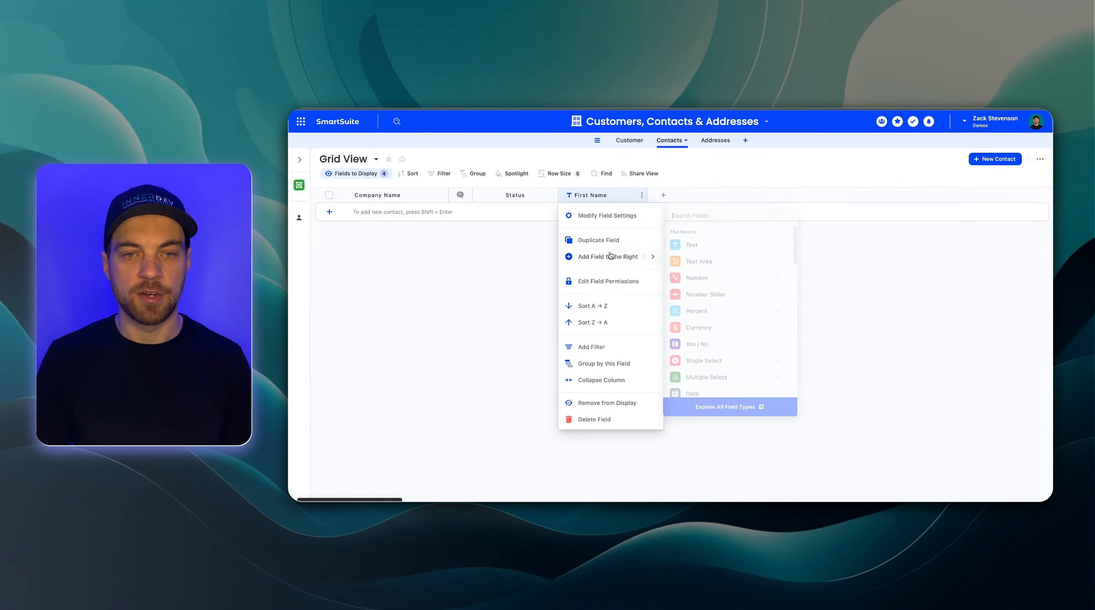
click(608, 240)
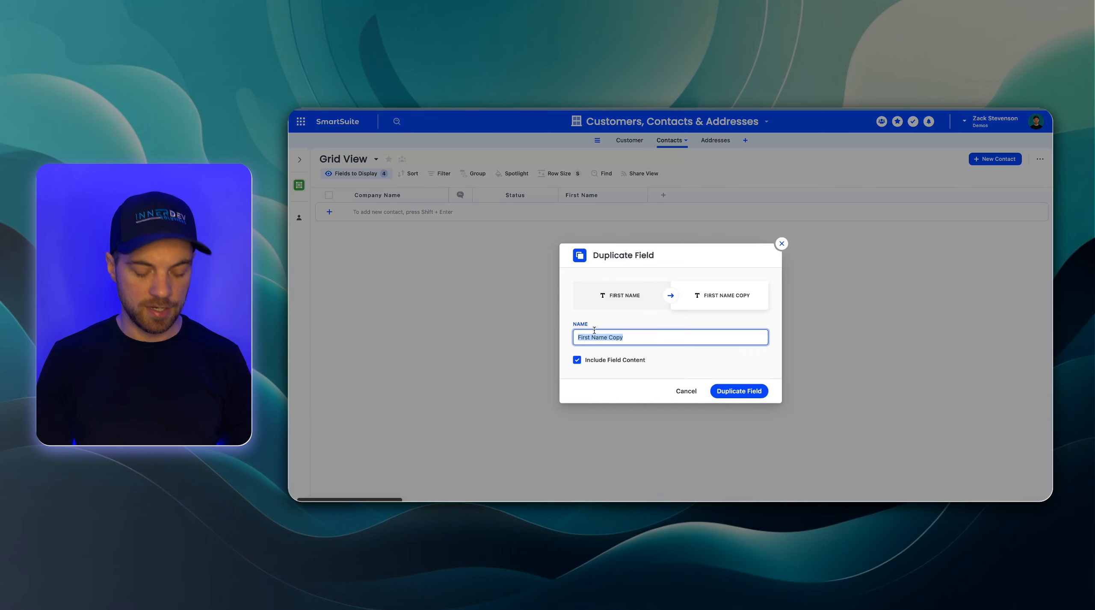
text(Last Name)
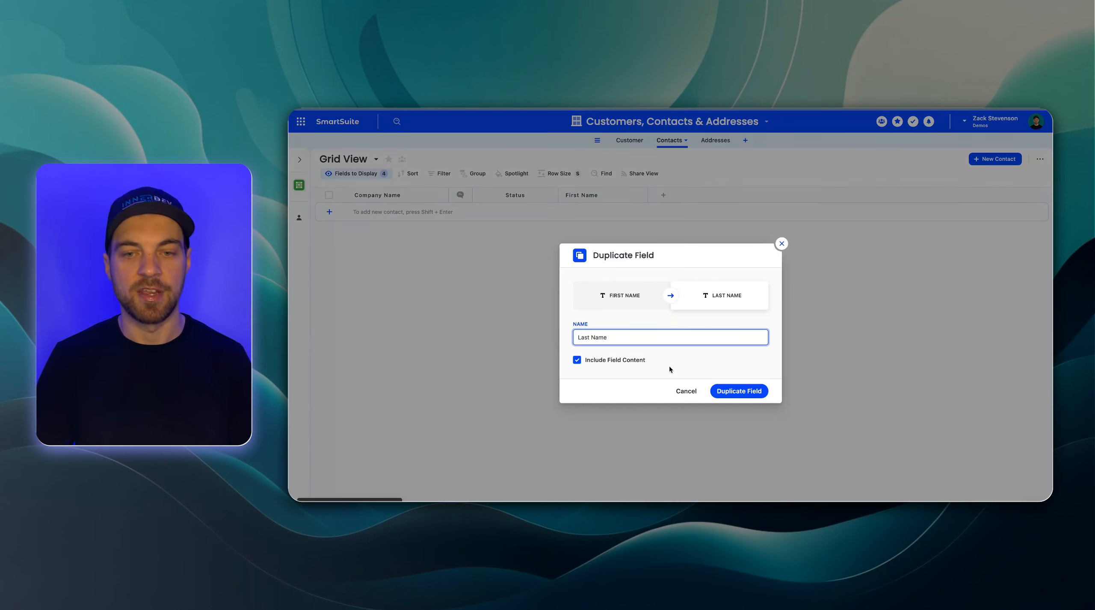
click(734, 390)
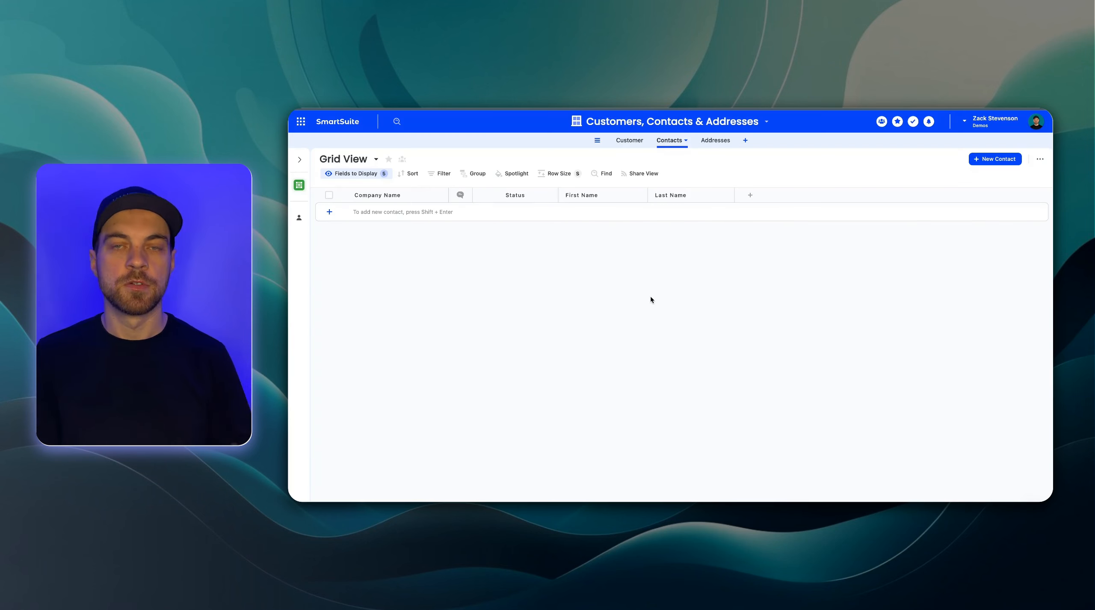
Add a single-entry Email field and a single-entry Phone field to the Contacts table
click(751, 196)
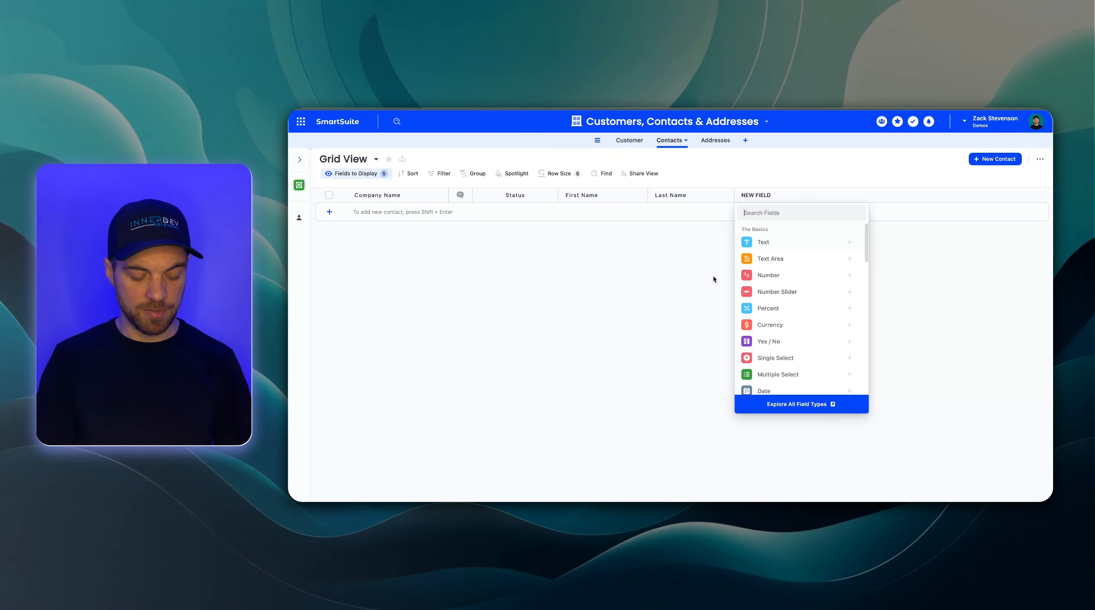
text(email)
click(773, 245)
click(841, 406)
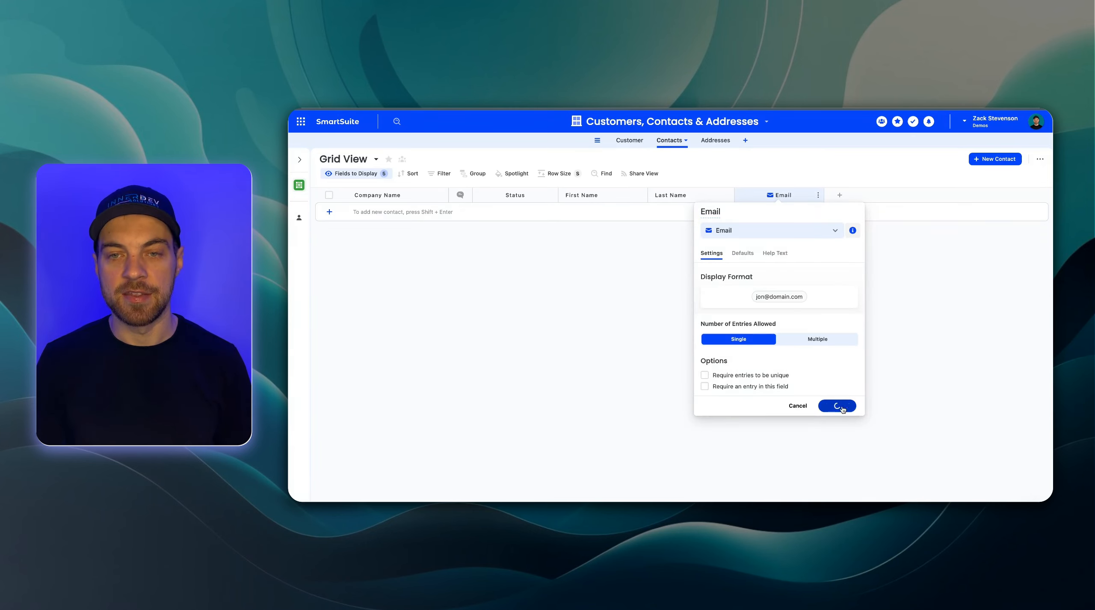
click(839, 195)
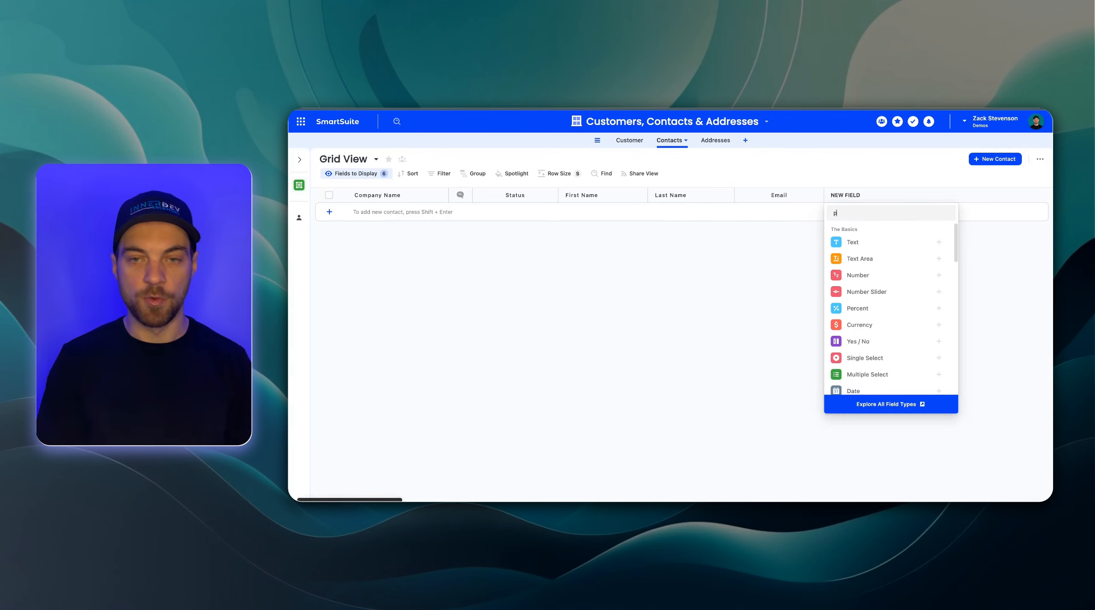
text(pho)
click(855, 243)
click(926, 395)
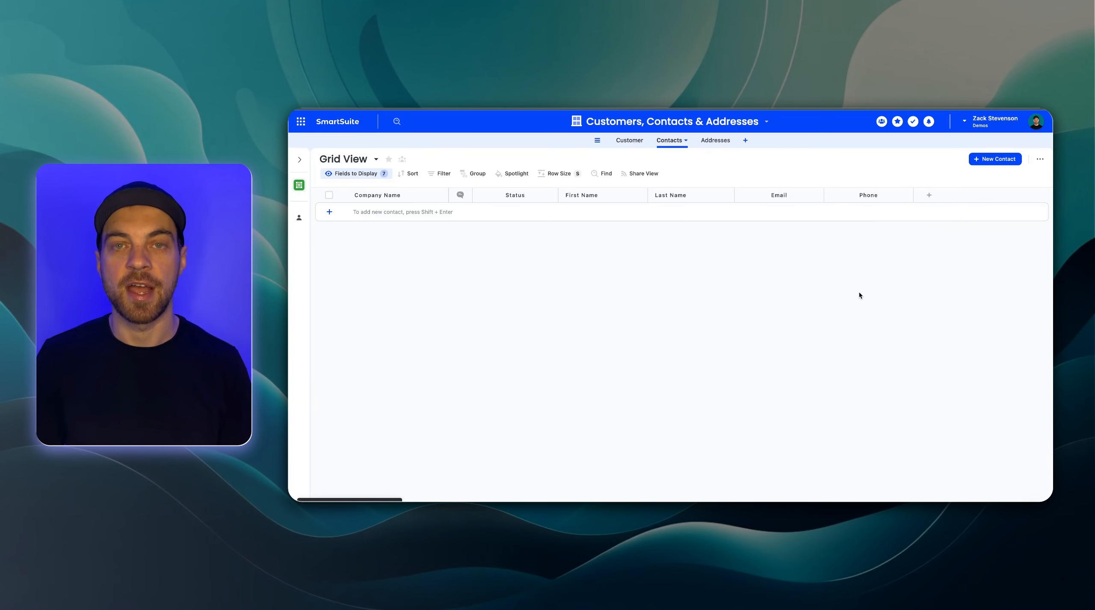
Add a Linked Record field to the Contacts table that links to the Customer table, without allowing links to multiple records
click(929, 195)
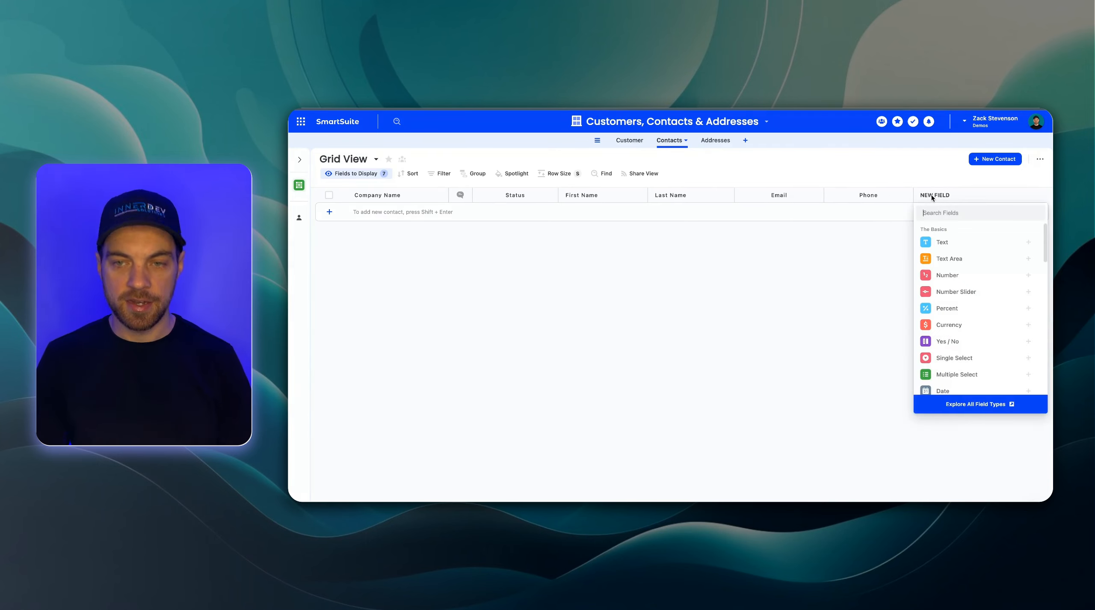
text(lin)
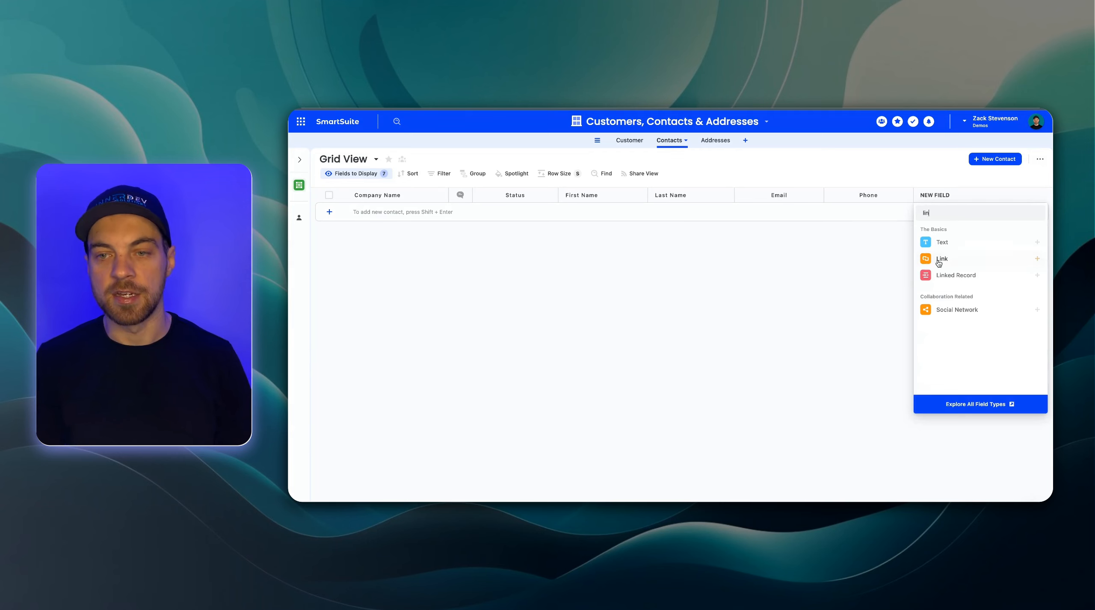
click(941, 275)
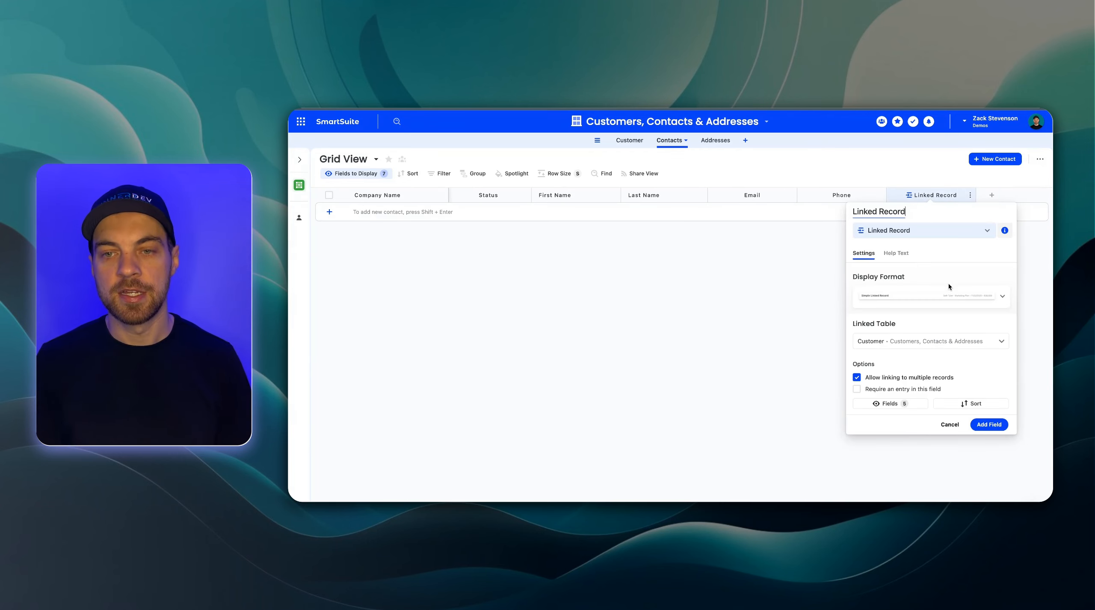
click(877, 348)
click(884, 378)
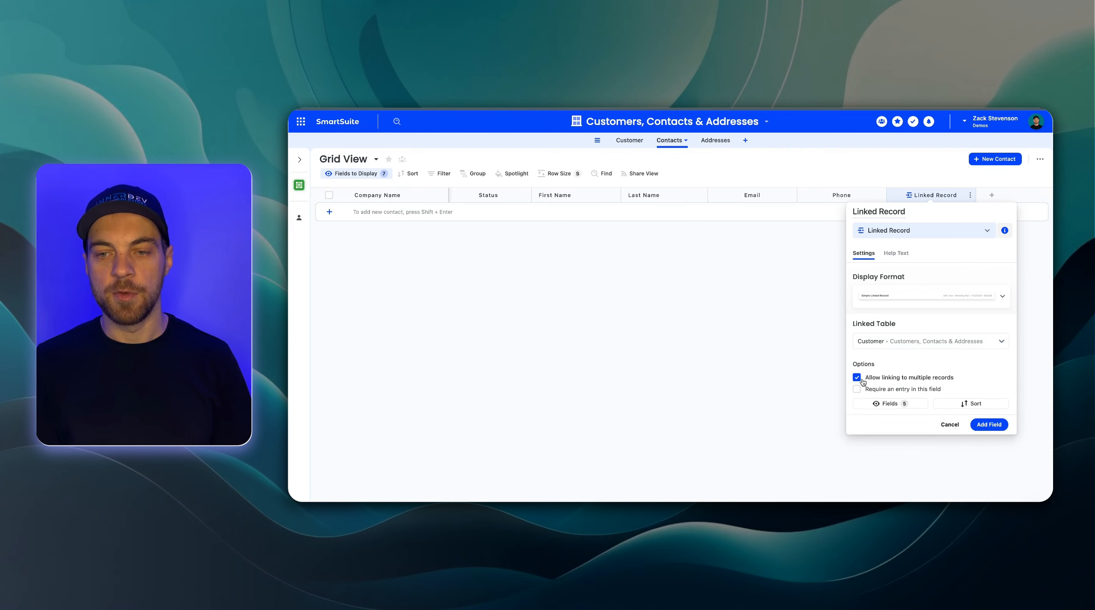
click(857, 378)
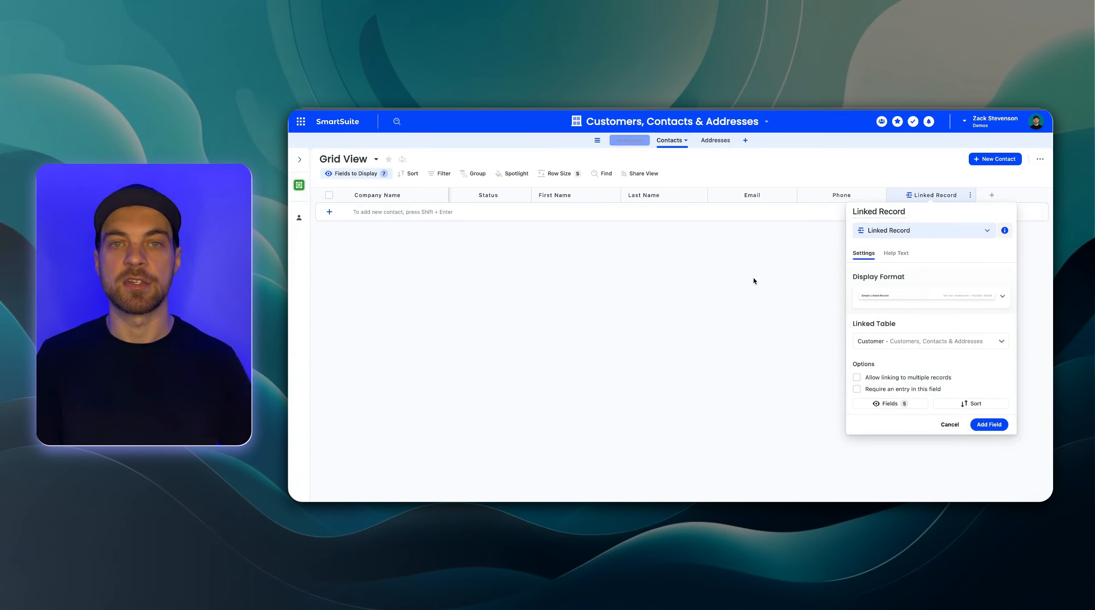
click(988, 424)
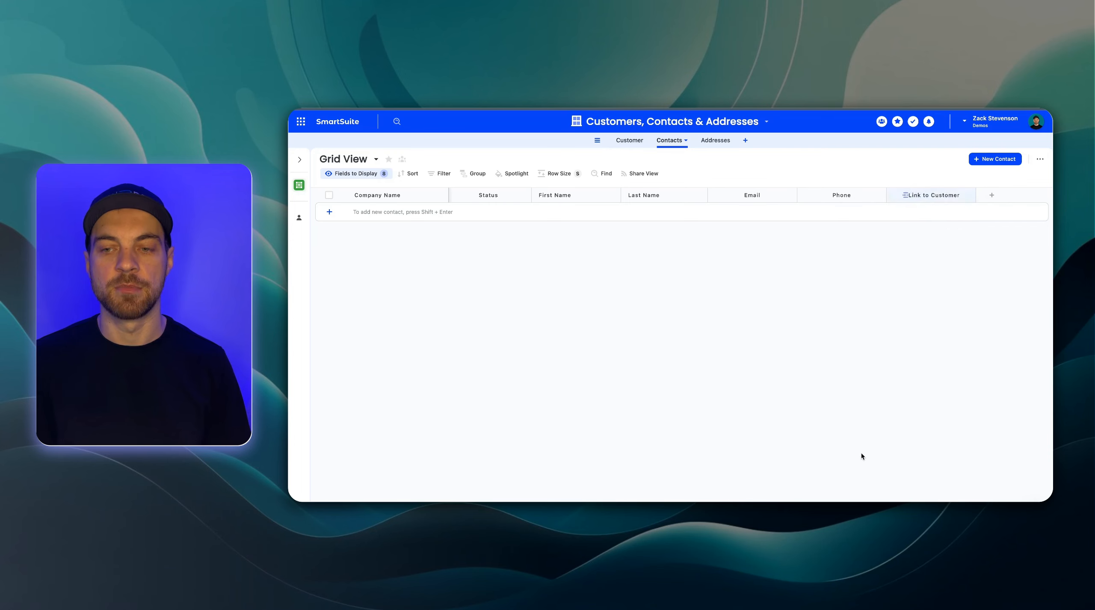
Show the Link to Contacts field in the Customer table's Grid View
click(622, 142)
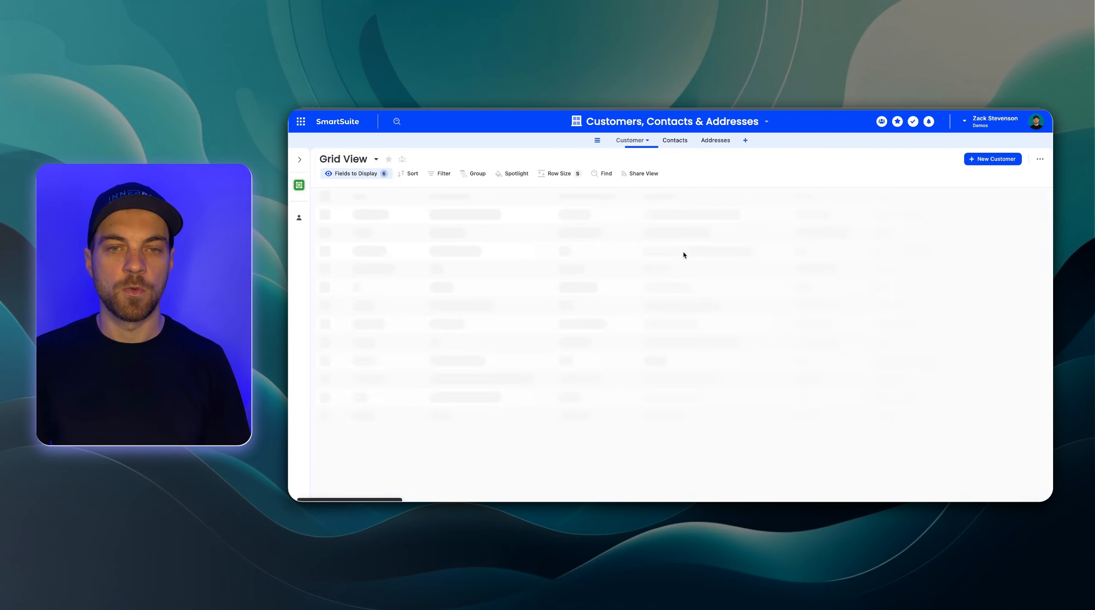
click(348, 174)
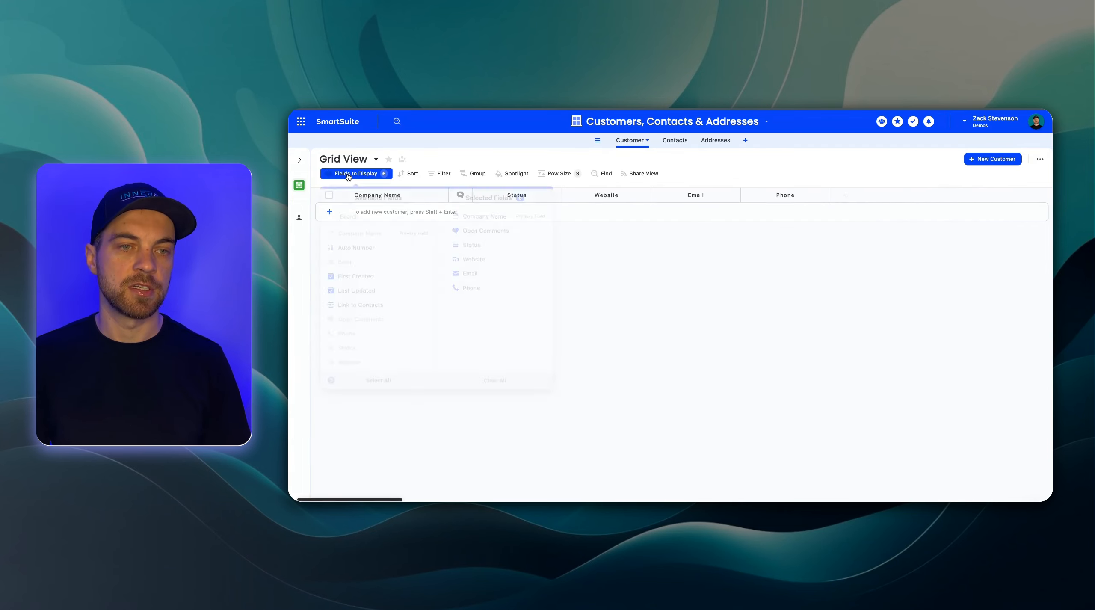
click(368, 304)
click(696, 276)
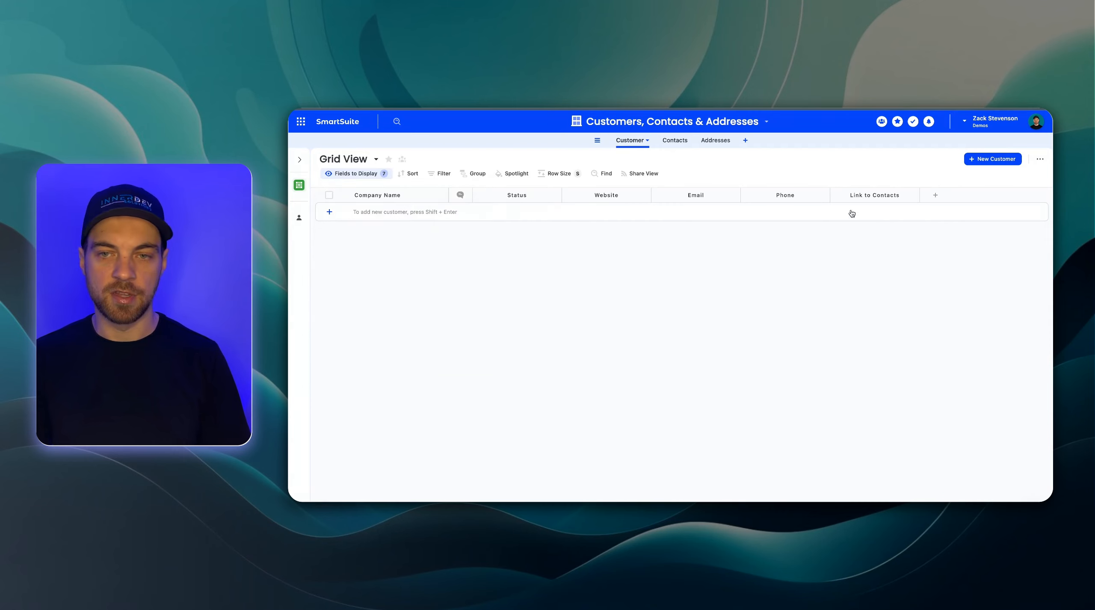
Review the settings of the Link to Contacts field in the Customer table, including the multiple-record linking option, without changing anything
click(859, 196)
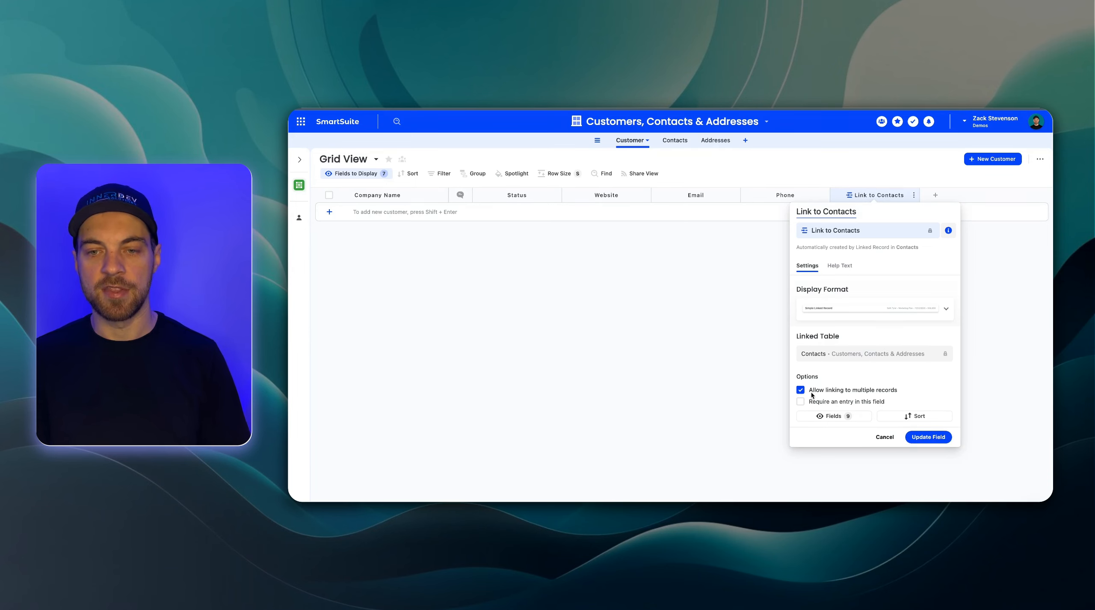
click(884, 438)
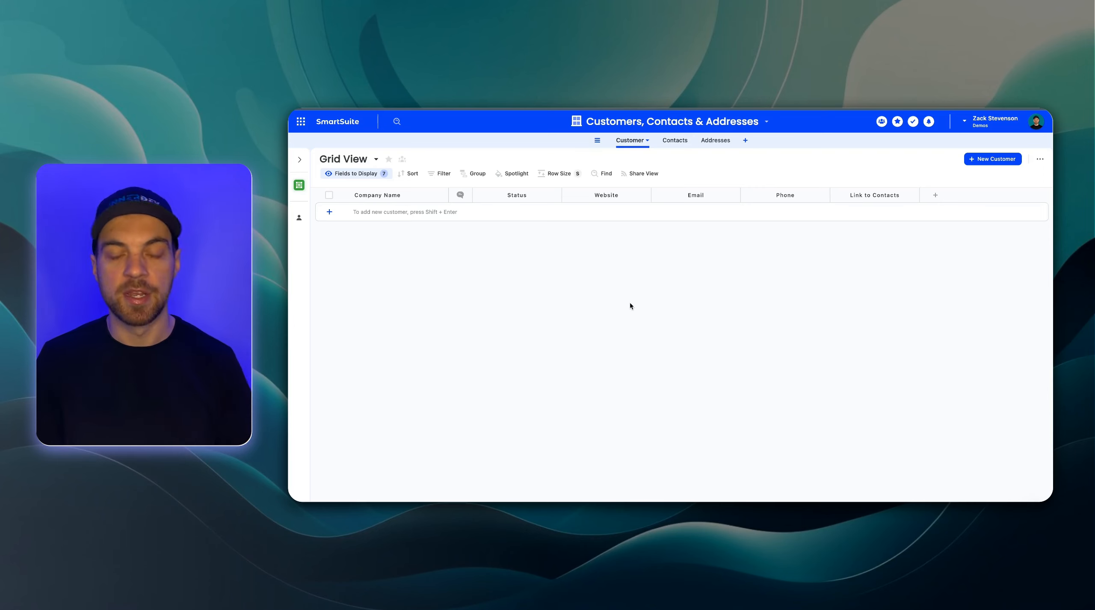
Rename the Contacts table's primary field to Contact ID and convert its title type to Auto Generated
click(676, 142)
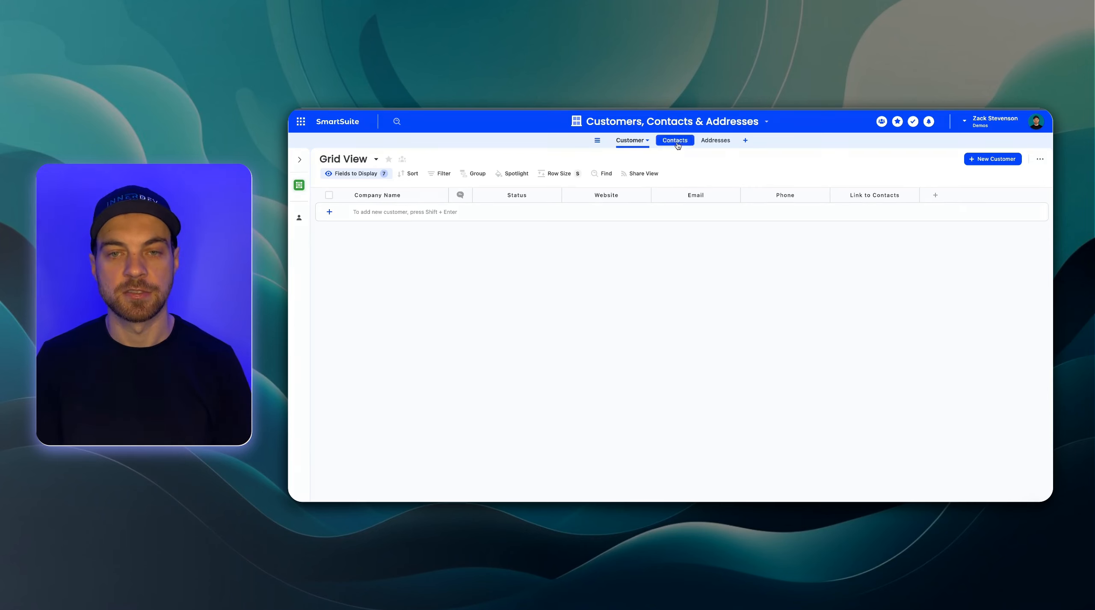
click(386, 195)
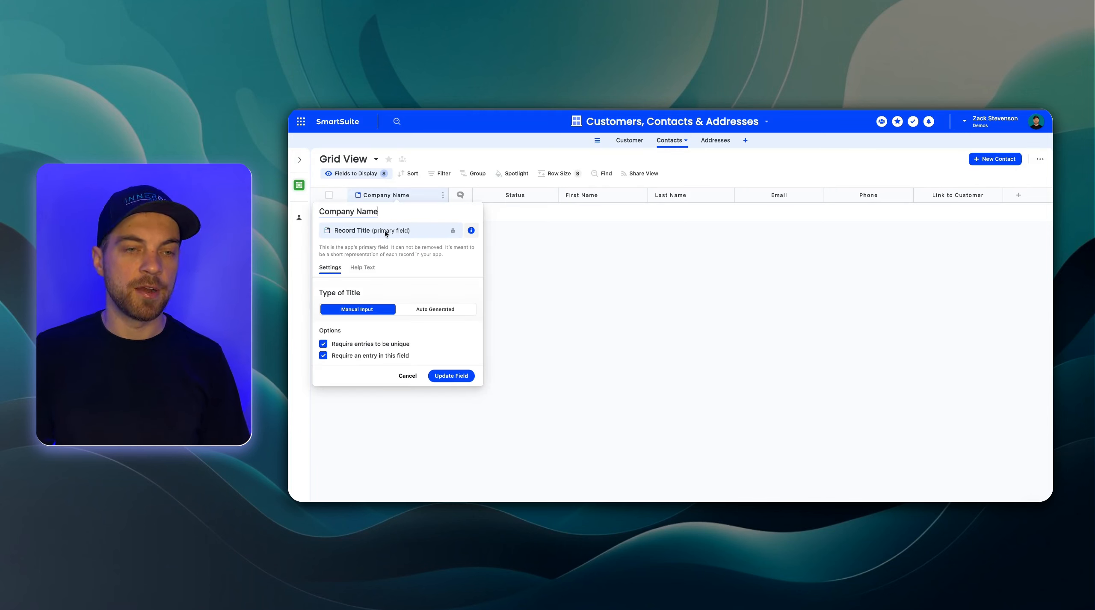
triple_click(389, 214)
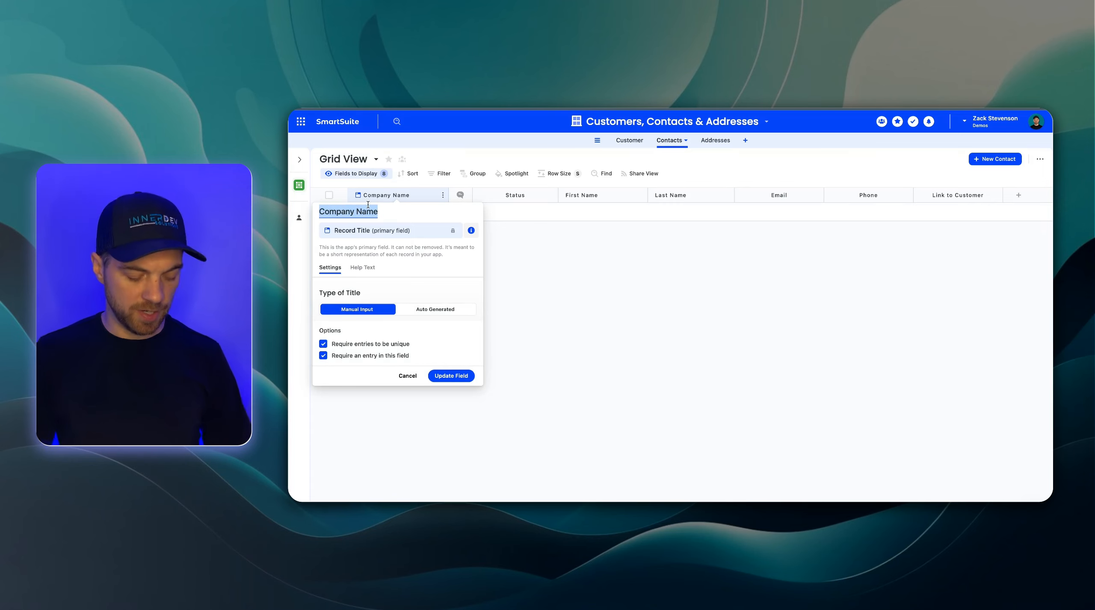
text(Contact ID)
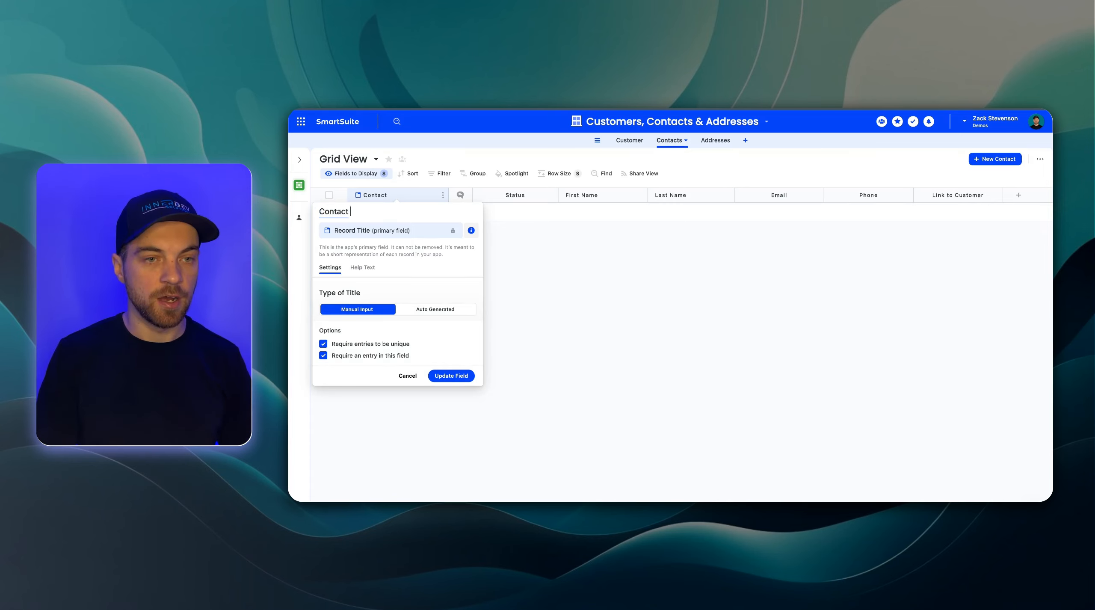
click(431, 314)
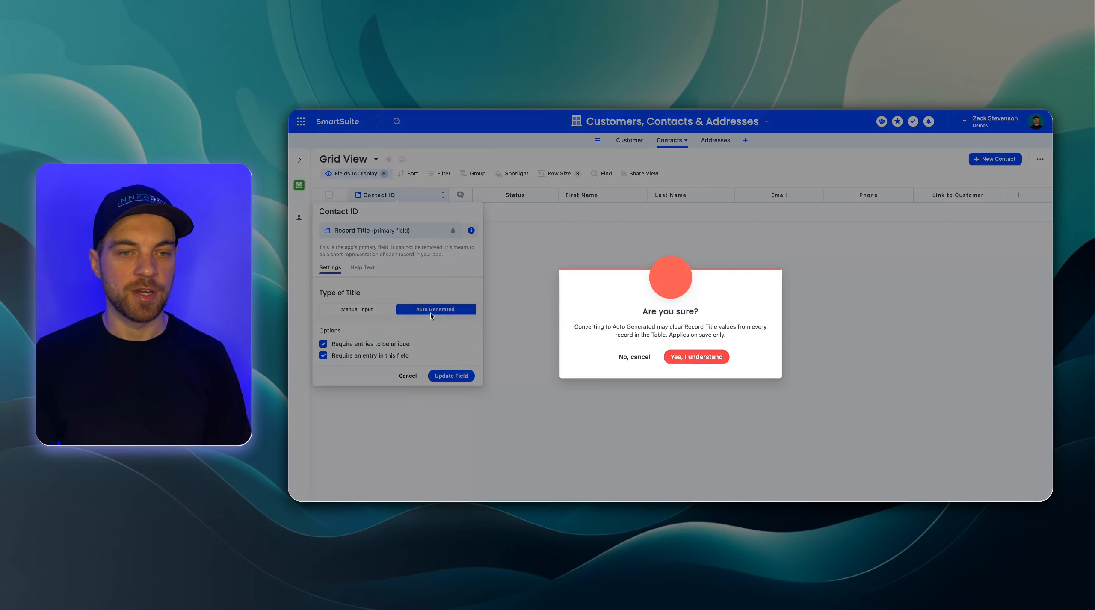
click(697, 357)
click(430, 365)
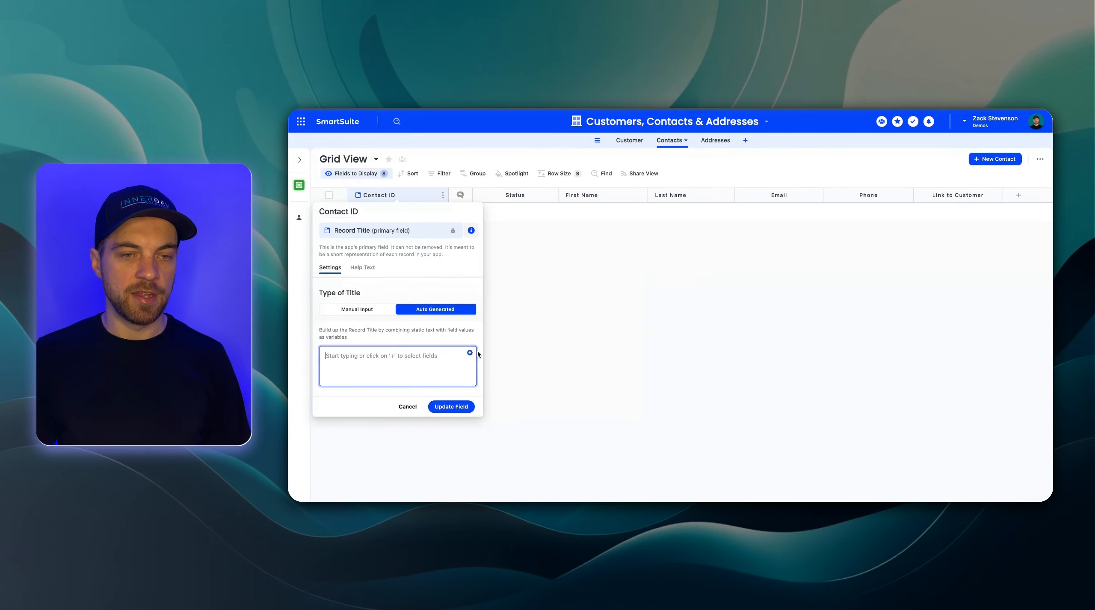
Build the Contact ID title from First Name, Last Name, a hyphen and Link to Customer, and save the field
click(469, 354)
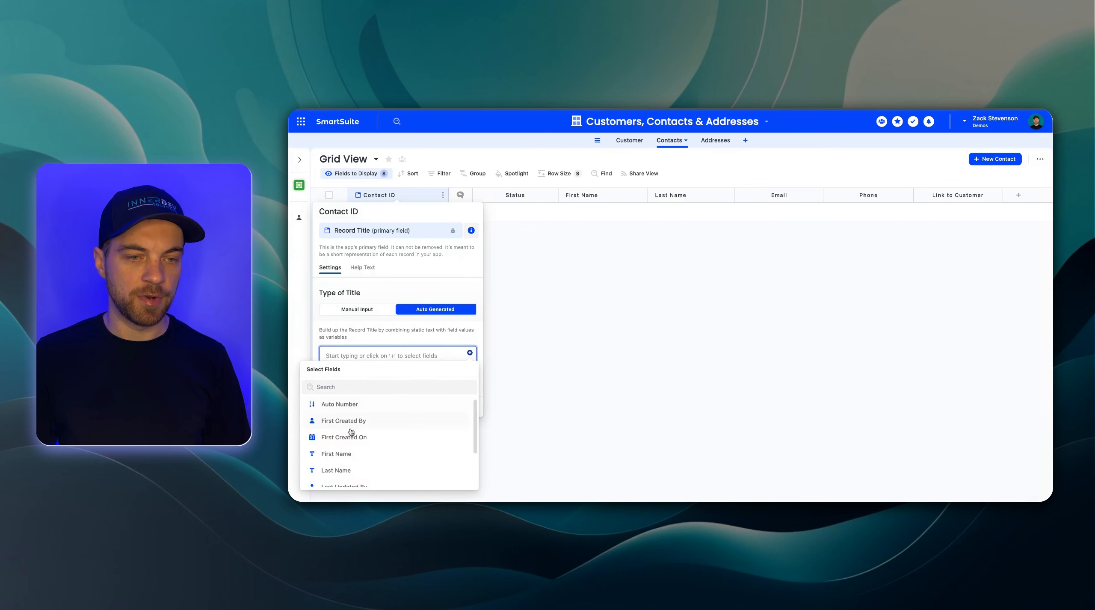
click(338, 453)
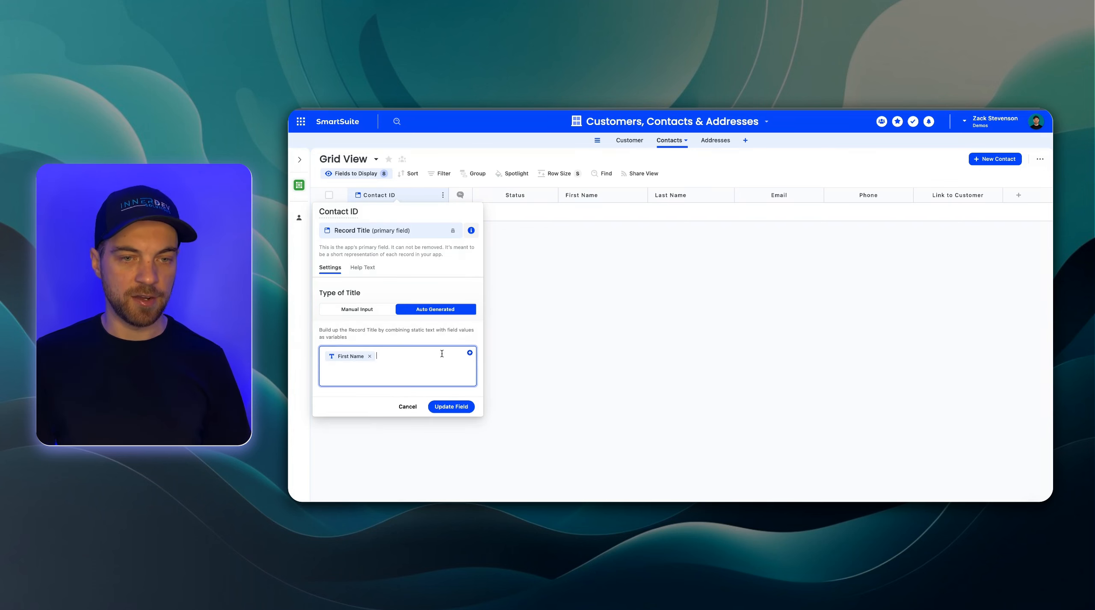
click(469, 353)
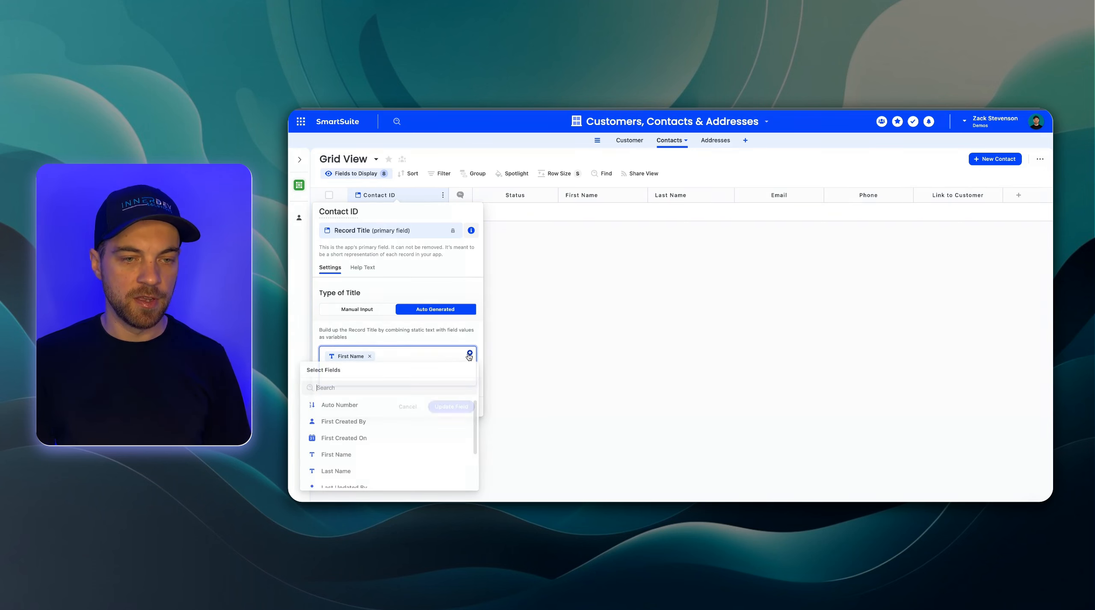
click(374, 467)
text(-)
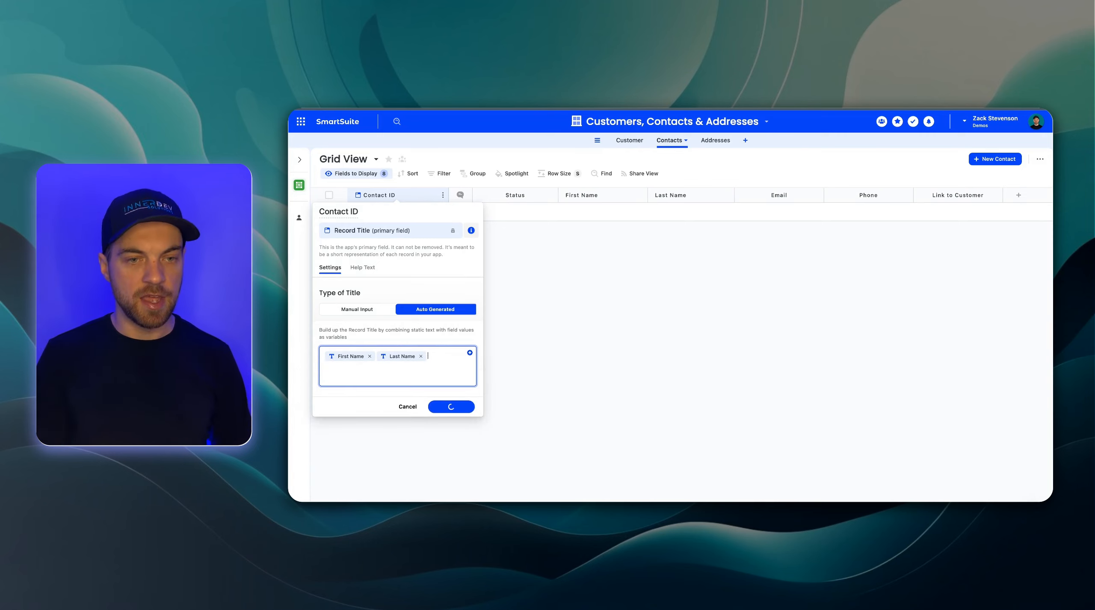
click(470, 352)
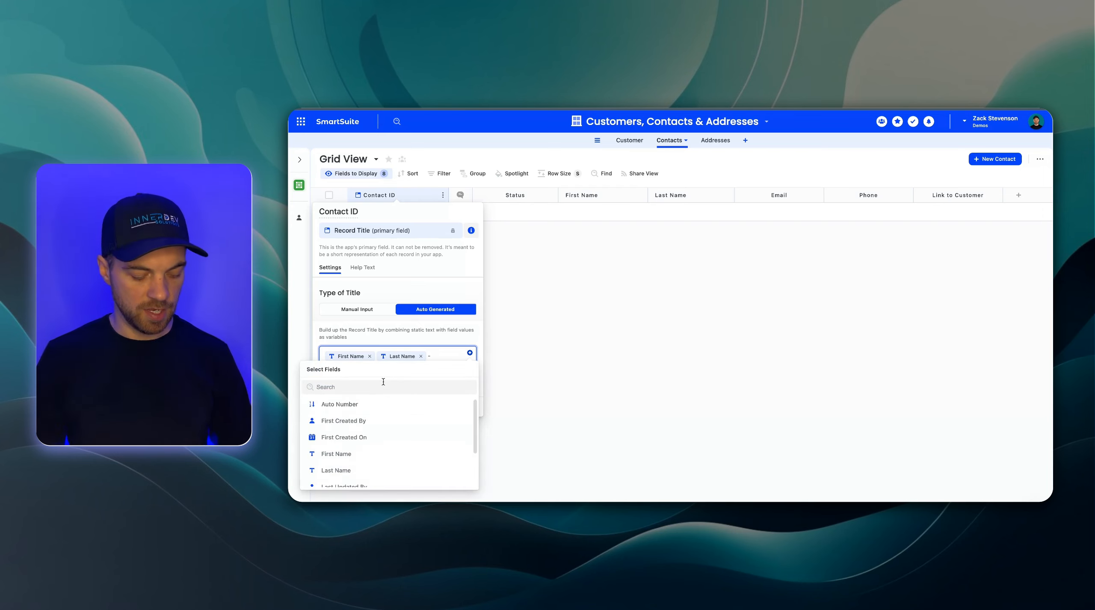
text(cust)
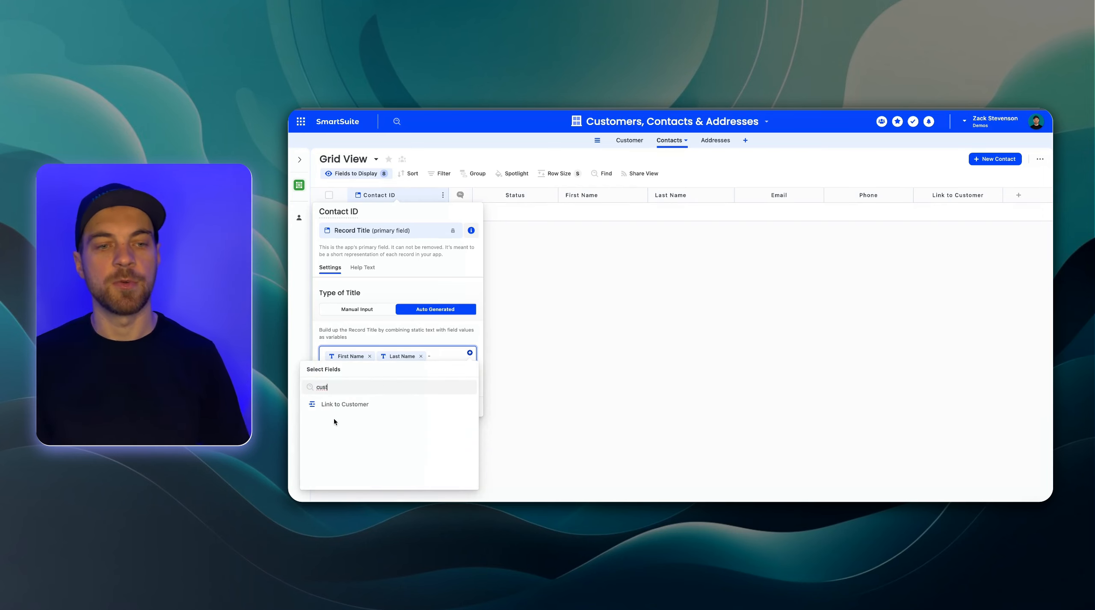
click(335, 405)
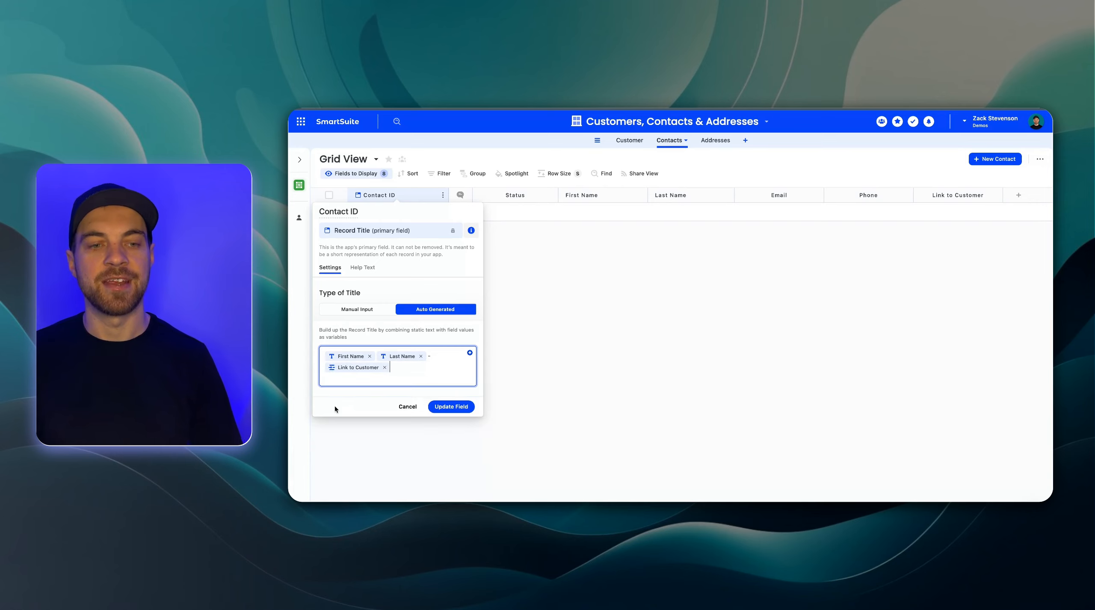
click(450, 406)
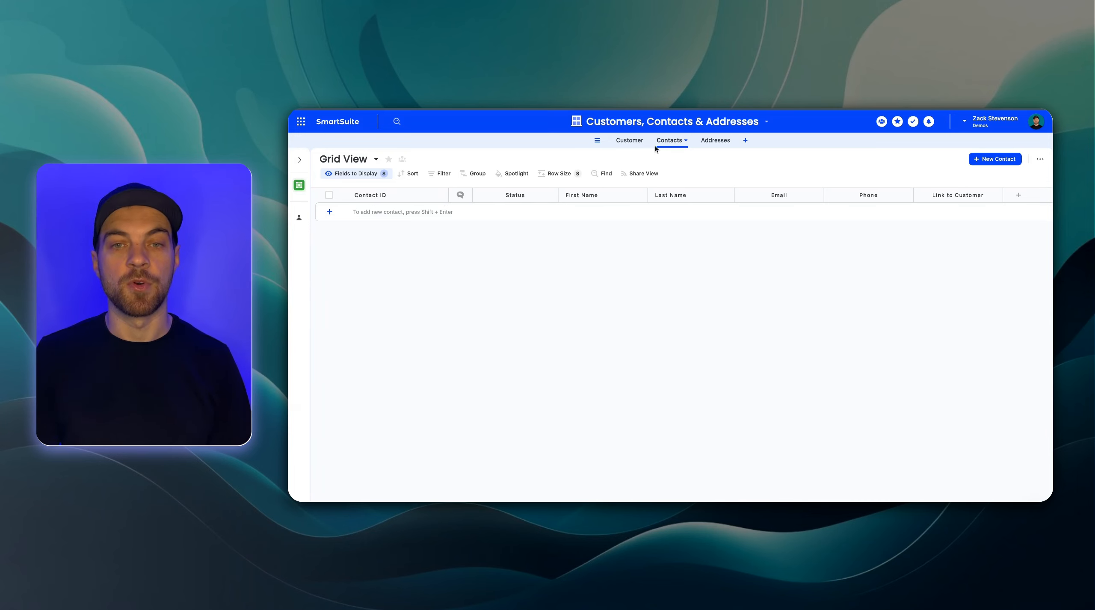
Replace the statuses in the Addresses table's Status field with a green Active and a red Inactive, and save the field
click(713, 141)
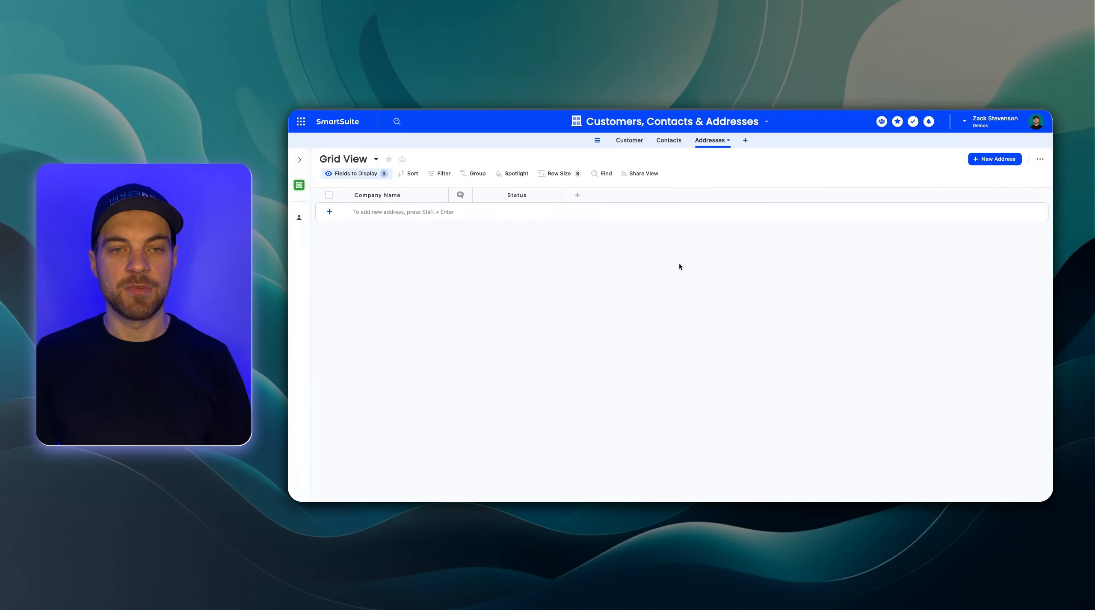
click(518, 195)
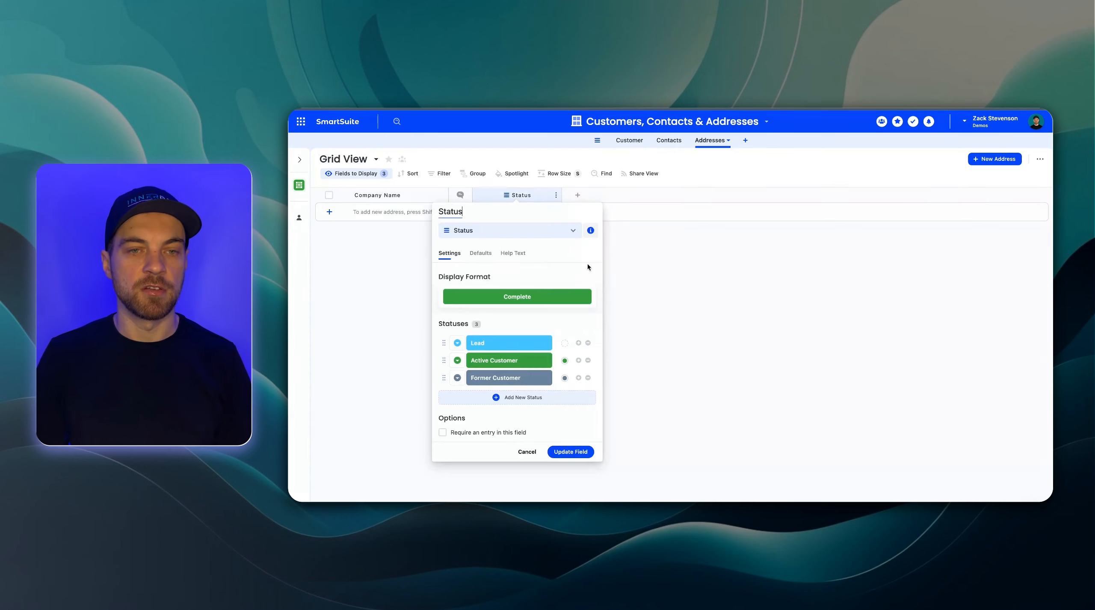
click(589, 360)
click(588, 360)
click(504, 343)
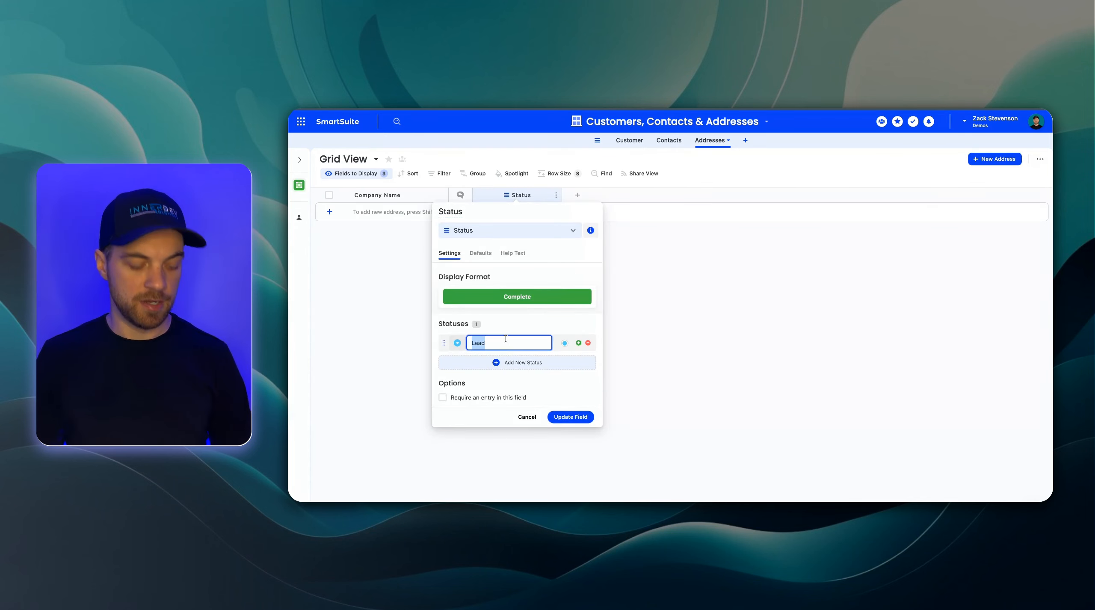
text(Active)
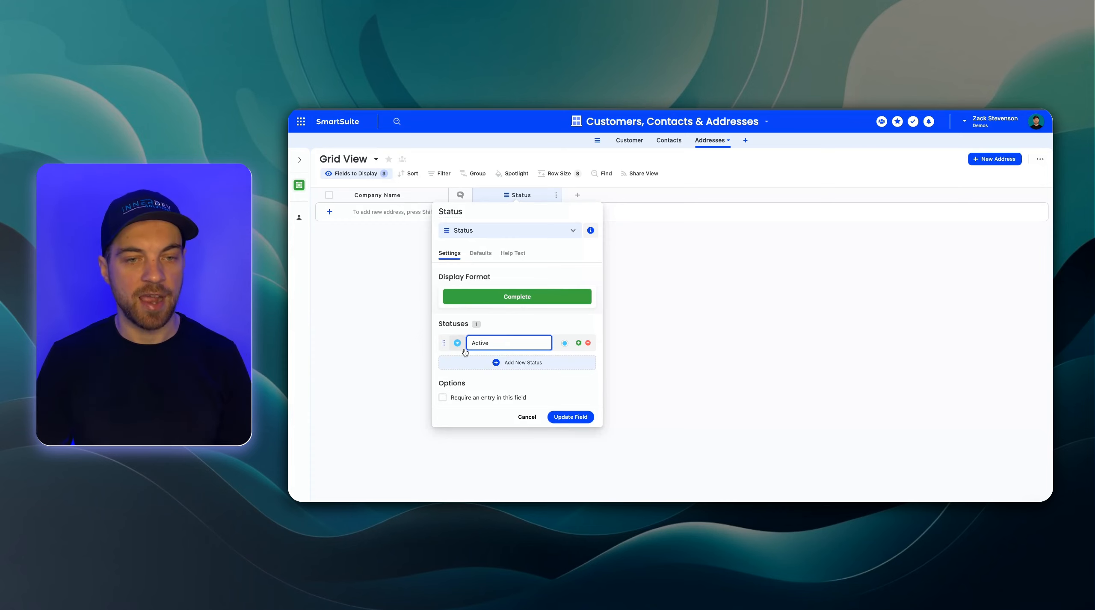
key(Return)
text(Inactive)
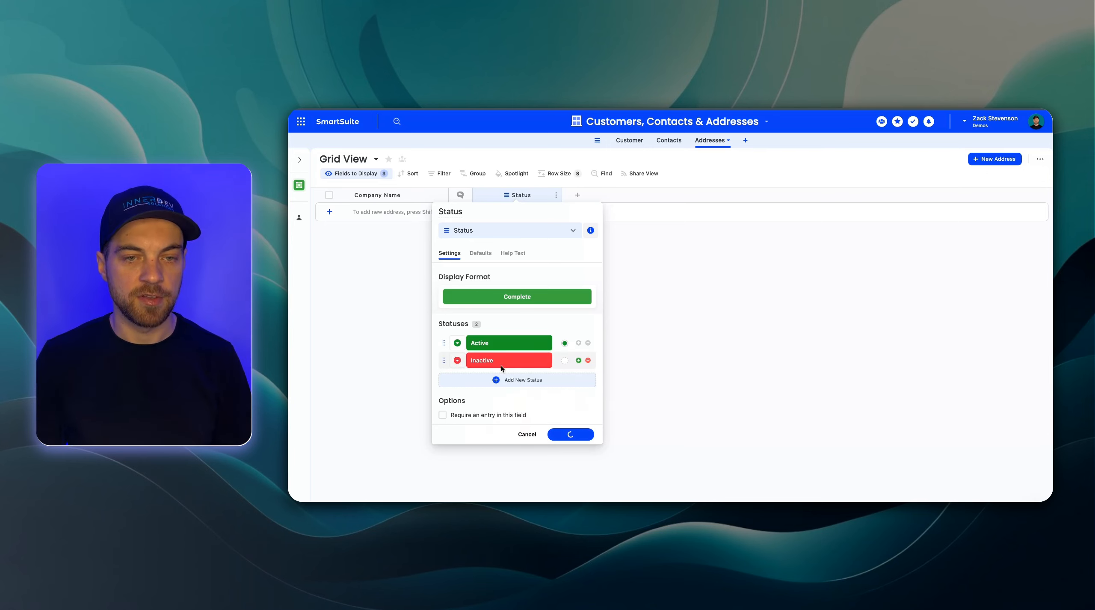
click(480, 253)
click(570, 356)
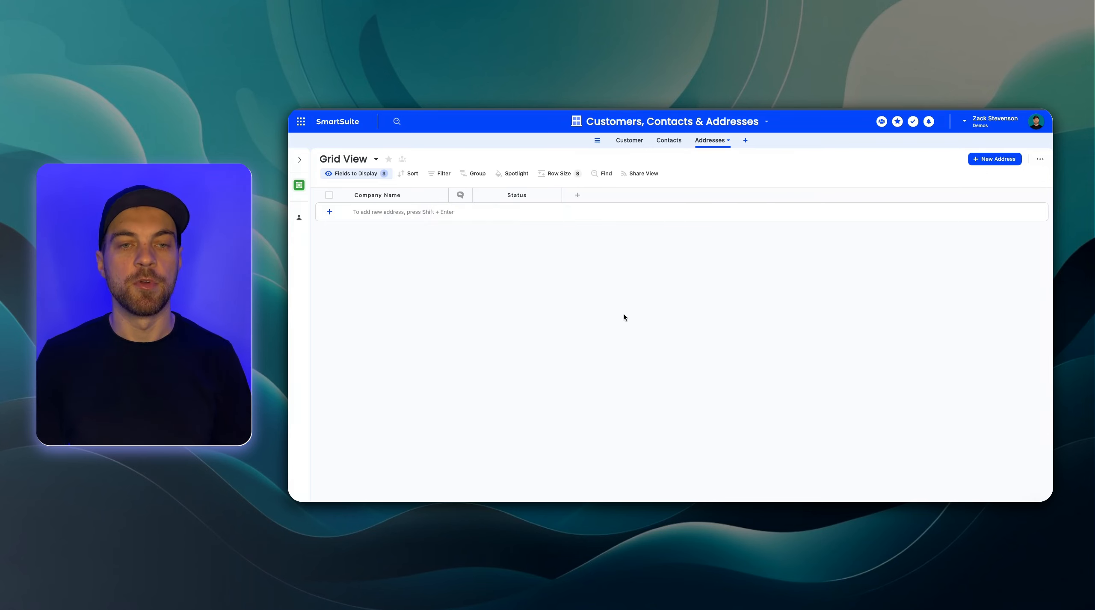
Add a single-line Address field with map display to the Addresses table, slightly narrowing the Status column and widening the Address column
drag(561, 195, 563, 195)
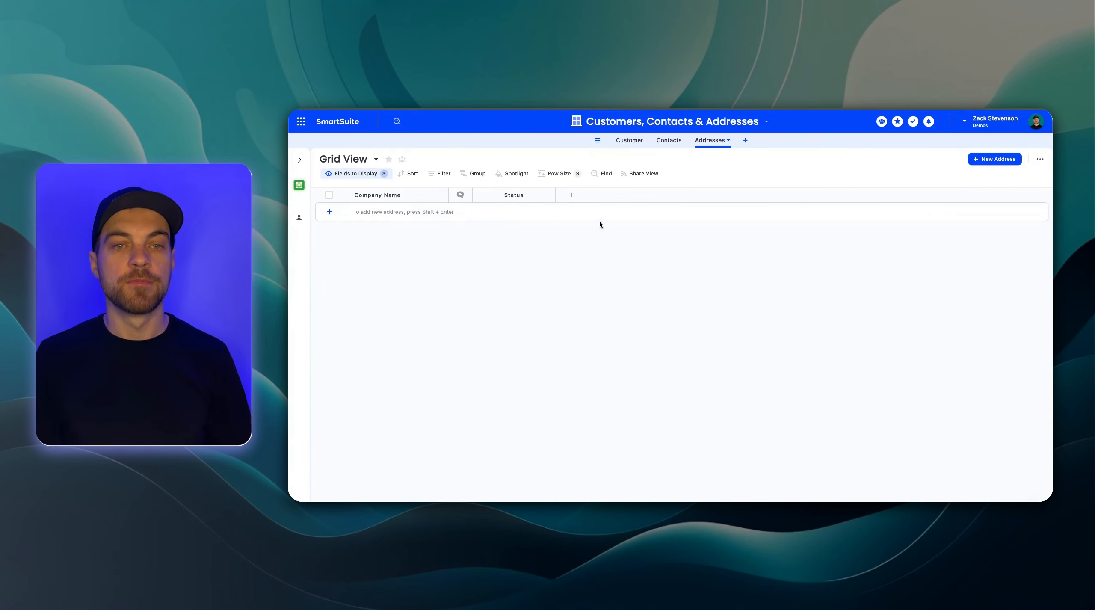
click(571, 195)
text(add)
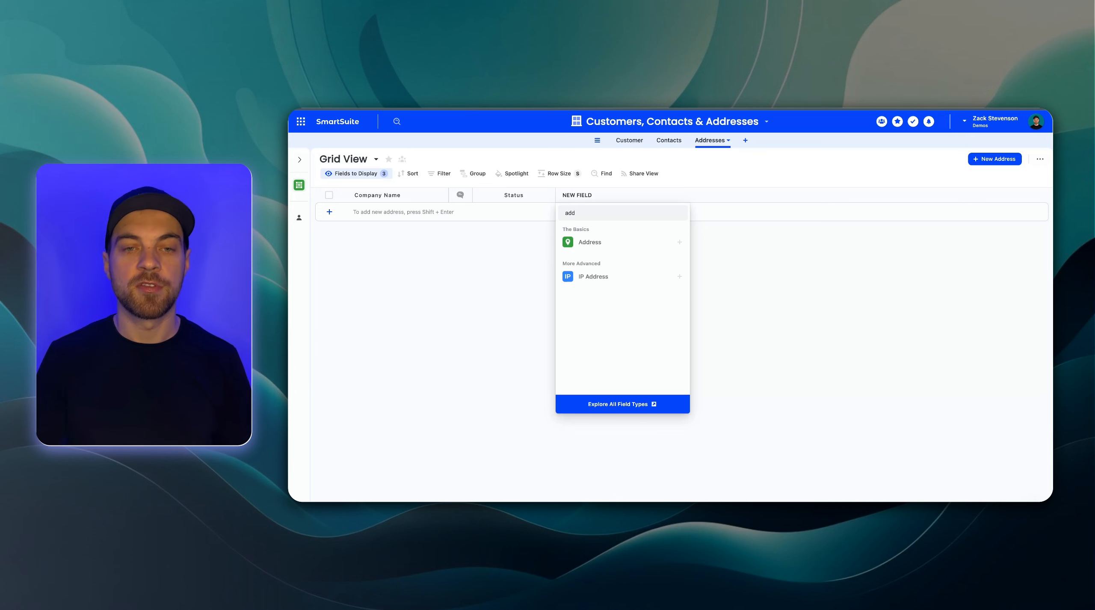
click(590, 243)
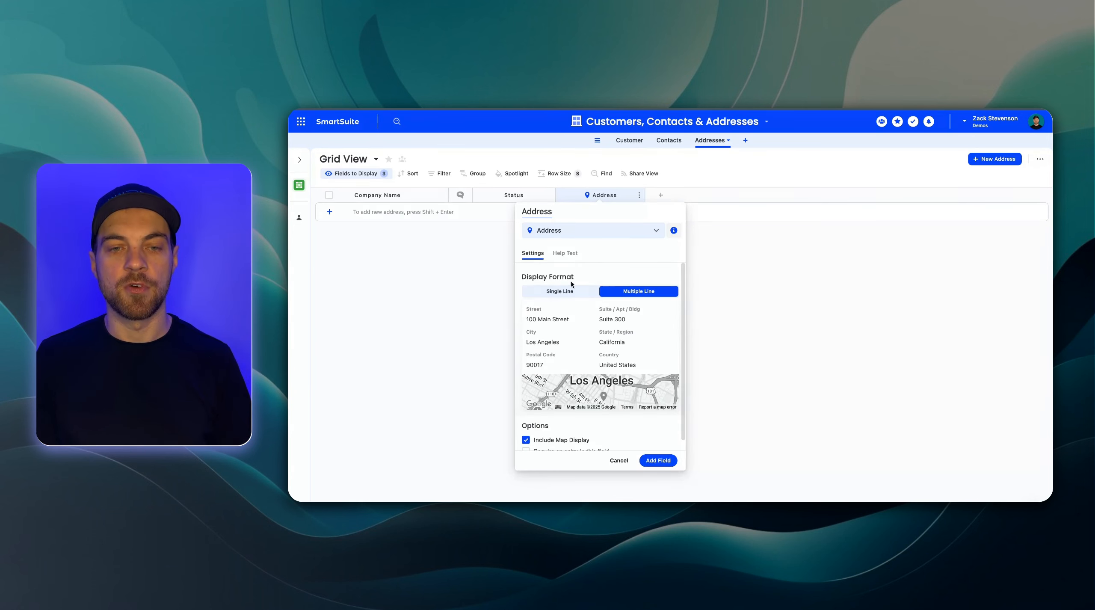
click(558, 293)
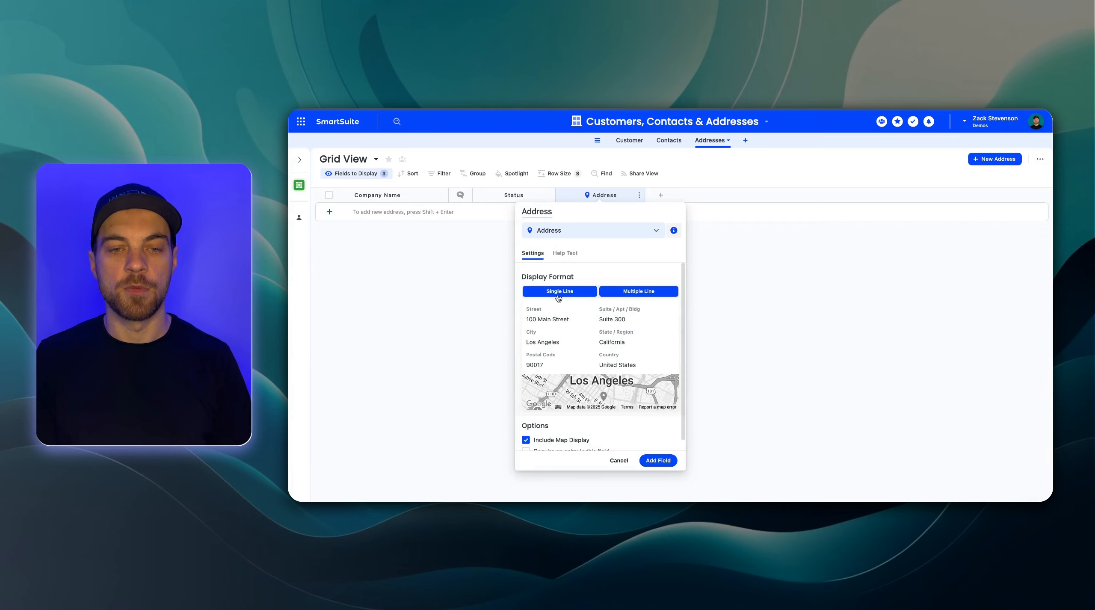
click(558, 293)
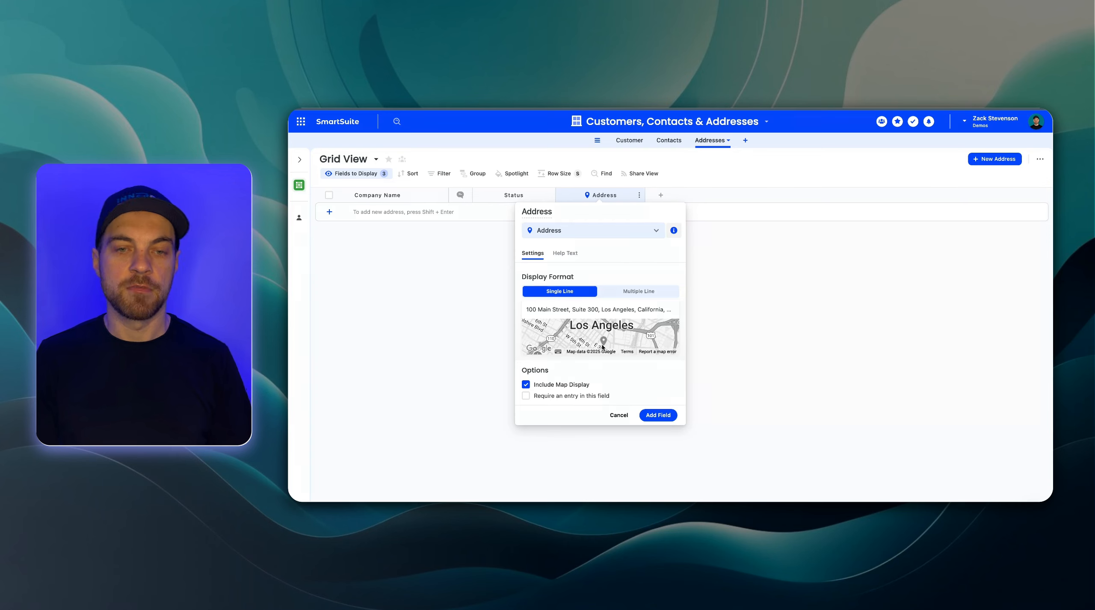
click(652, 416)
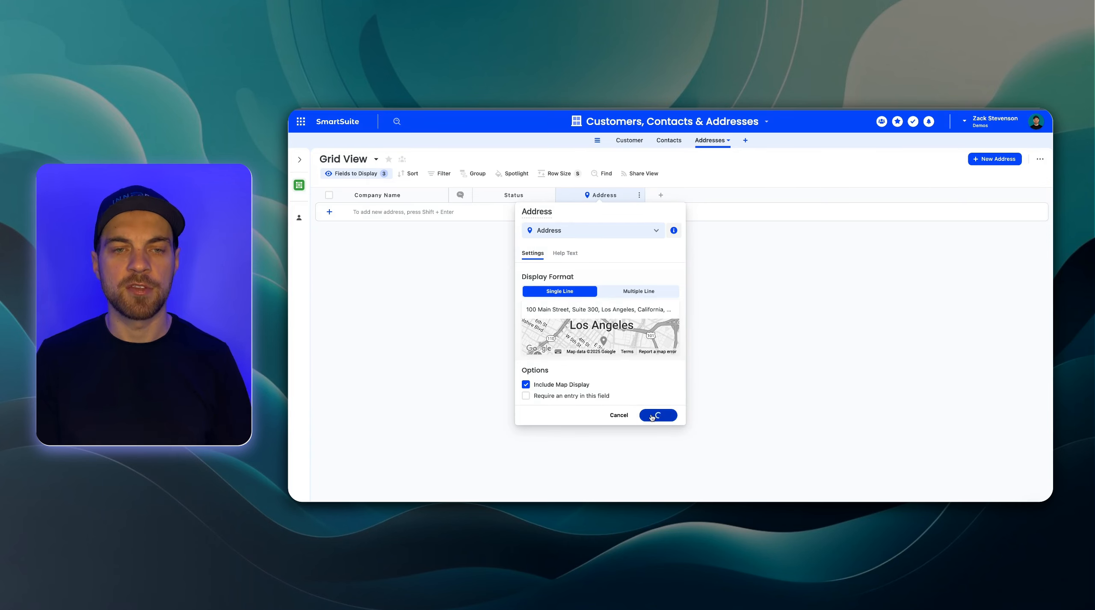
drag(643, 190, 690, 195)
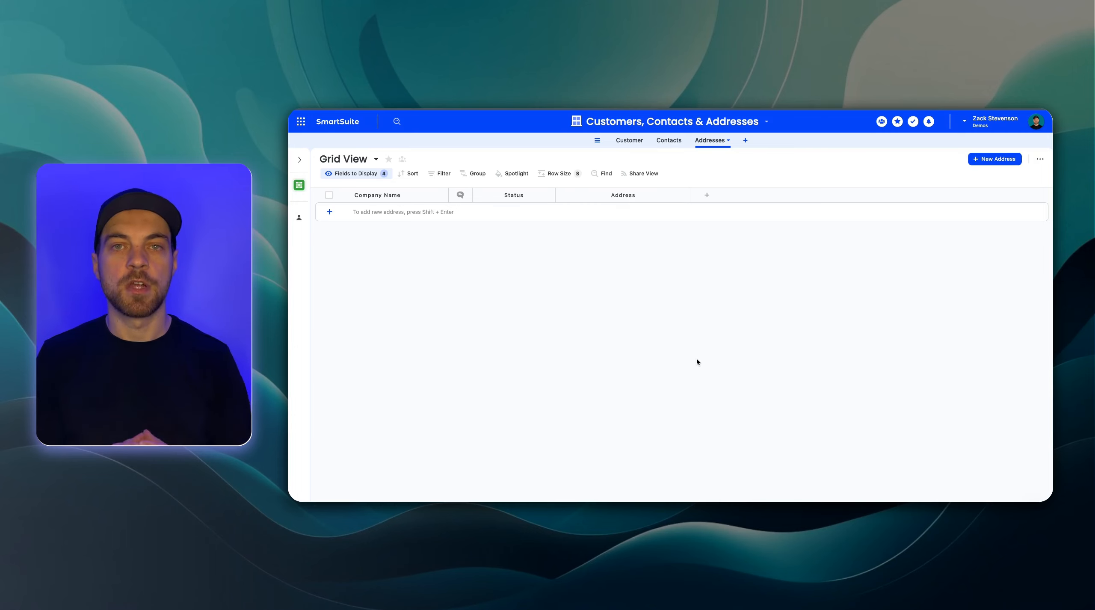
Create a Single Select field in the Addresses table and name it Type
click(707, 196)
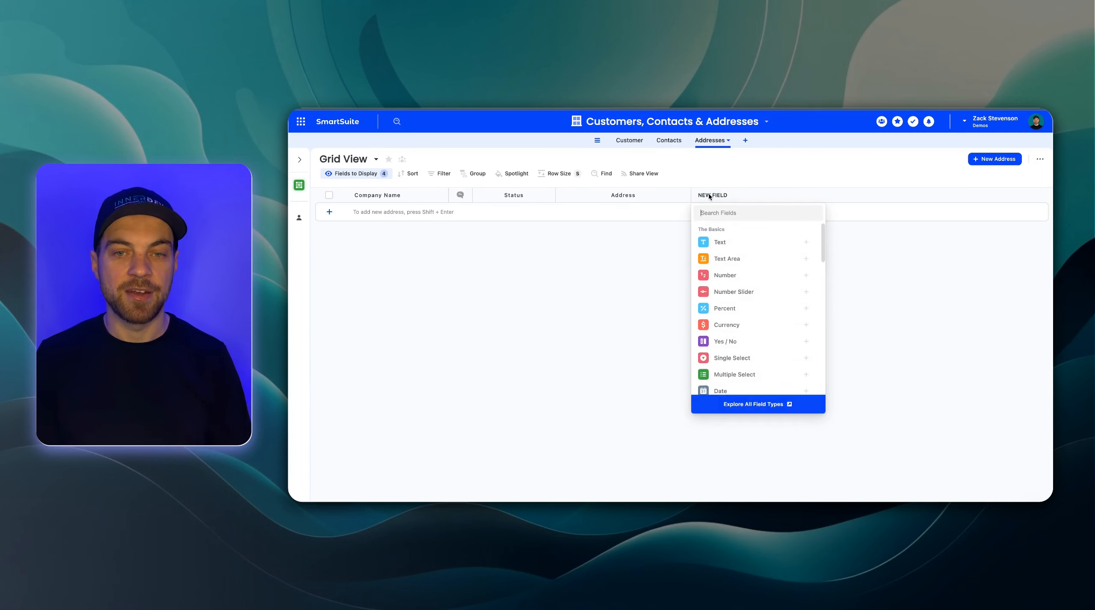
text(singl)
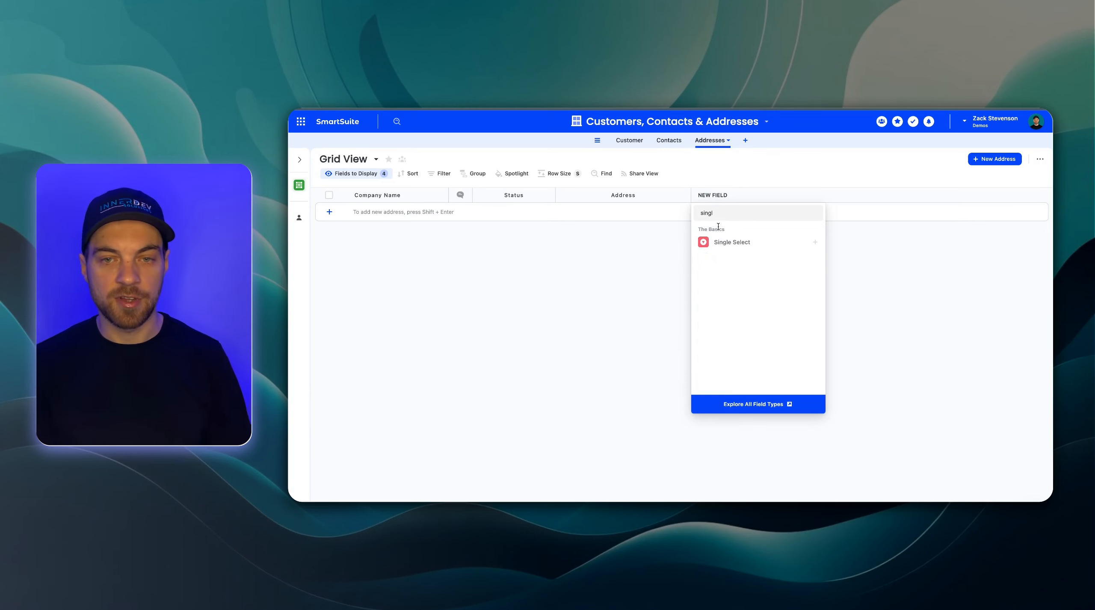
click(726, 242)
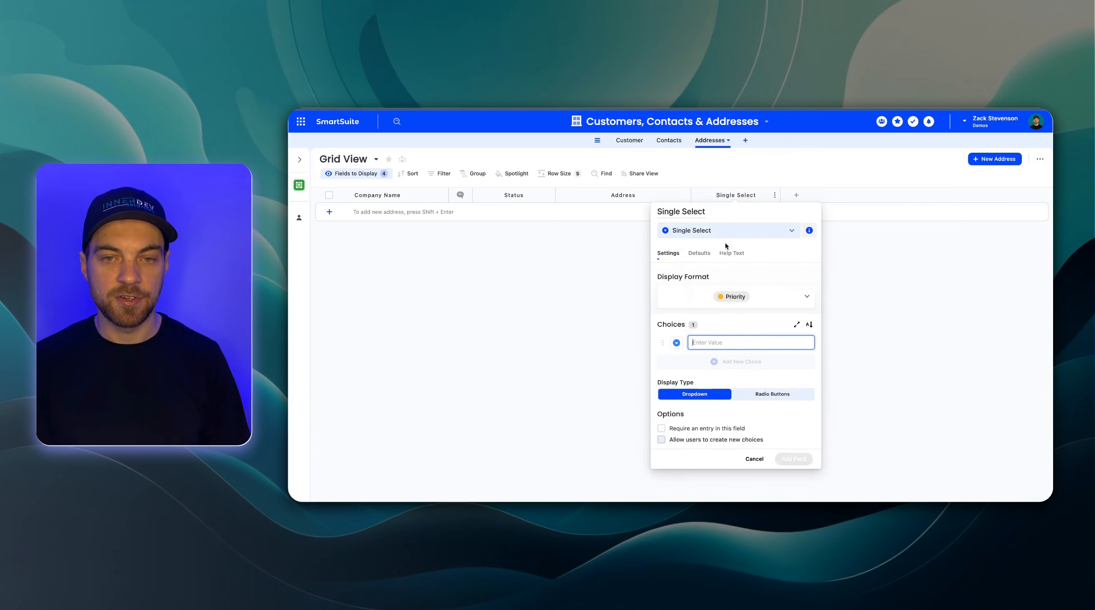
triple_click(726, 214)
key(BackSpace)
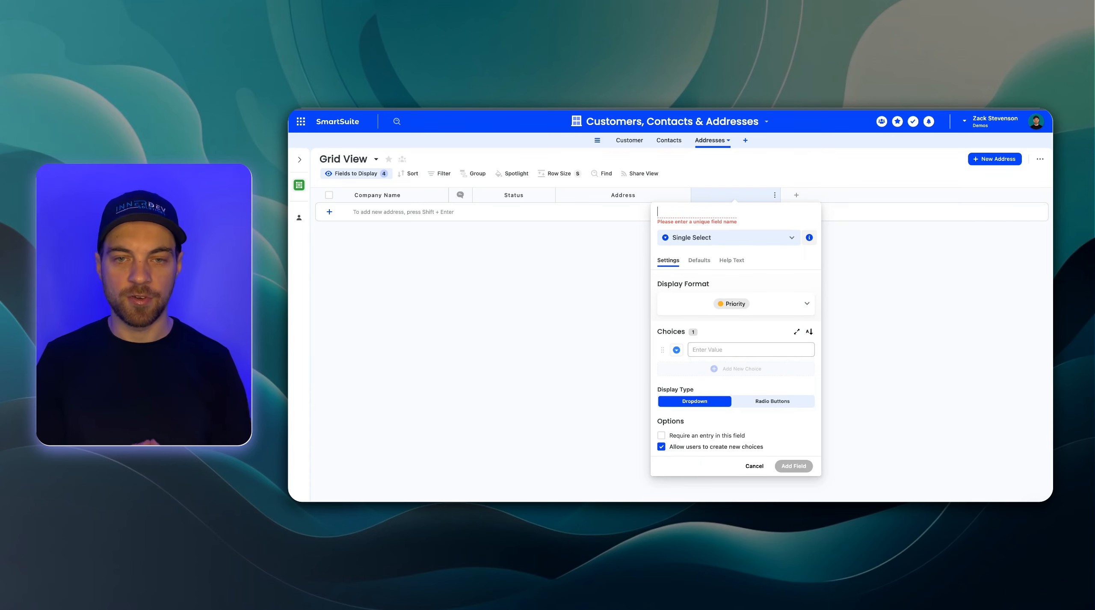
text(Type)
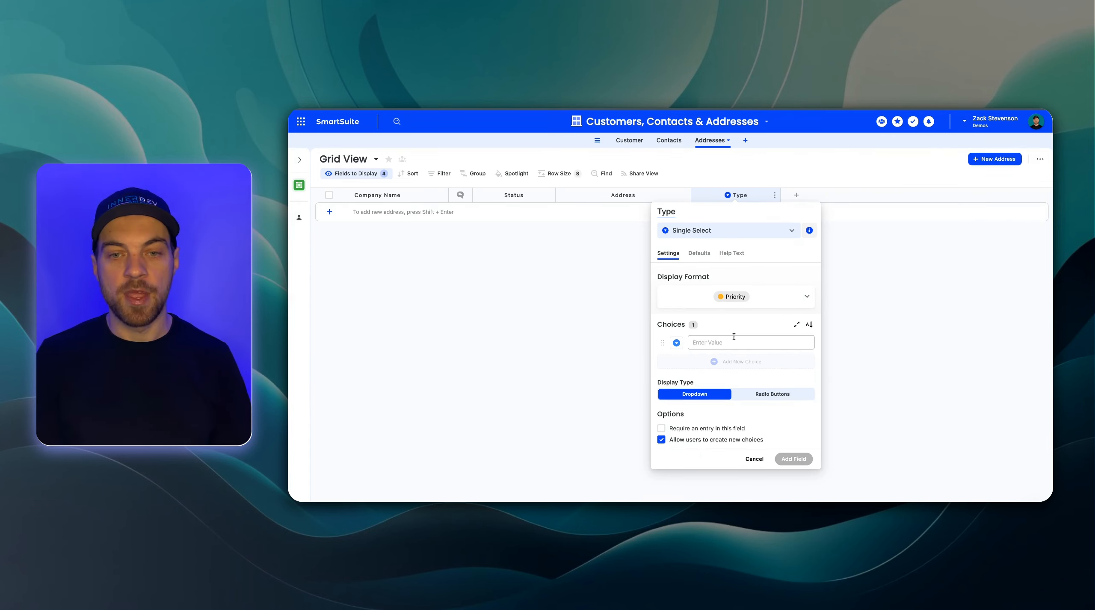
Enter Billing, Shipping and HQ as the Type field's choices and save the field
click(730, 343)
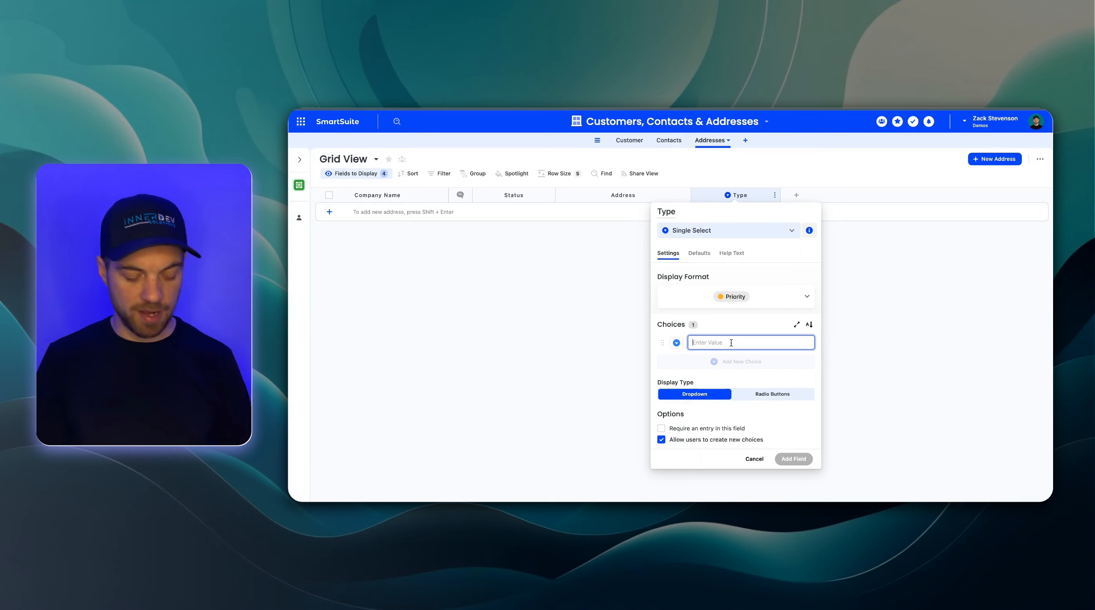
text(Billing)
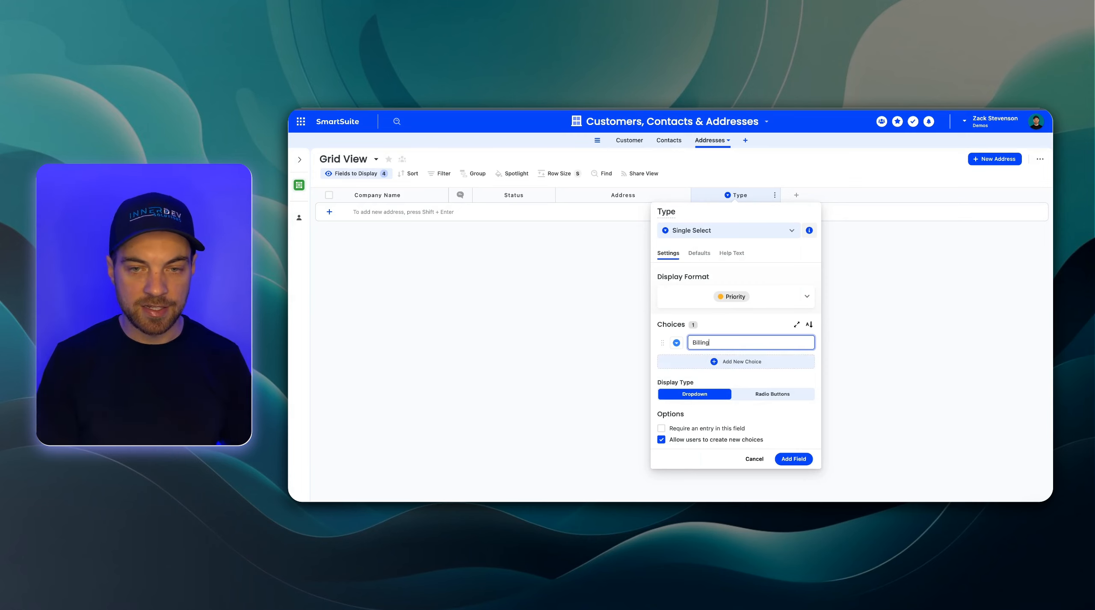
key(Return)
text(Shipping)
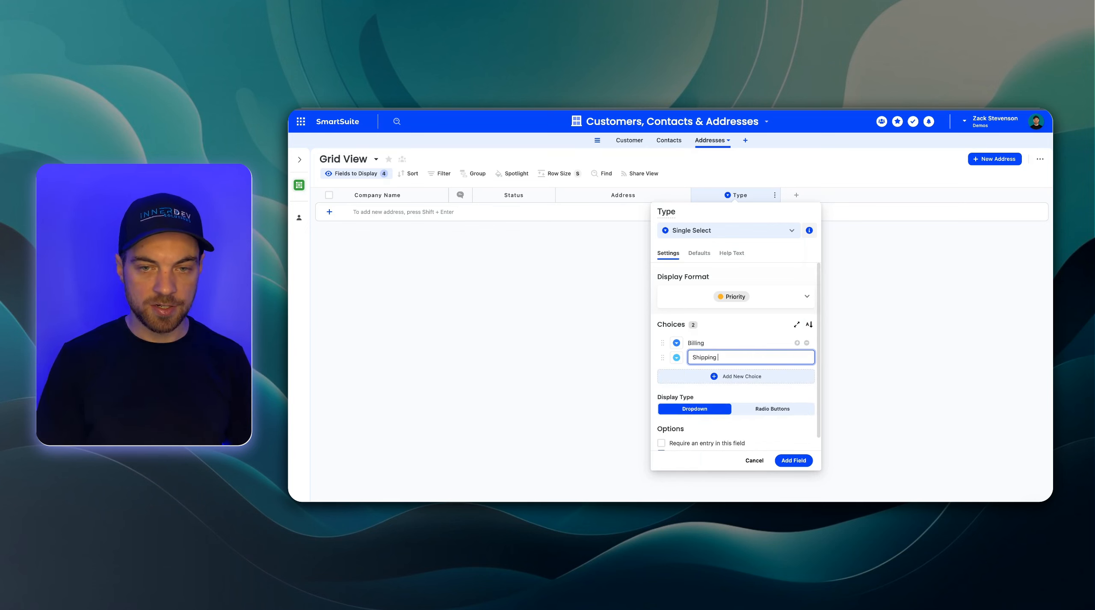
key(Return)
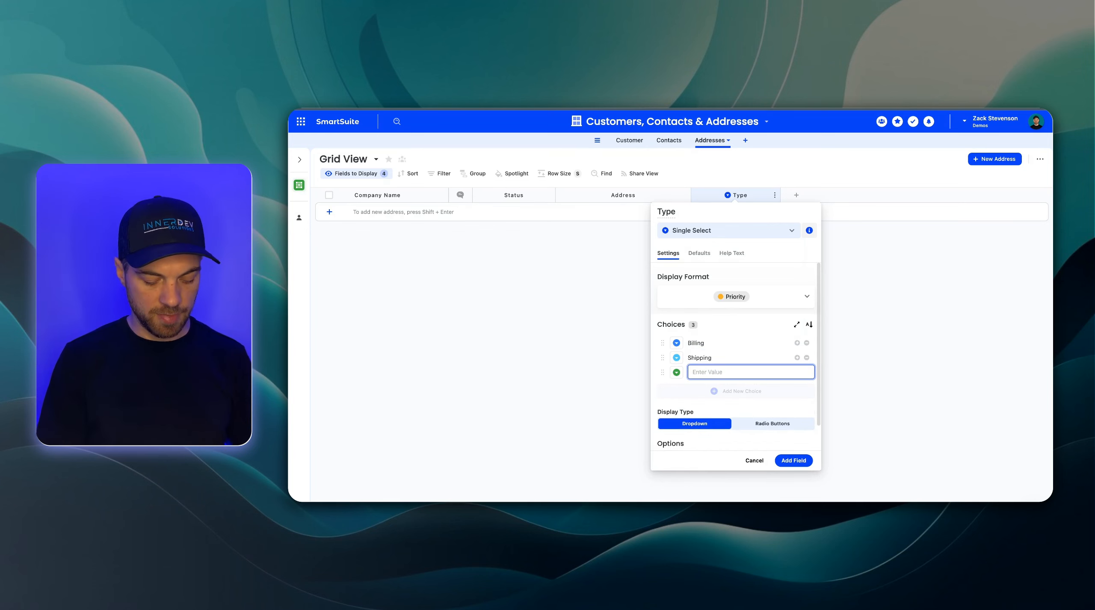
text(HQ)
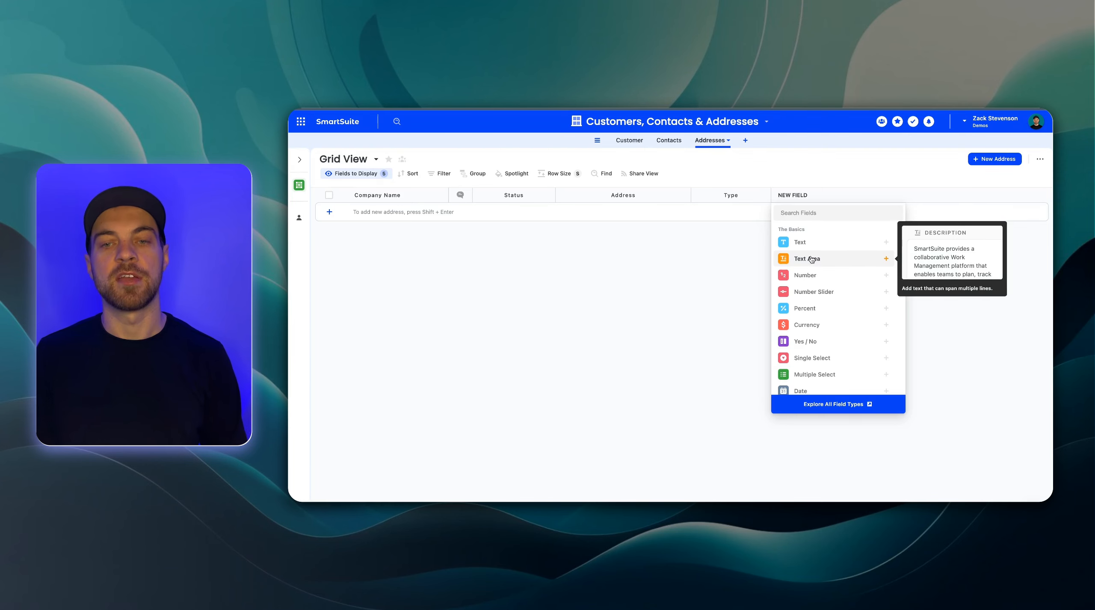
Add a Text Area field named Notes to the Addresses table and widen its column
scroll(822, 331, down, 2)
scroll(823, 331, up, 3)
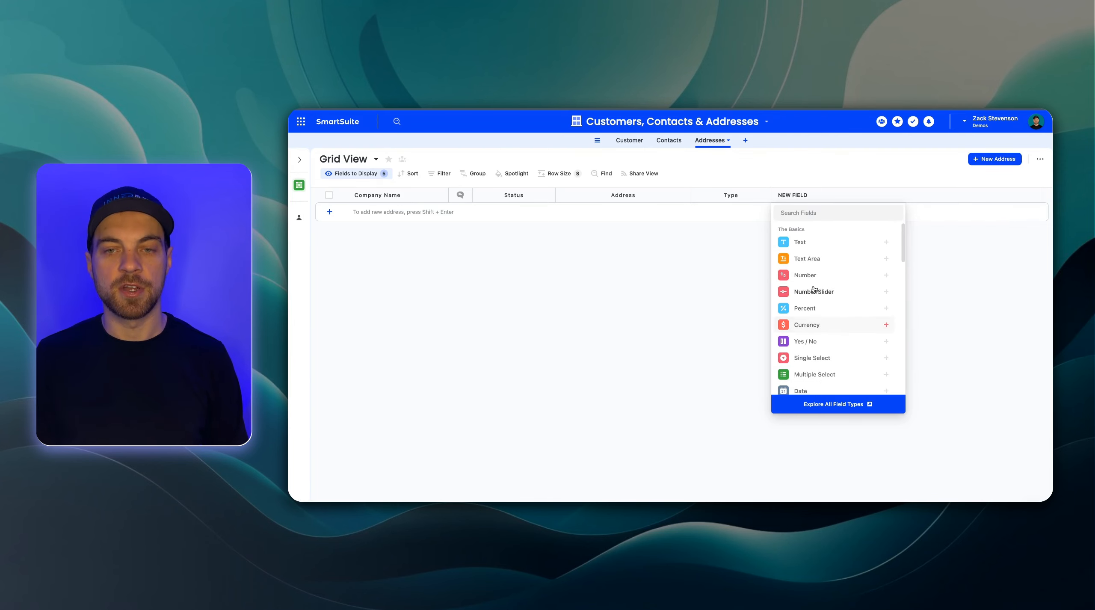
click(814, 257)
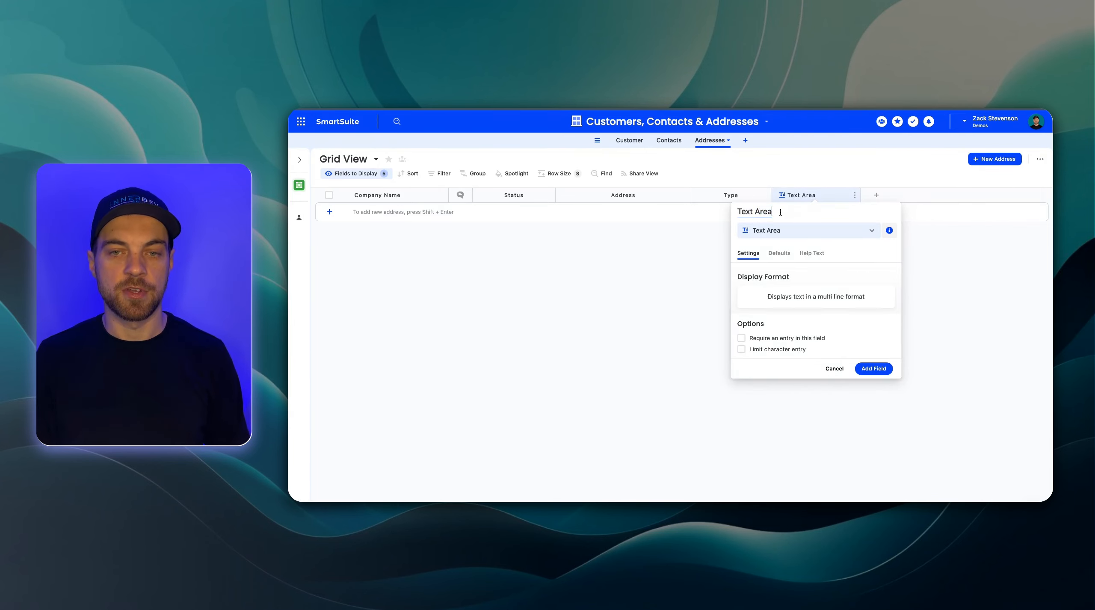
triple_click(780, 212)
text(Notes)
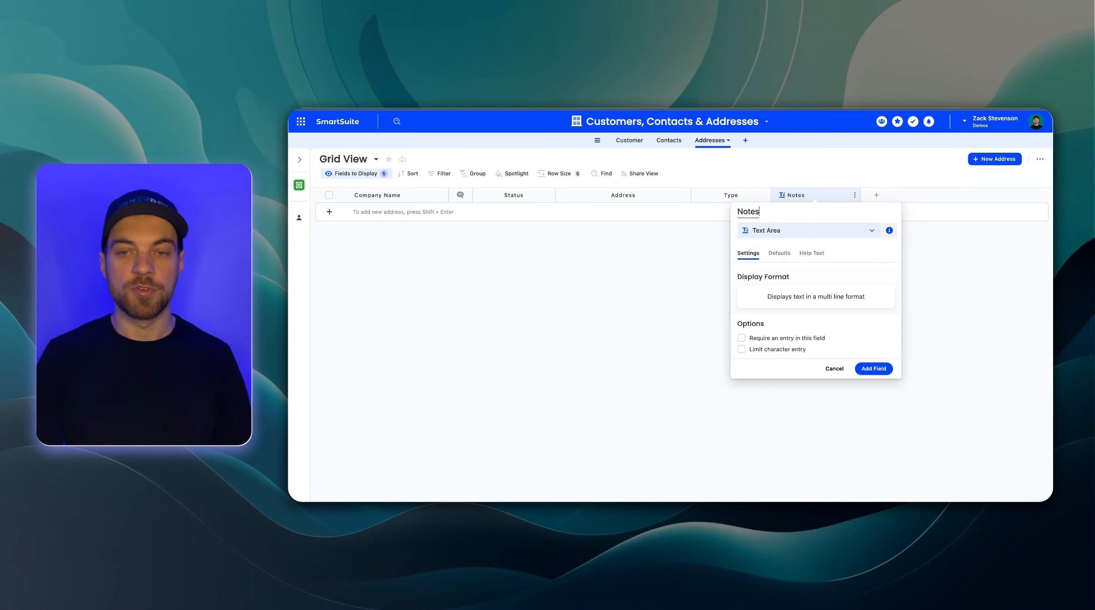
click(873, 371)
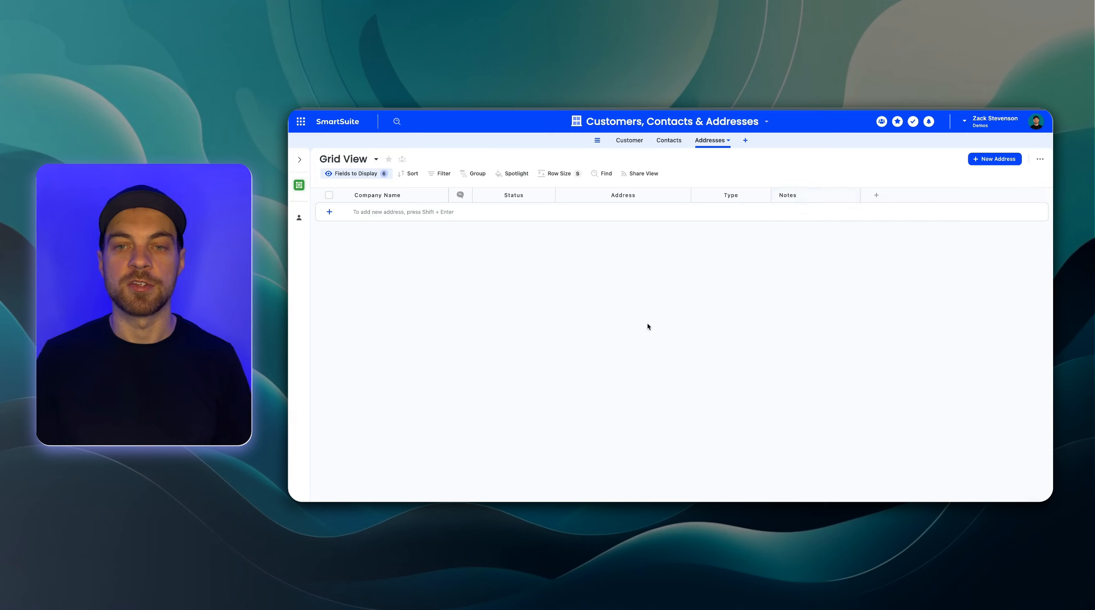
drag(861, 193, 902, 193)
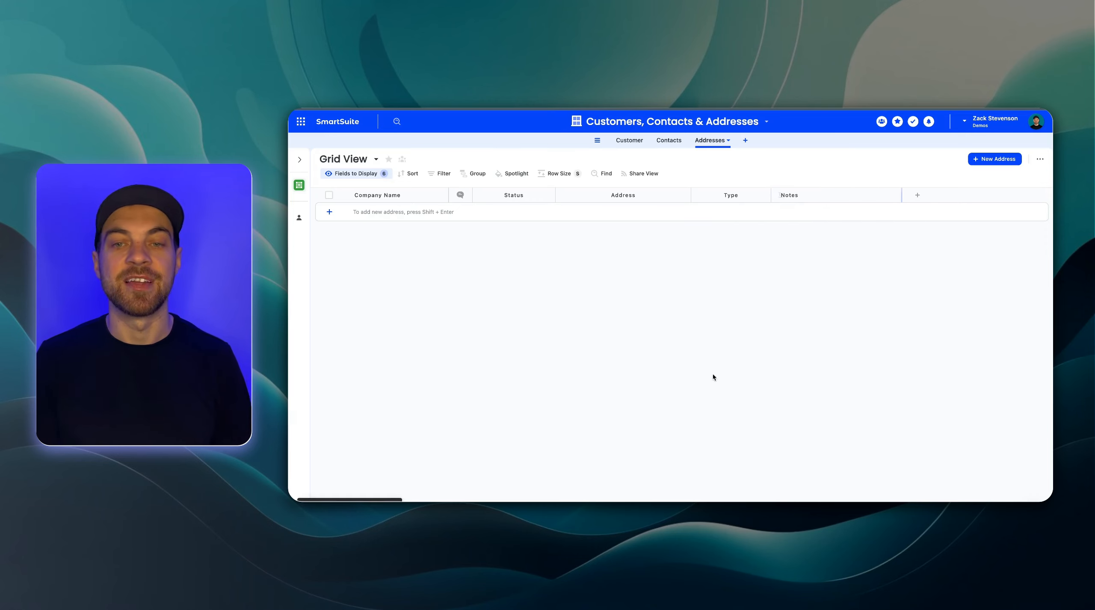
Add a Linked Record field to the Customer table in Addresses, with linking to multiple records disallowed
click(917, 196)
scroll(941, 300, down, 5)
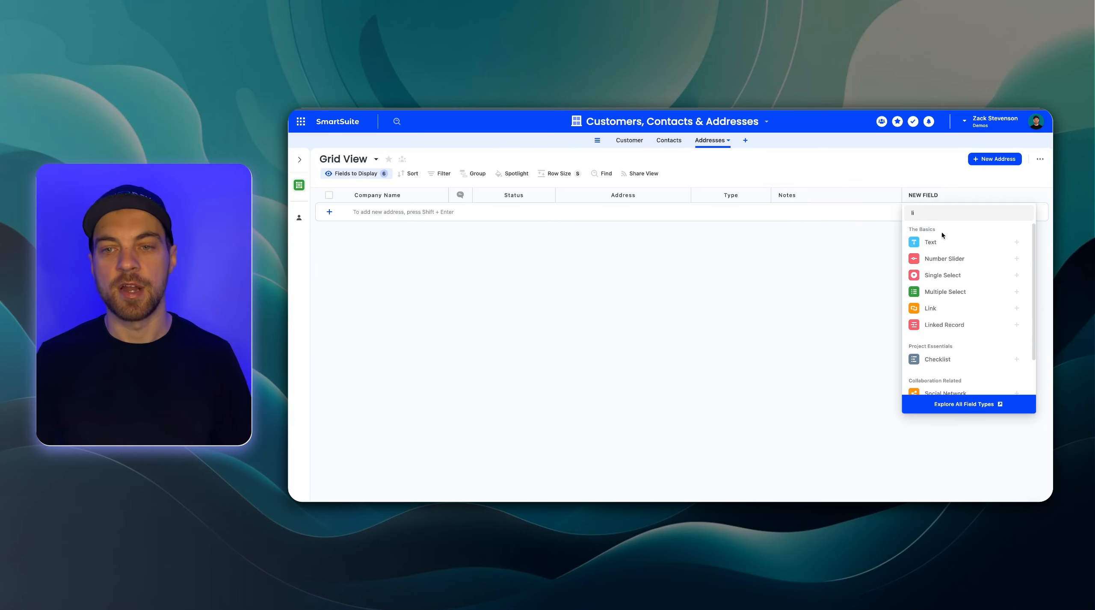
click(943, 318)
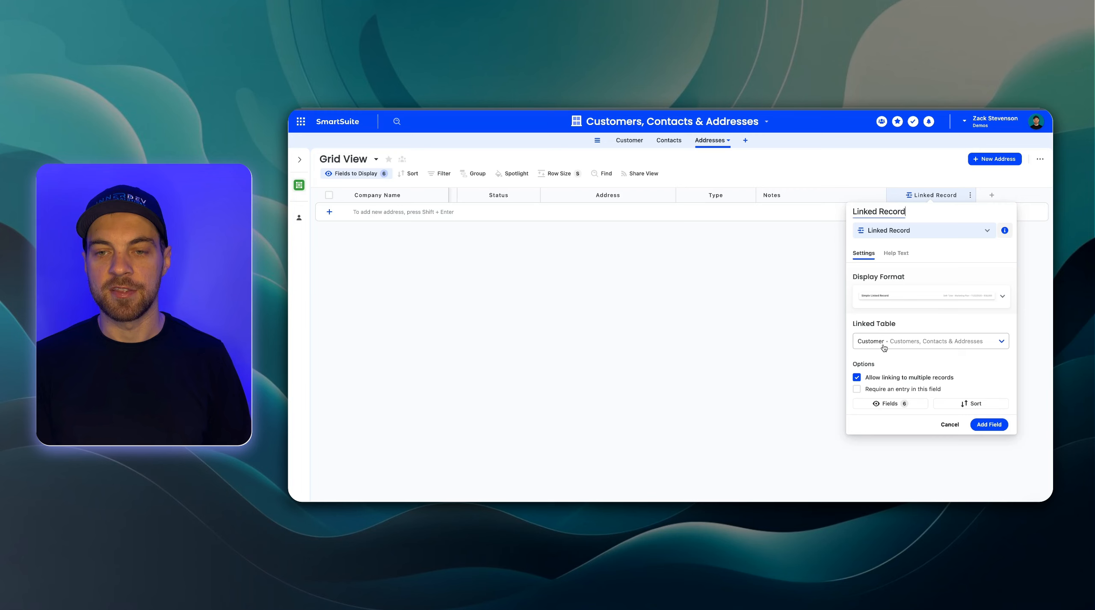
click(857, 378)
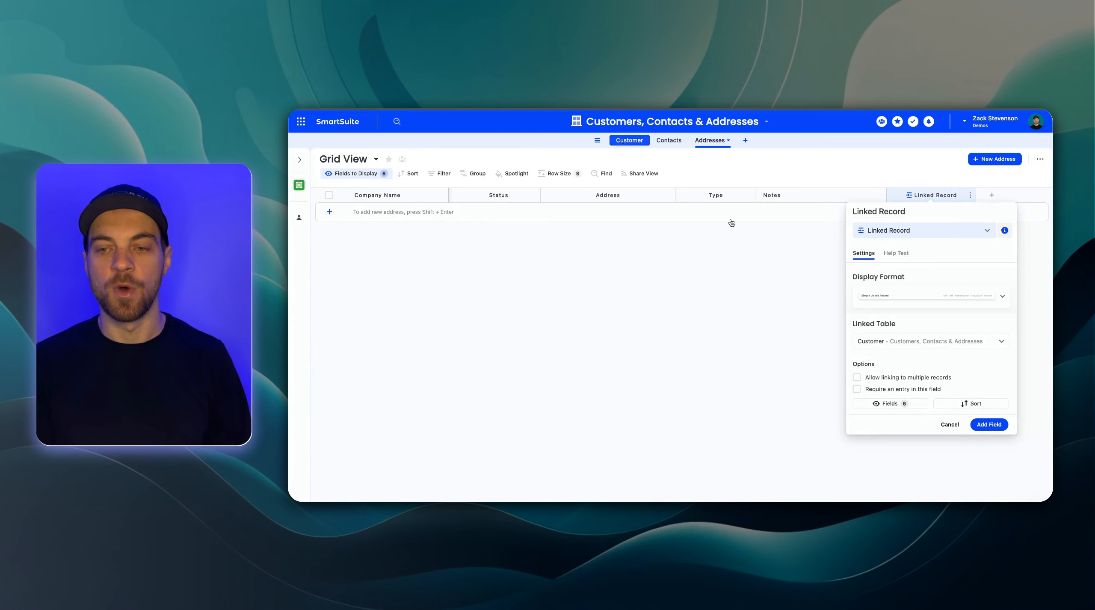
click(989, 425)
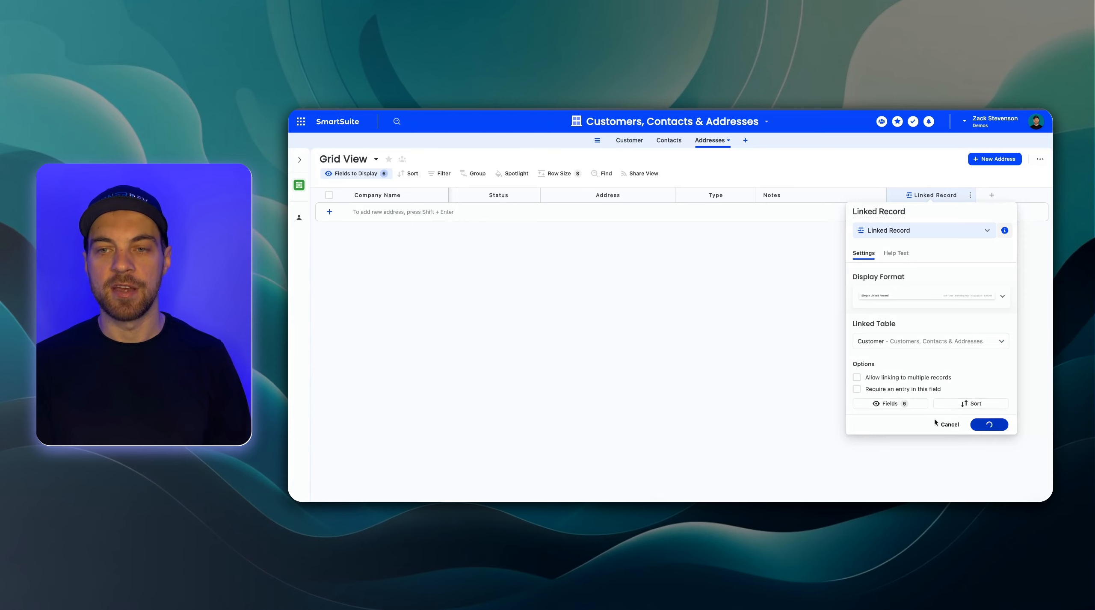
Display the Link to Addresses field in the Customer table's grid and check its linking options without changing them
click(625, 141)
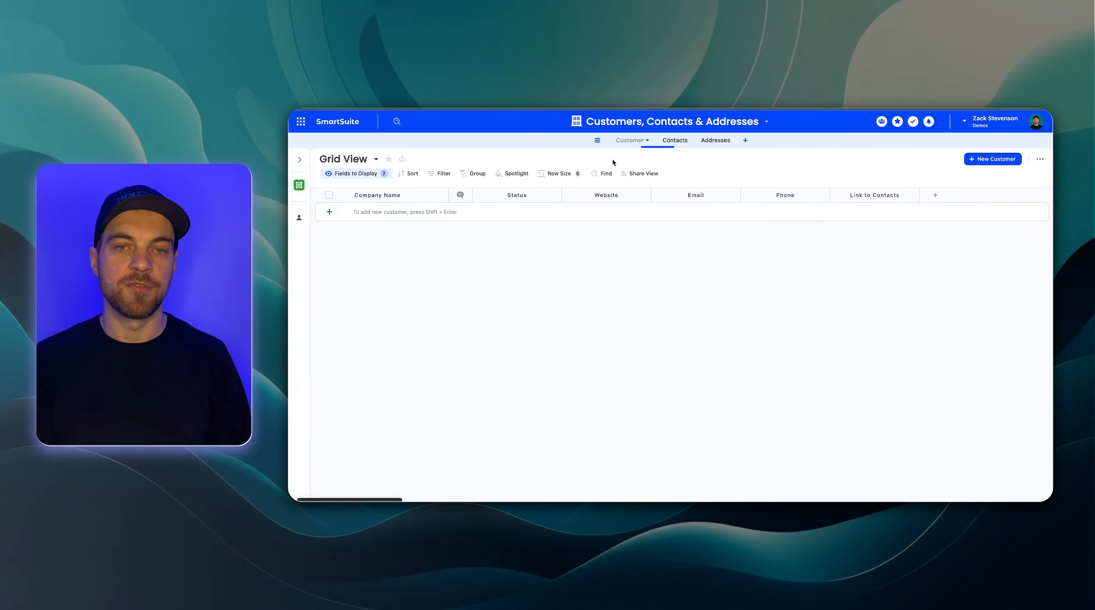
click(357, 173)
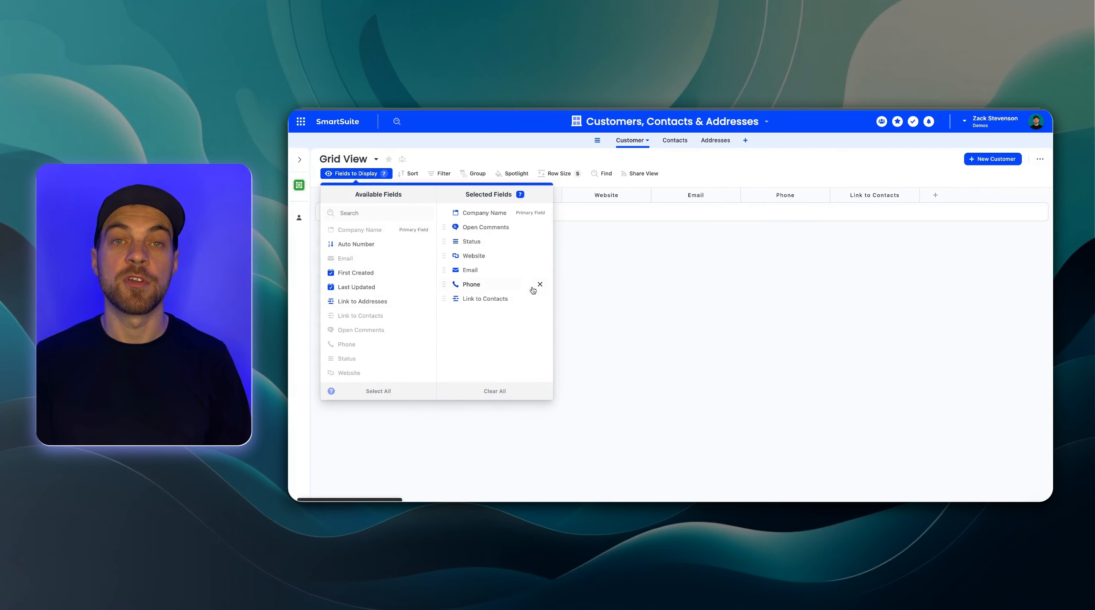
click(363, 302)
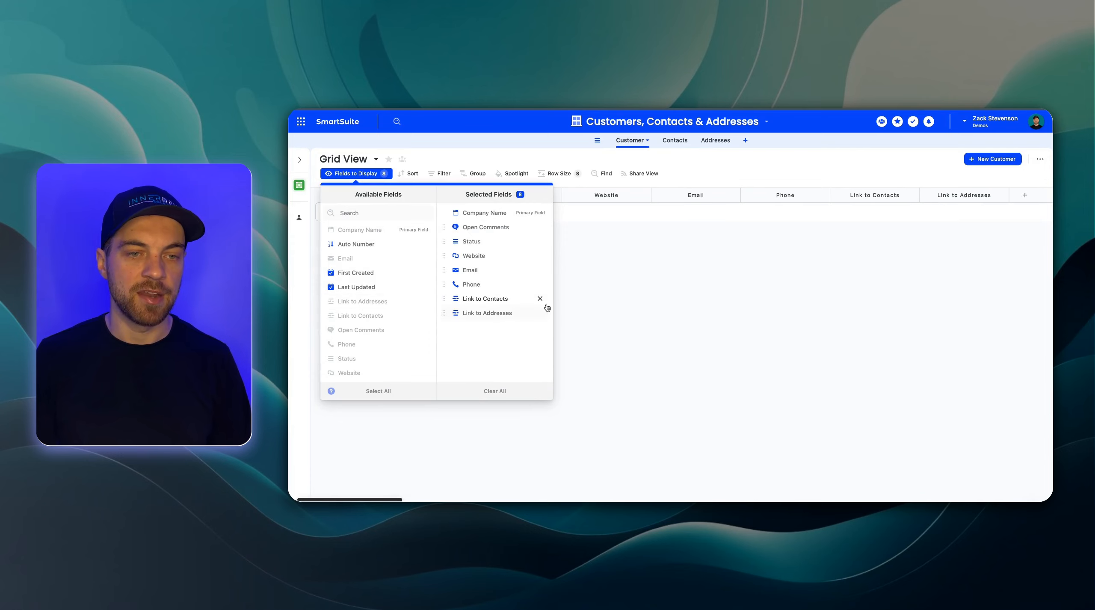
click(730, 283)
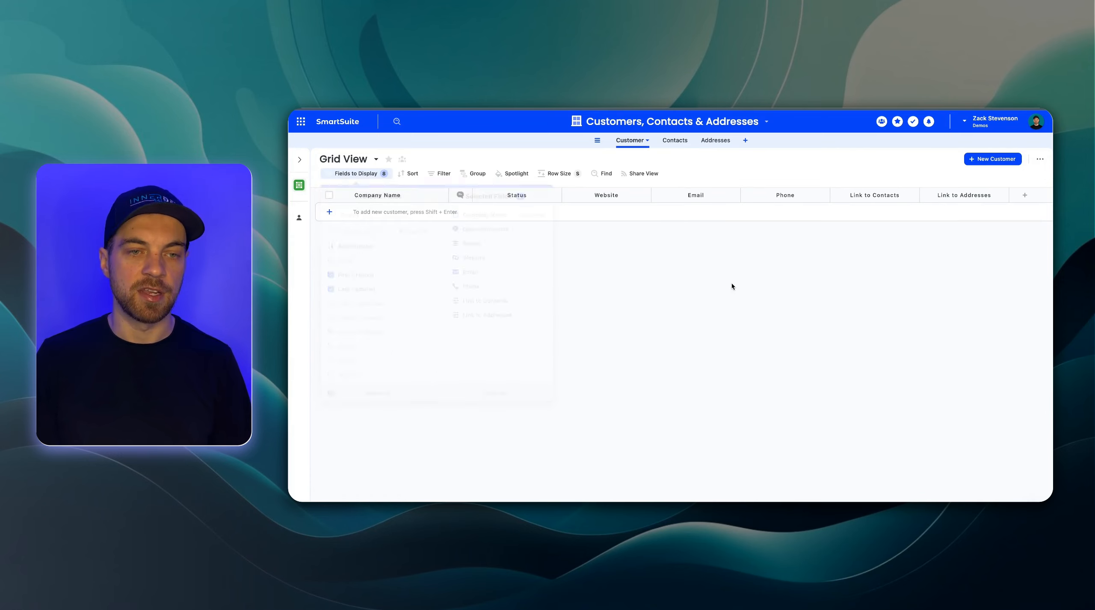
click(941, 195)
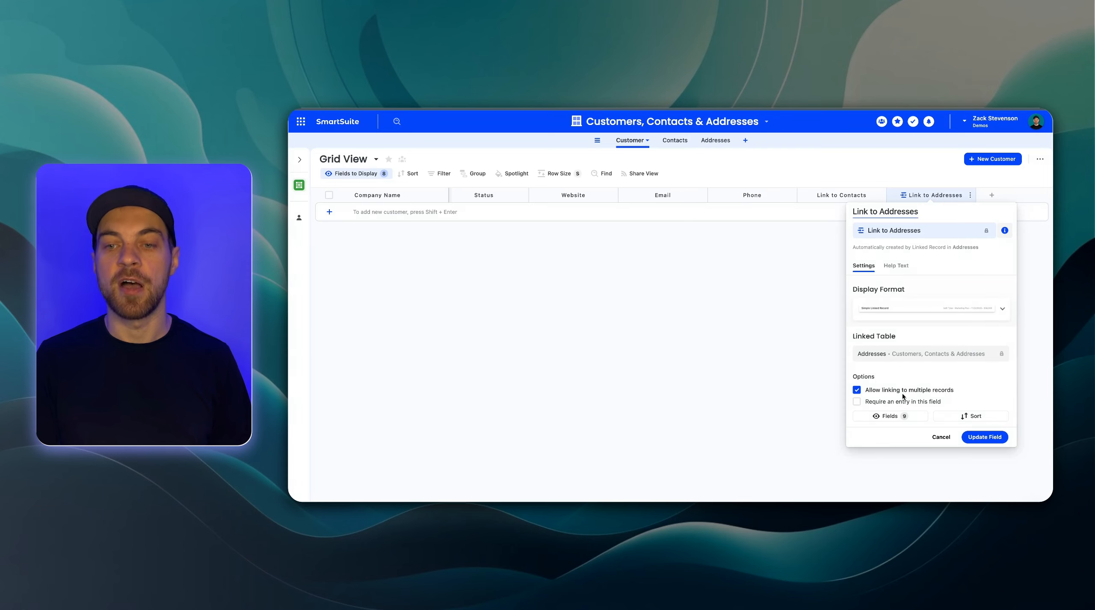
click(942, 437)
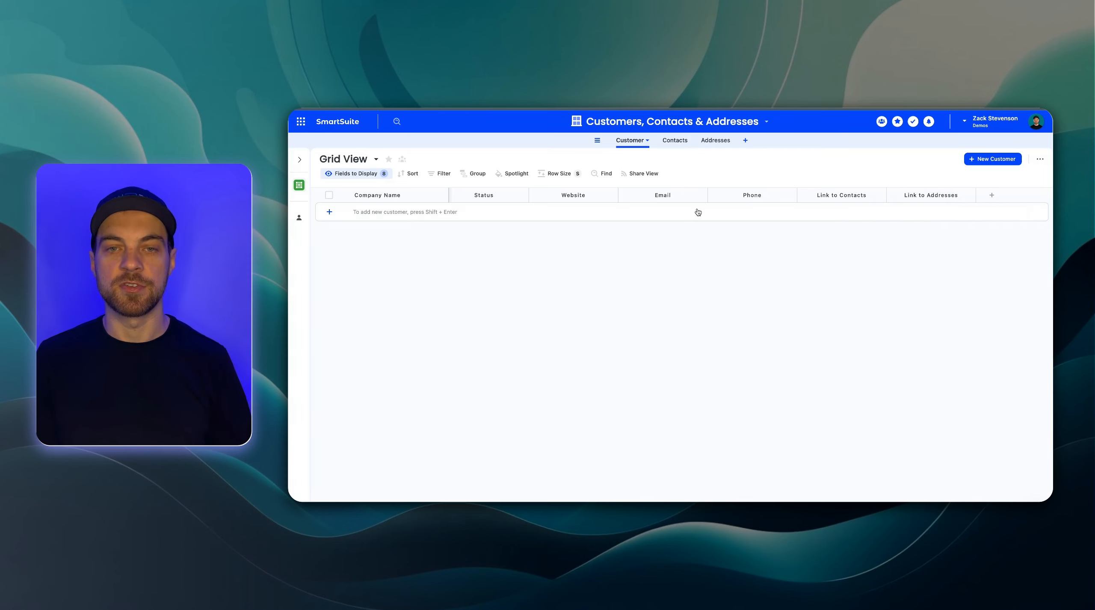
Create a Formula field named Street in the Addresses table
click(710, 140)
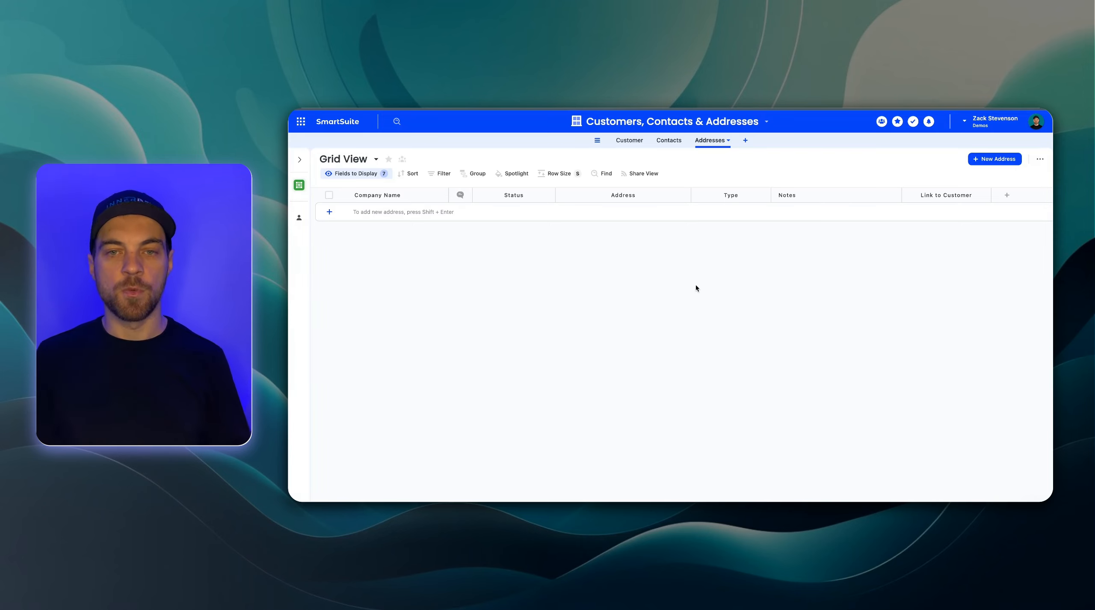
scroll(669, 277, right, 1)
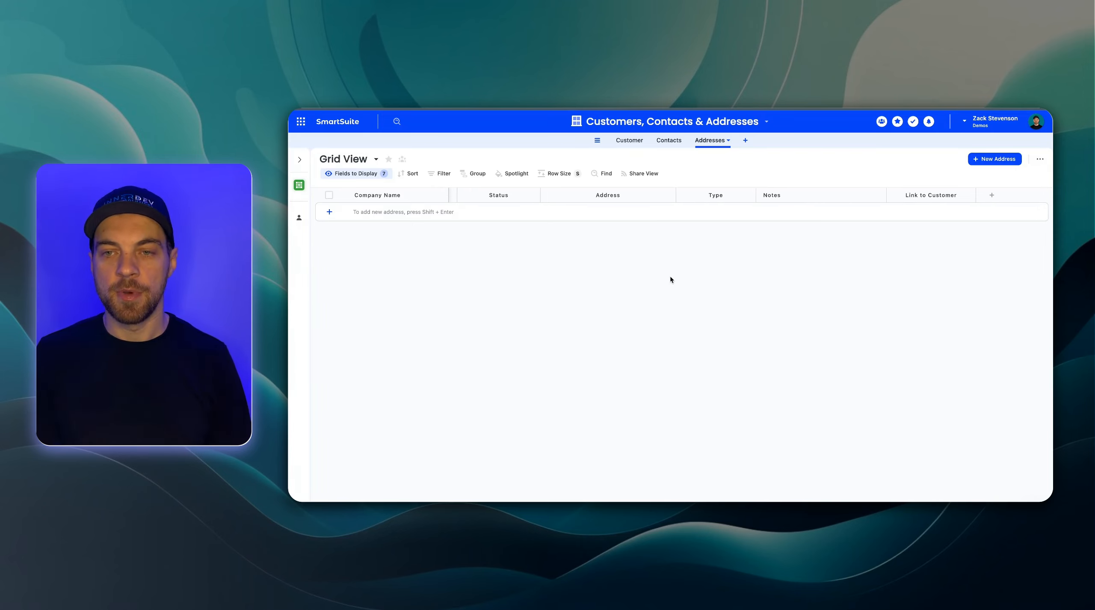
click(991, 196)
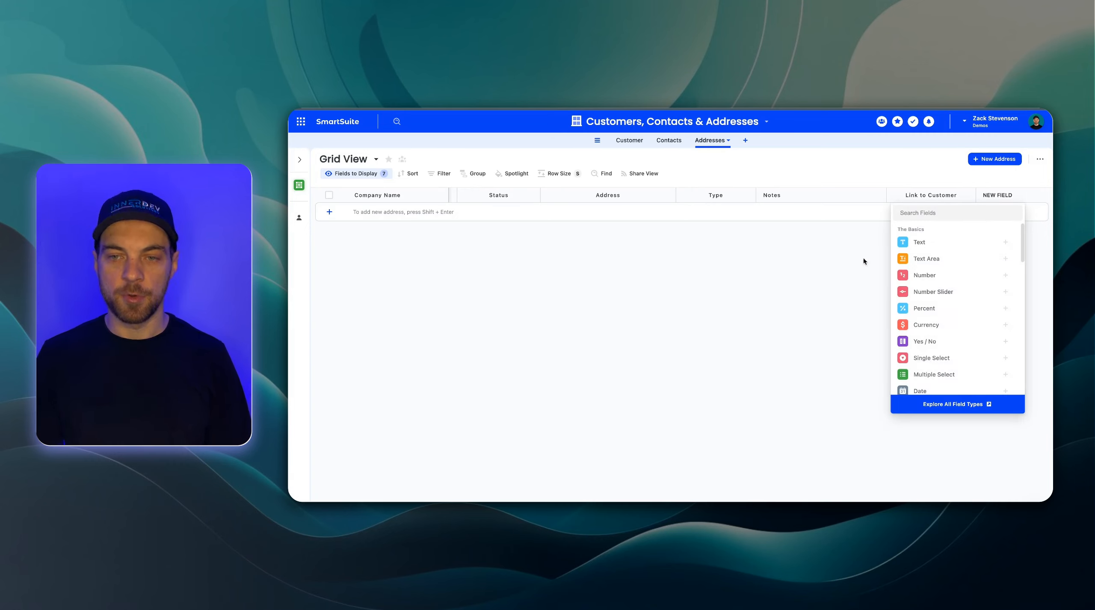
text(form)
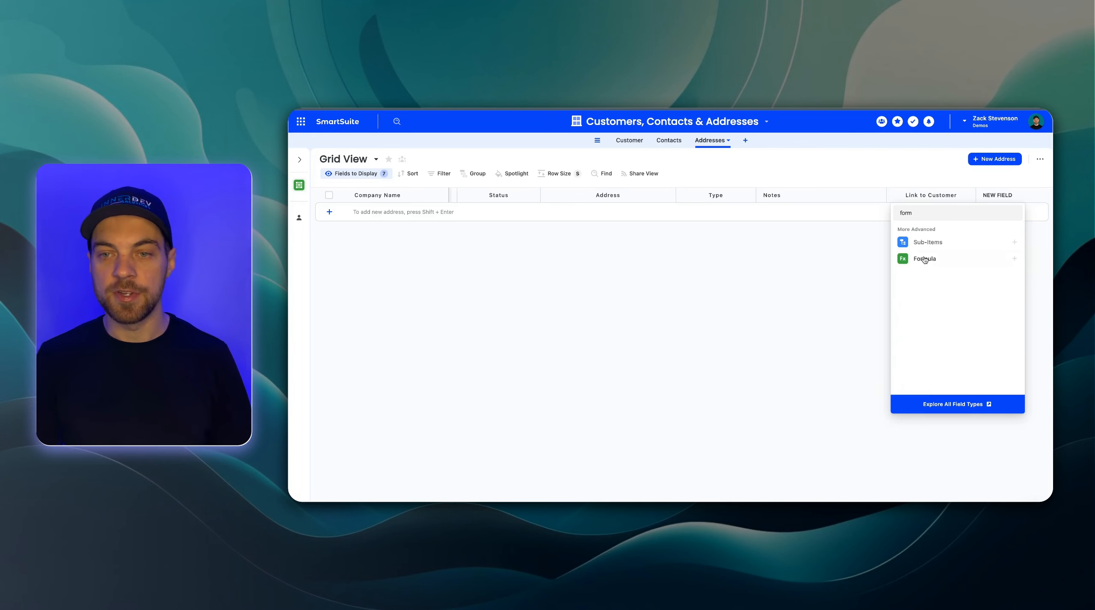
click(924, 259)
double_click(383, 131)
text(Street)
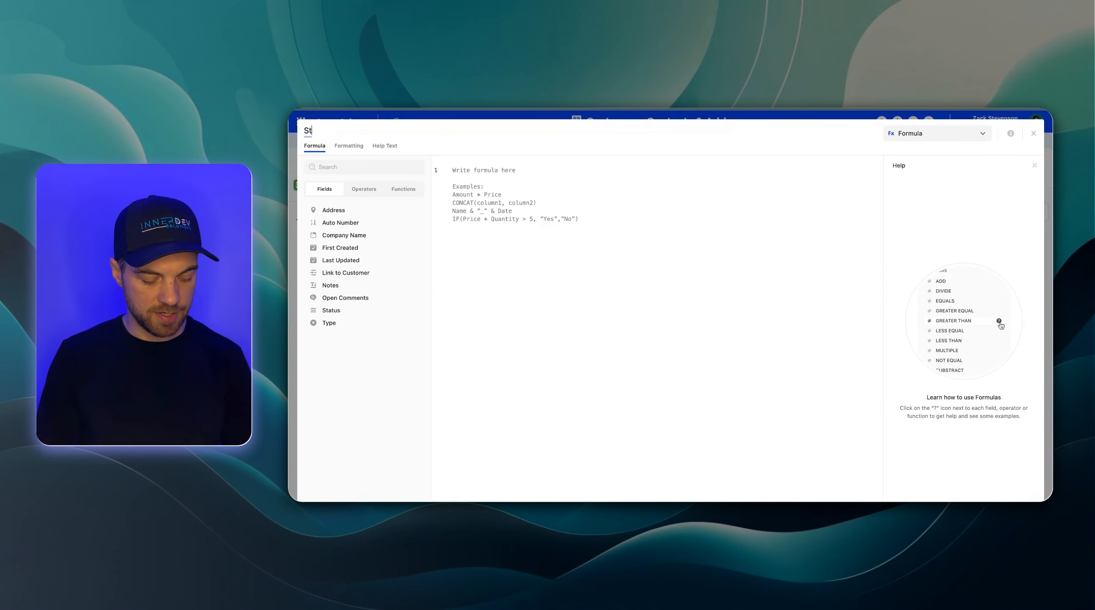
Write the Street formula so it returns the Street component of the Address field
click(582, 202)
text(add)
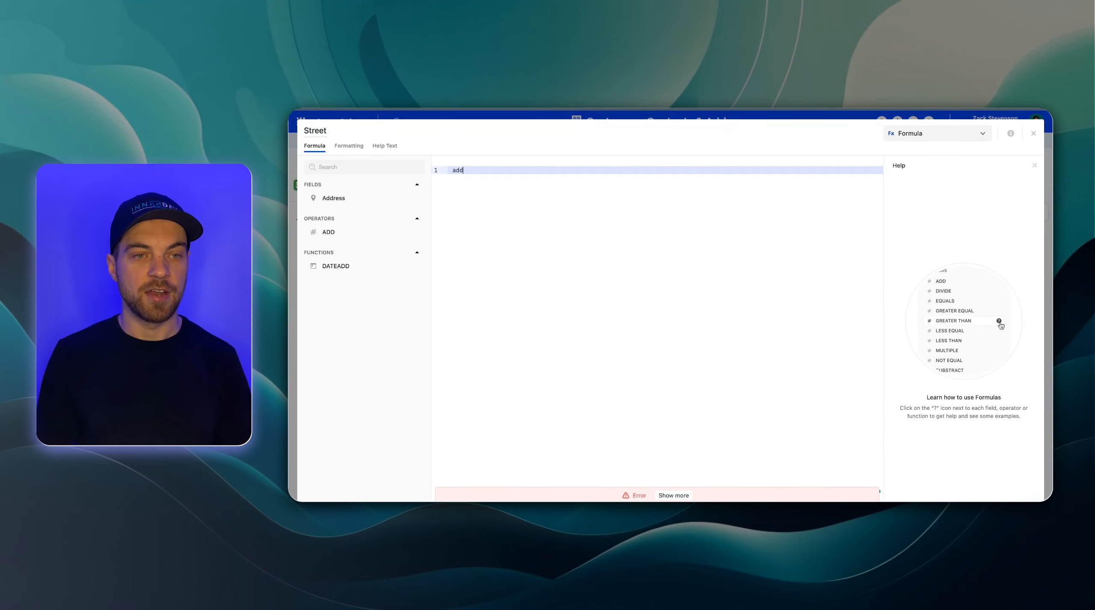
click(329, 200)
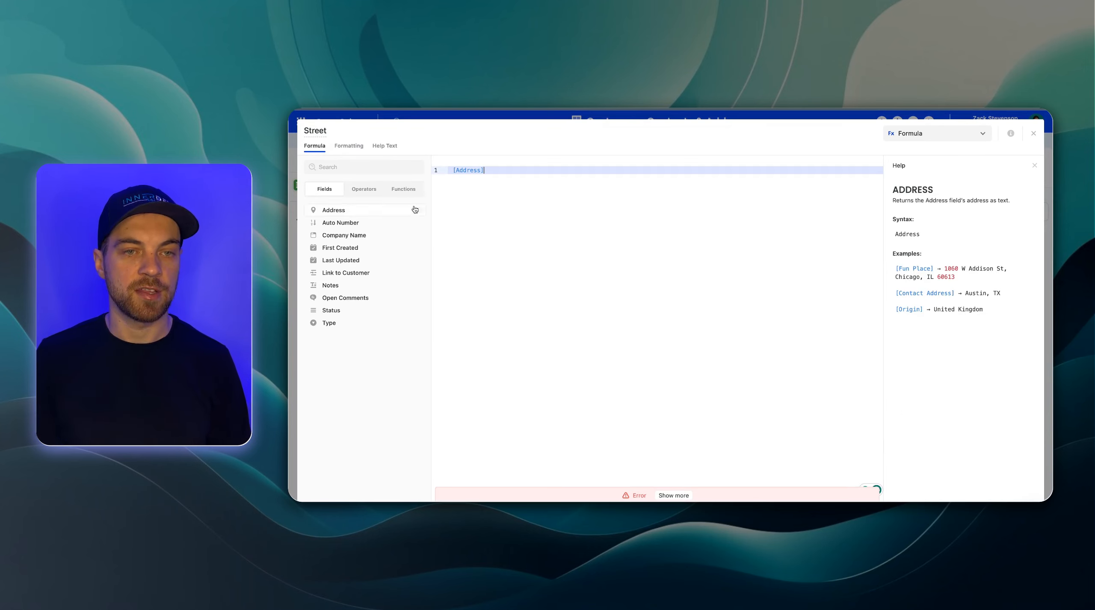
text(.)
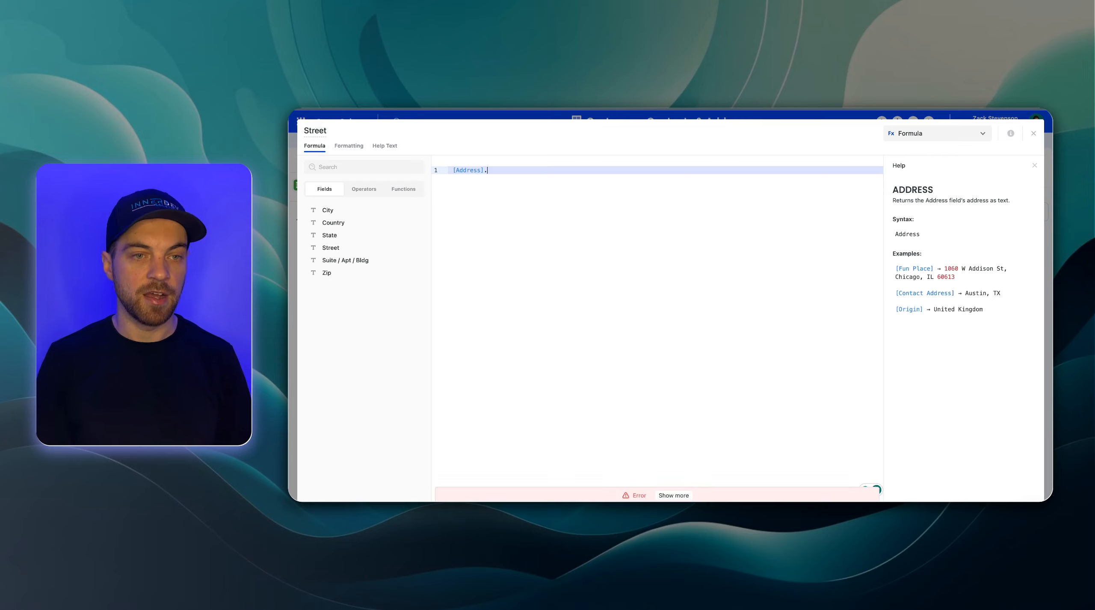
click(355, 249)
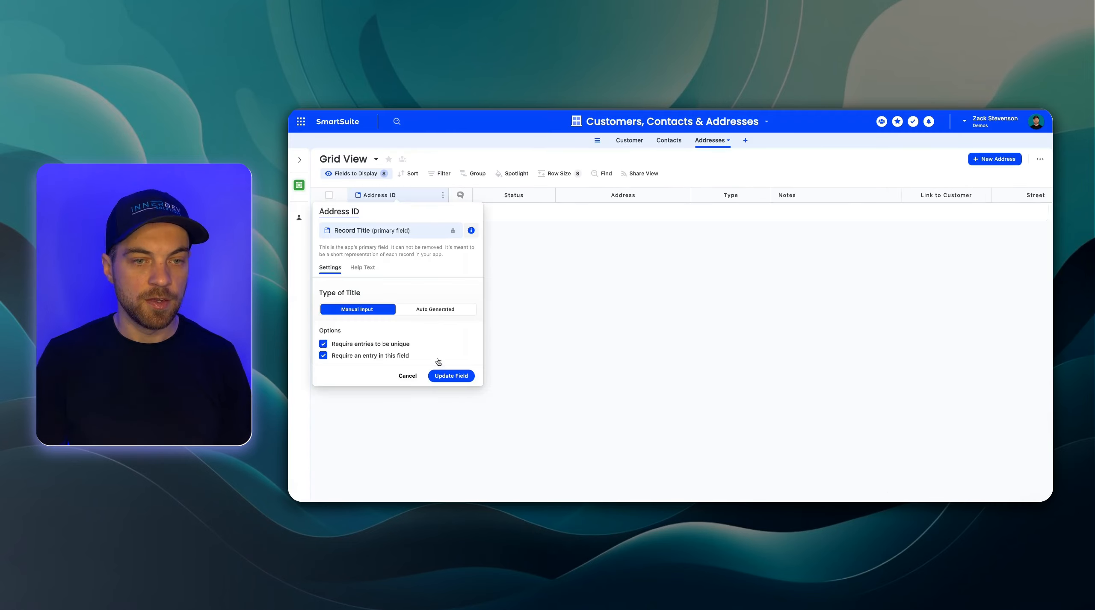
Make the Address ID title auto-generated from Type, Street and Link to Customer, separated by hyphens, and save the field
click(442, 315)
click(697, 357)
click(463, 352)
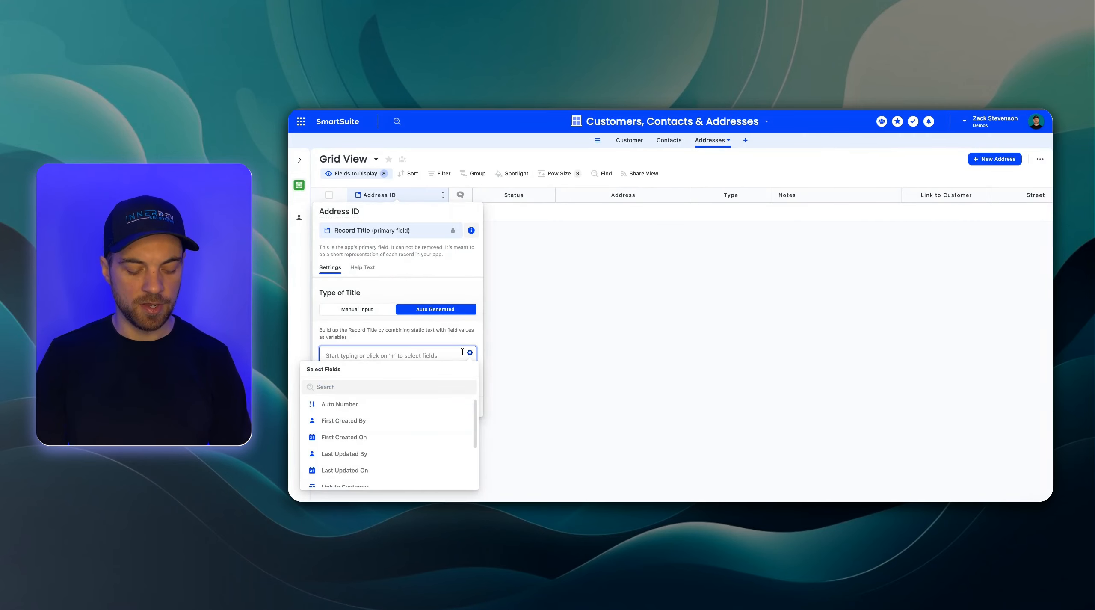
text(ty)
click(347, 407)
text(-)
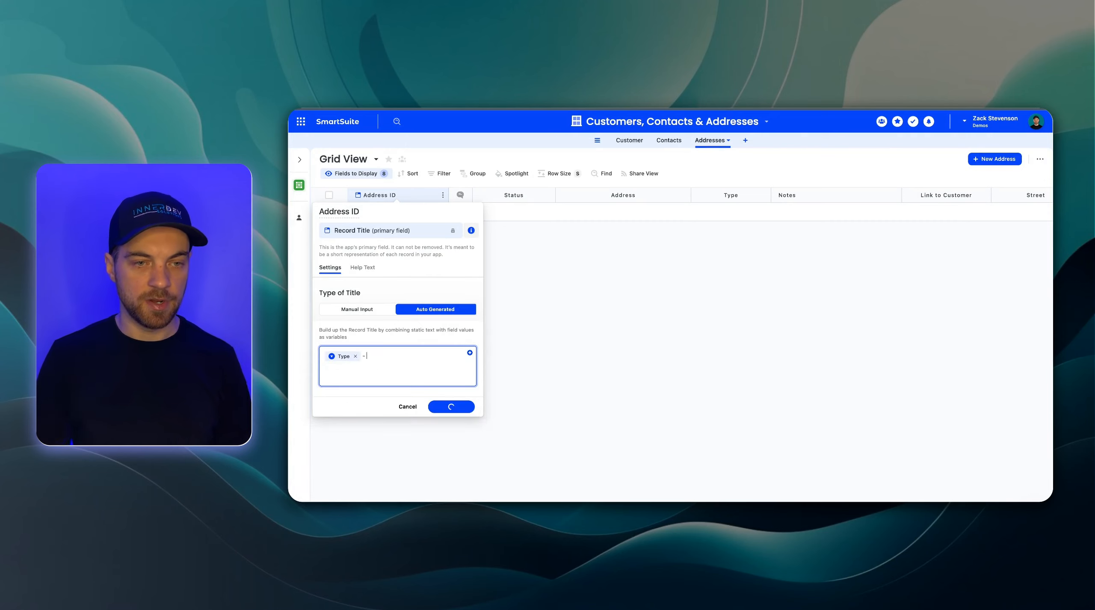
click(471, 354)
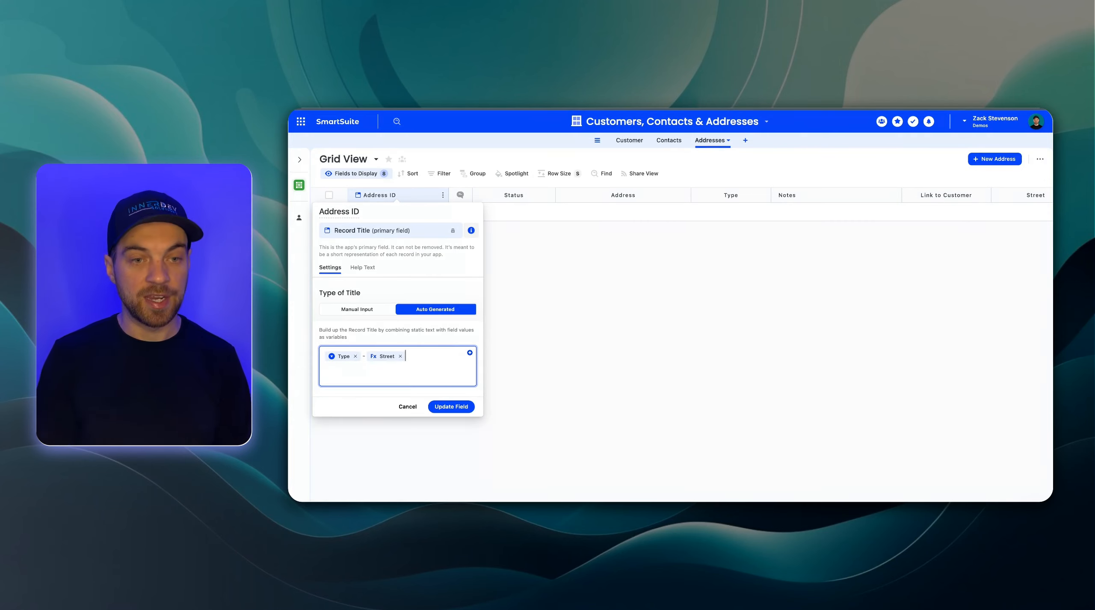
text(-)
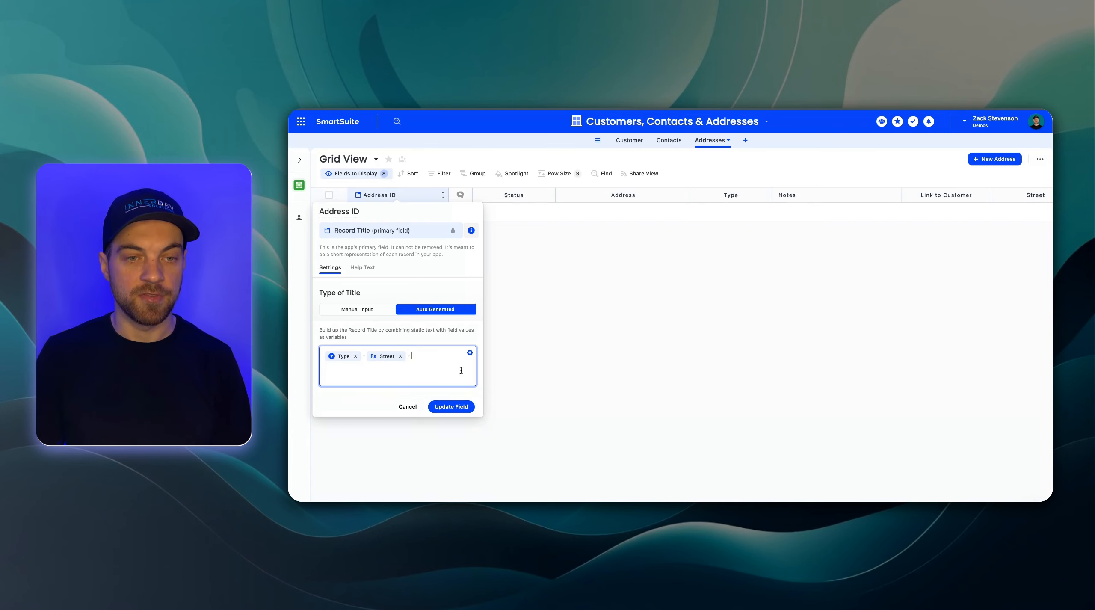
click(470, 353)
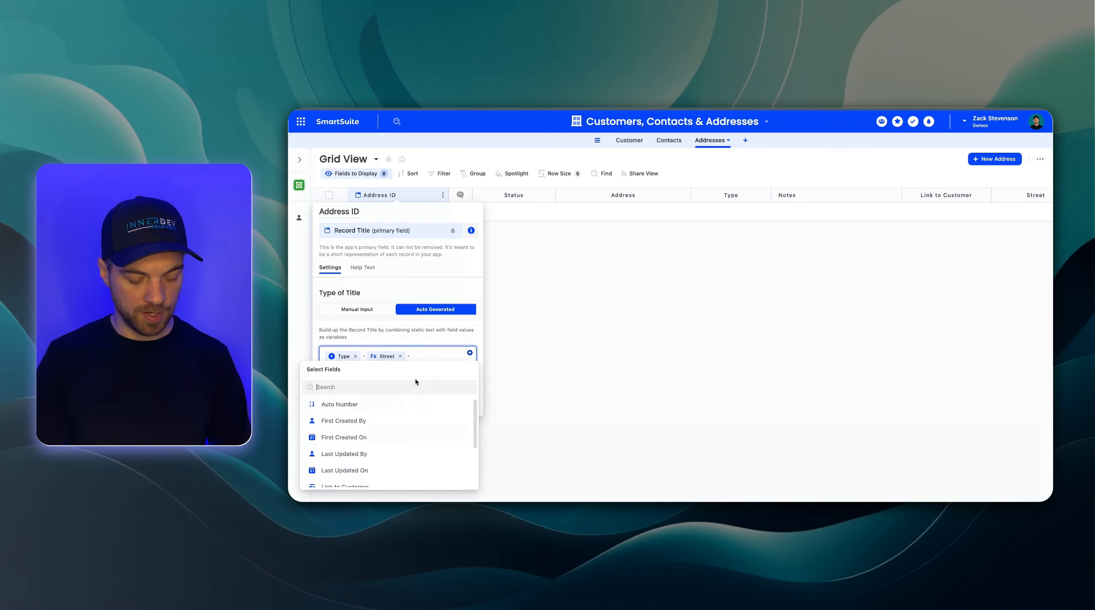
text(cust)
click(367, 406)
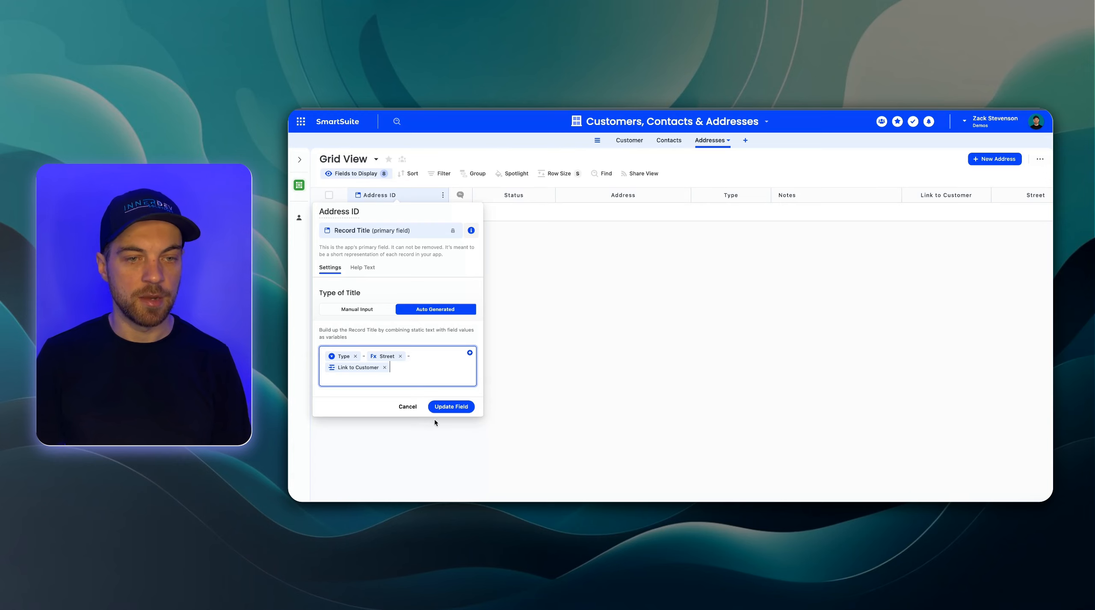
click(447, 407)
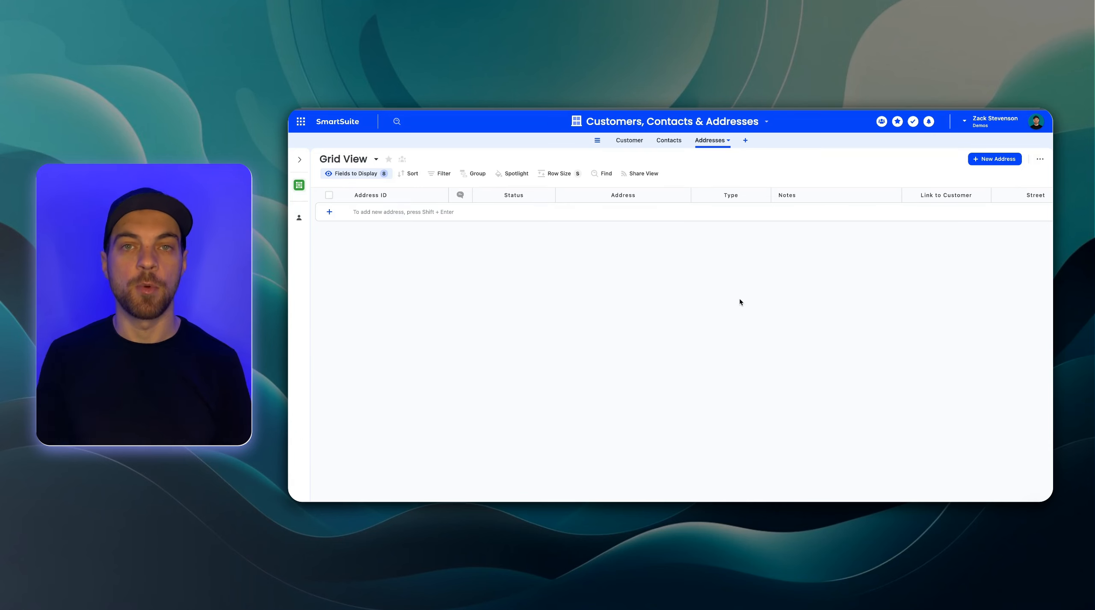
click(629, 140)
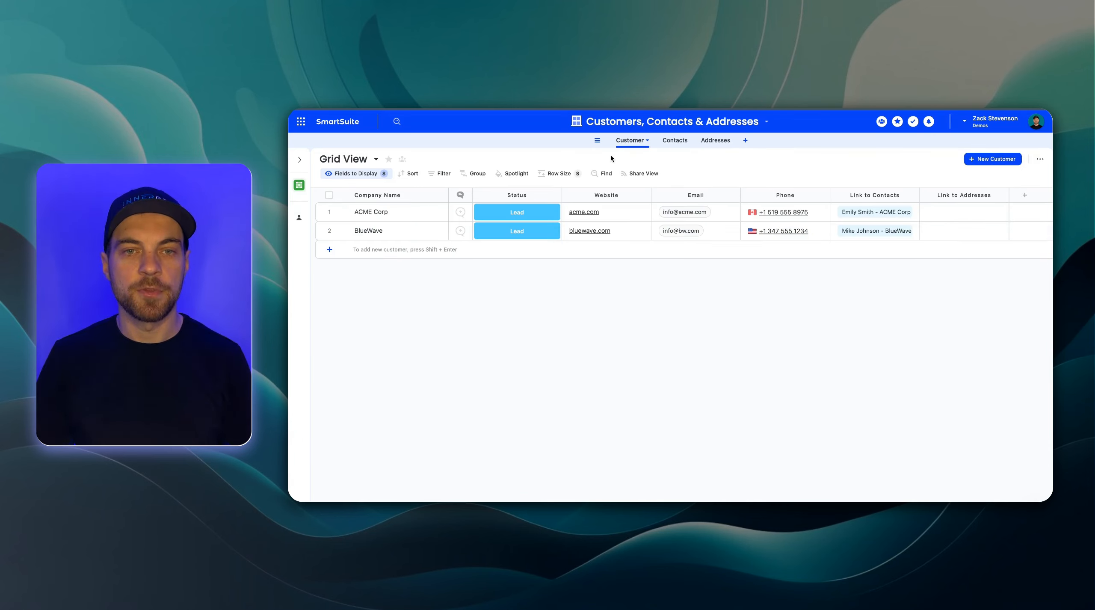
click(672, 141)
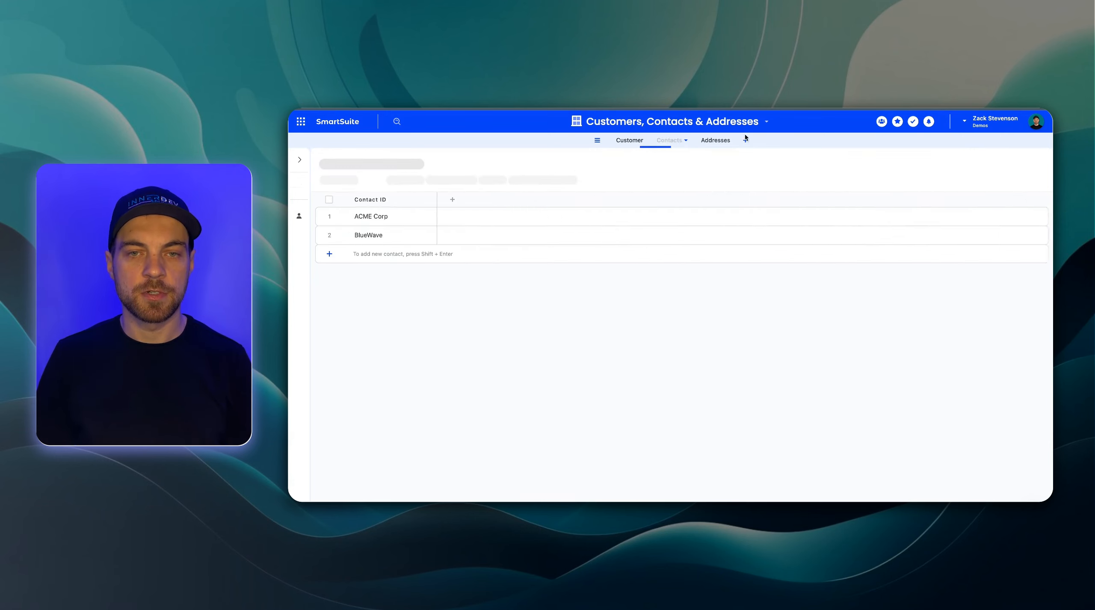
click(699, 144)
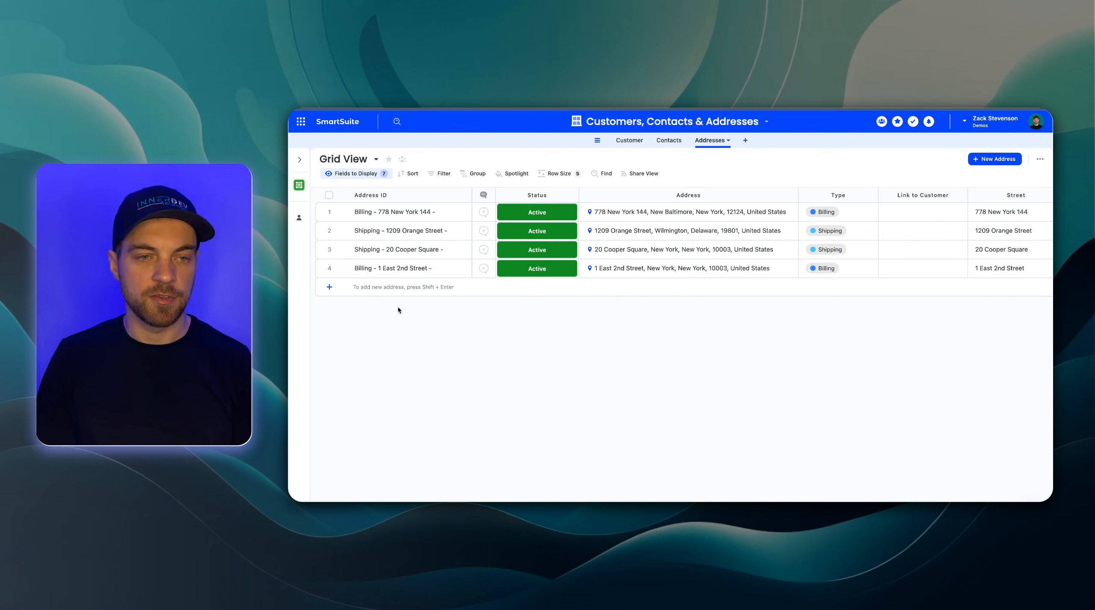
Add a record to the Addresses table, fill its Address field with a suggested postal address, and view its location on the map
click(331, 292)
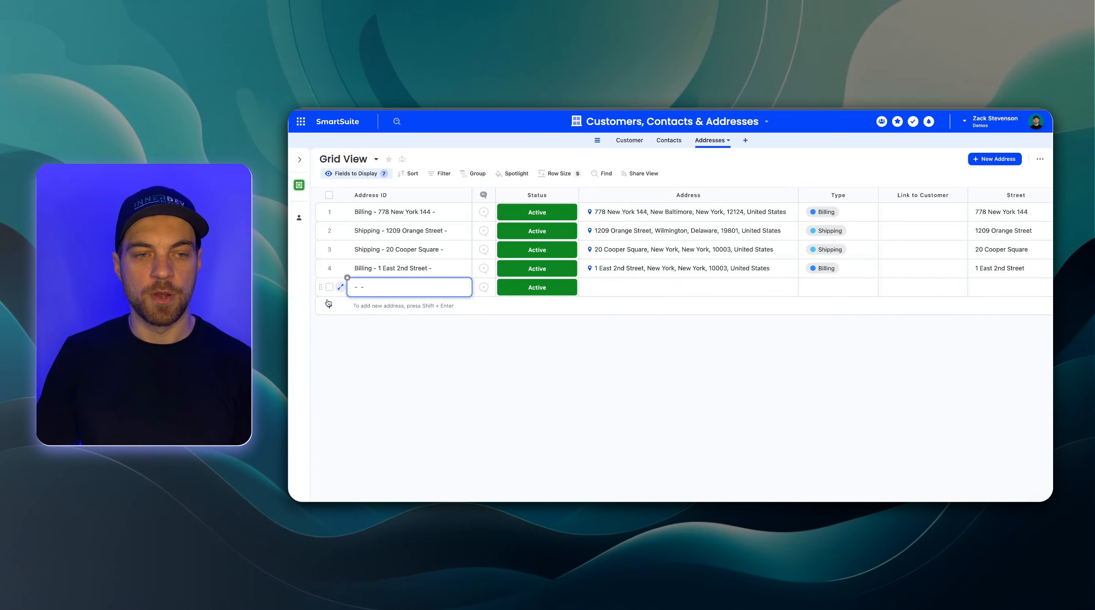
click(598, 289)
text(800)
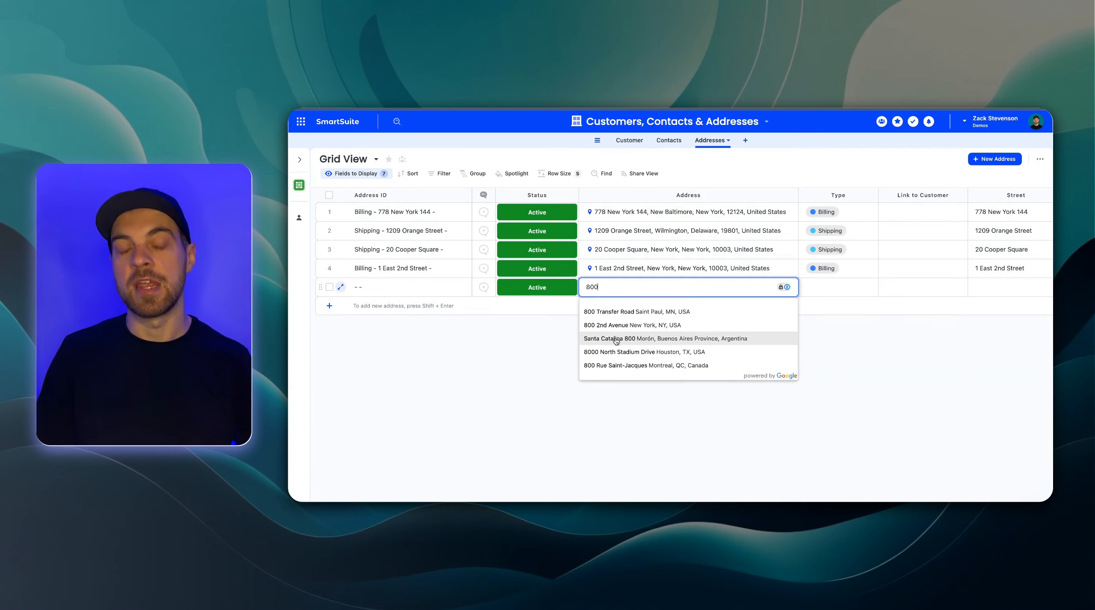
click(604, 315)
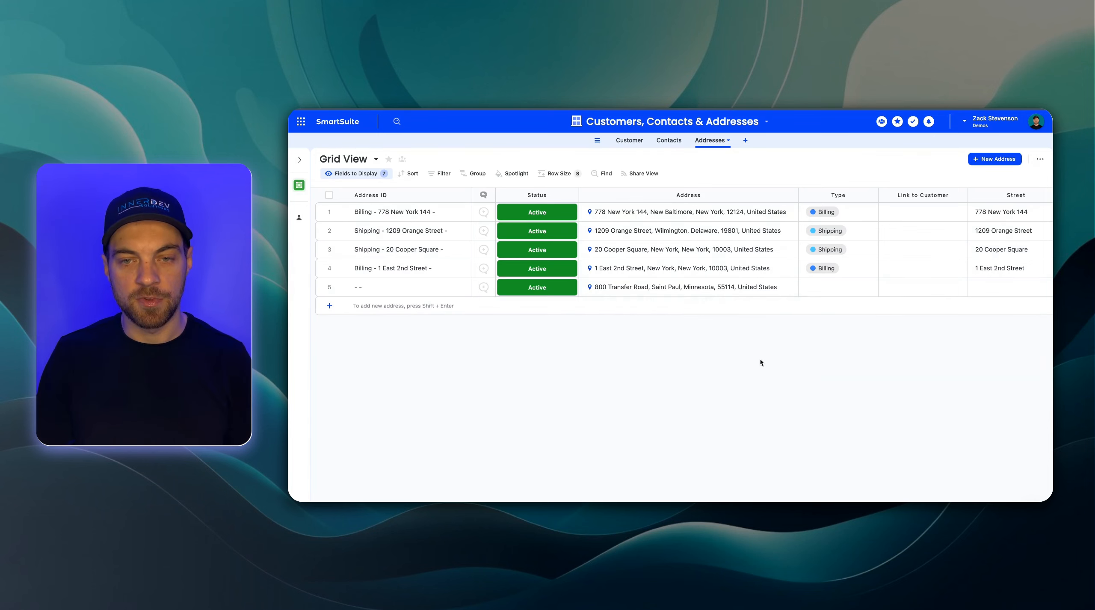
click(590, 289)
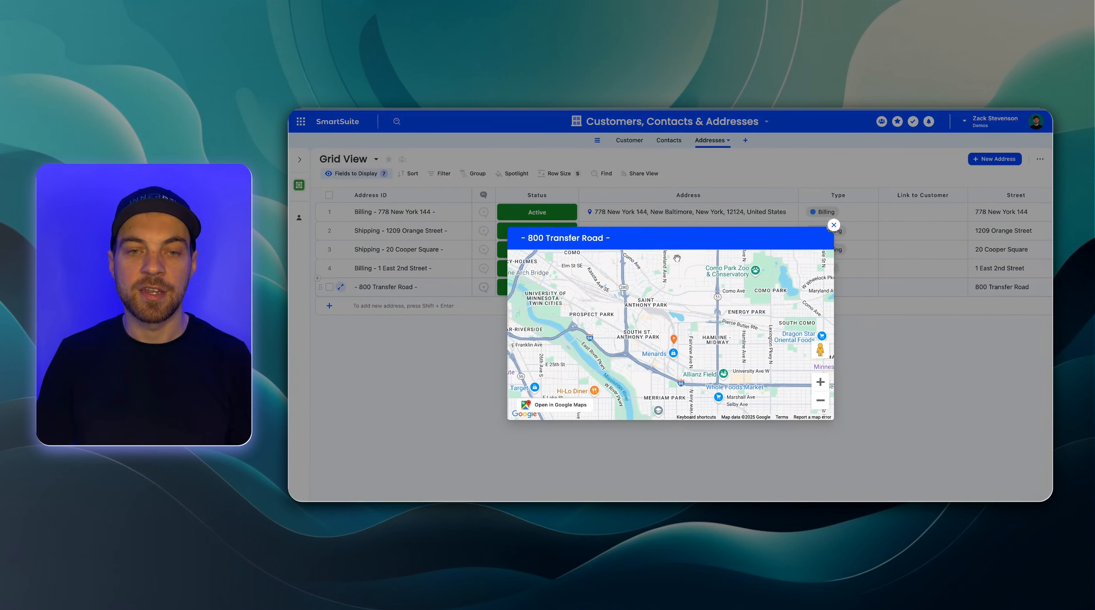
click(835, 226)
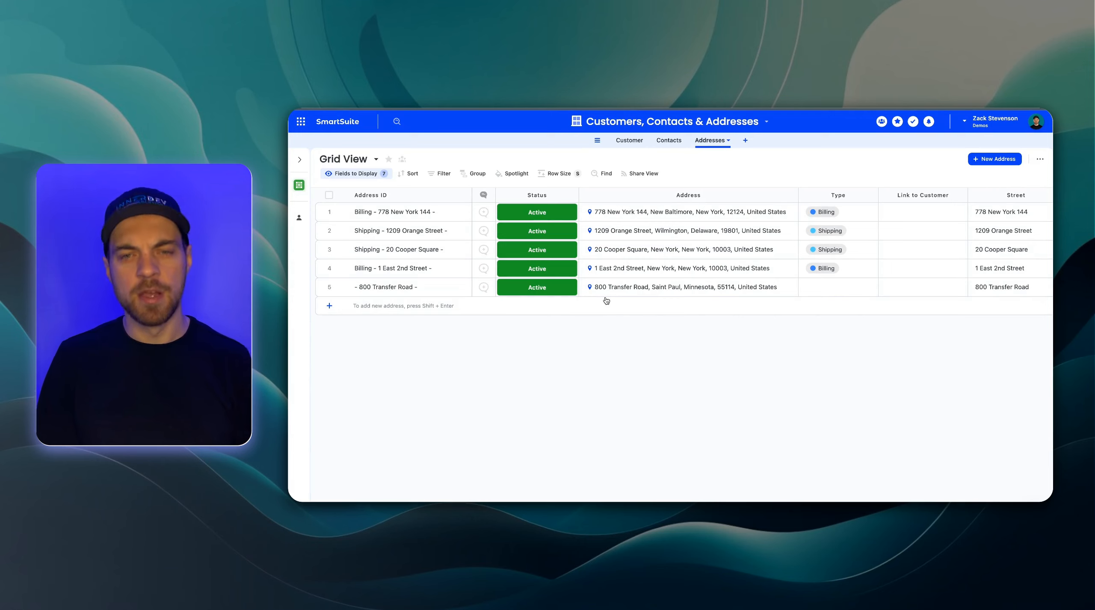
click(597, 290)
click(779, 364)
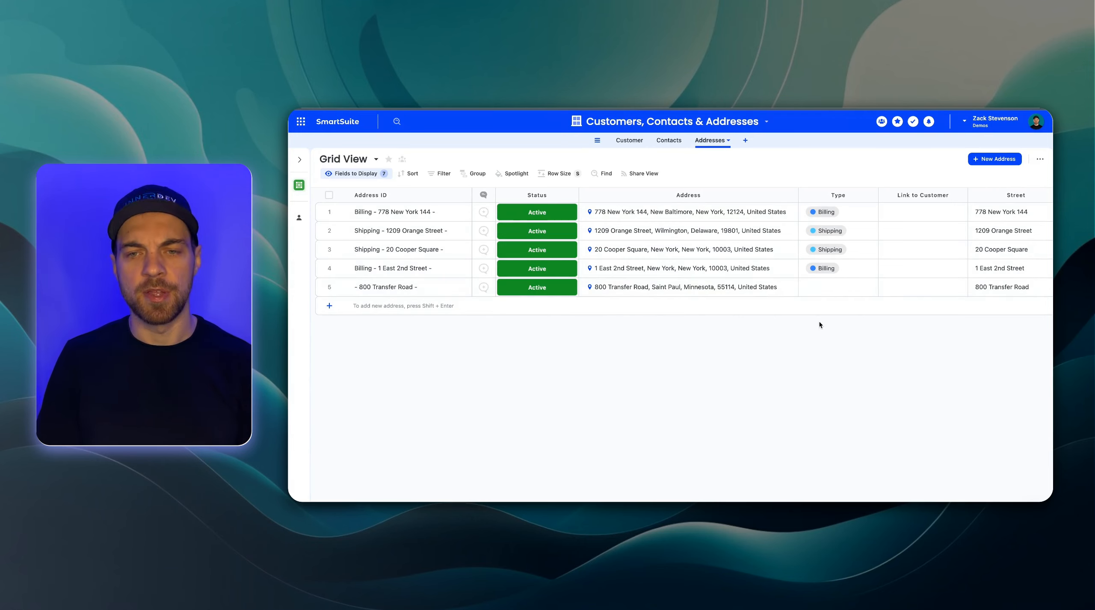
Set the Type of the newly added fifth address record to Shipping
click(860, 290)
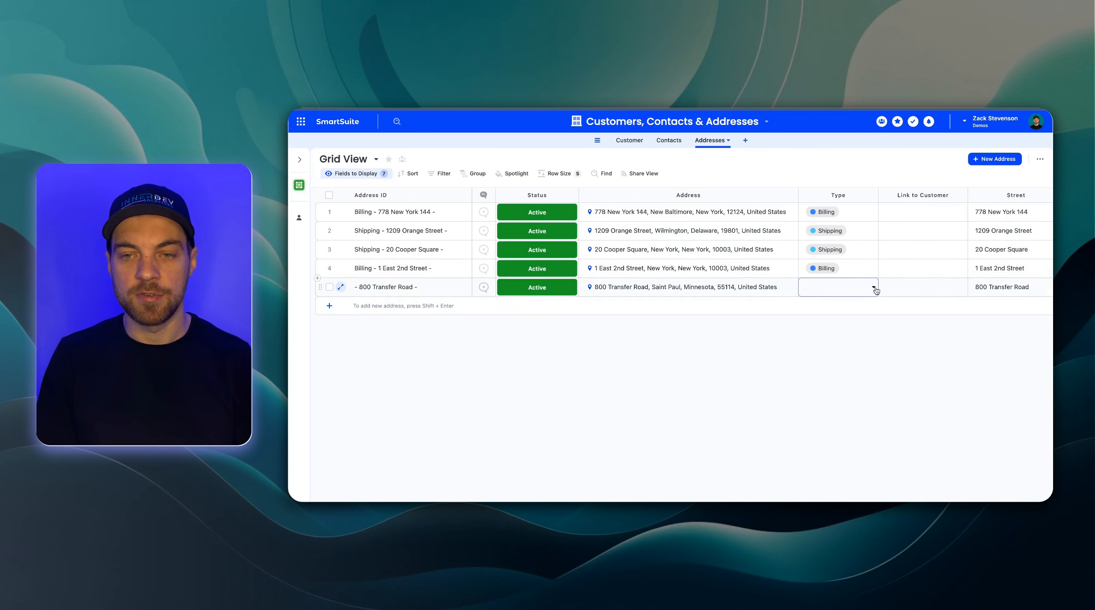
click(874, 289)
click(826, 343)
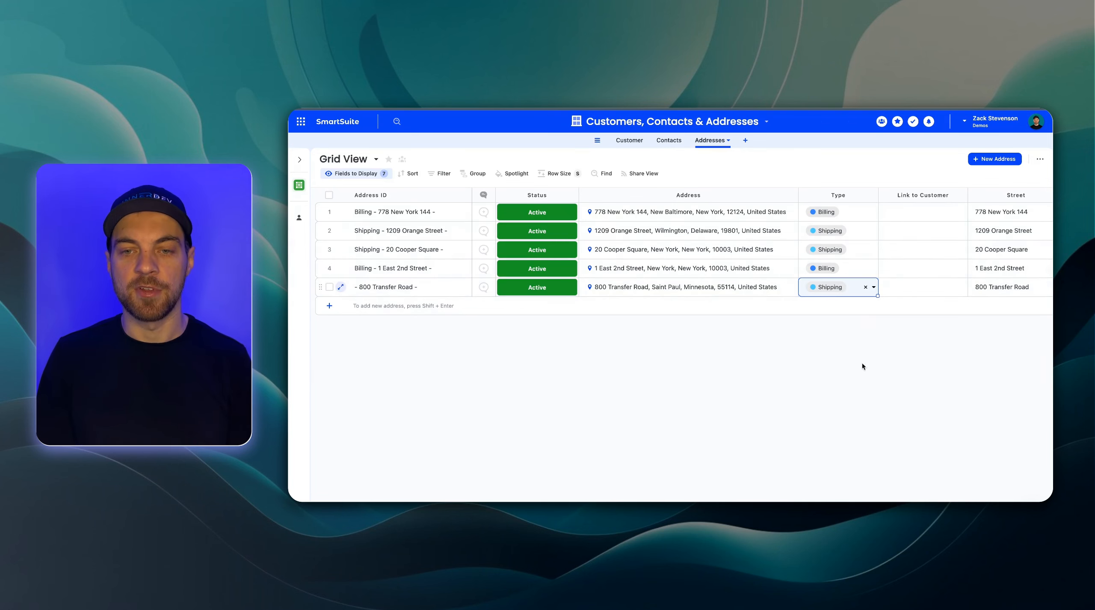
click(840, 371)
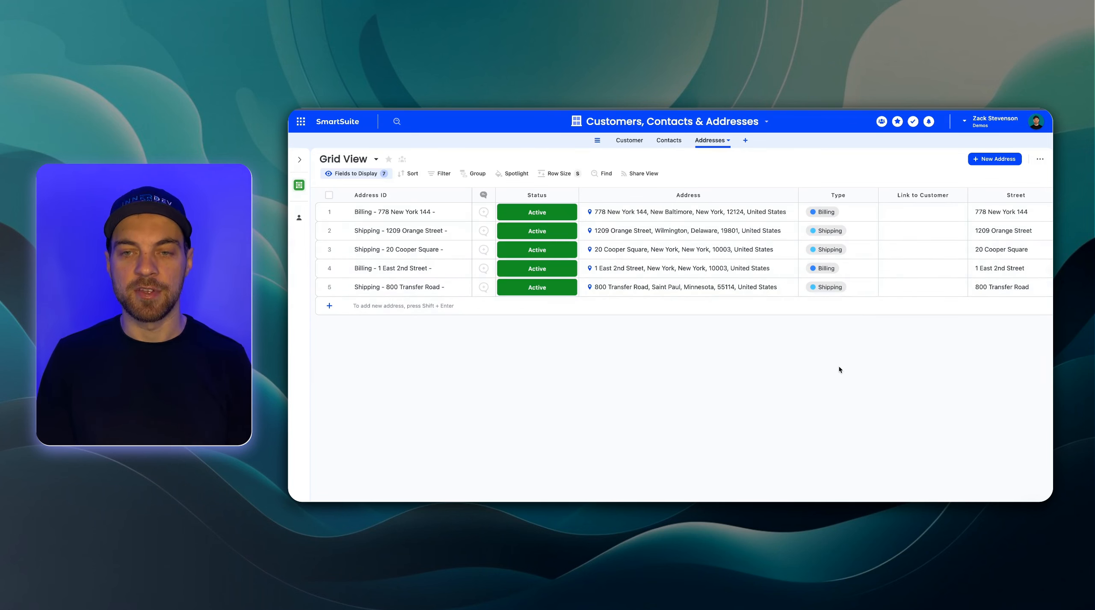
Link the first address record to the customer ACME Corp and fill that link down to the second and third records
click(887, 212)
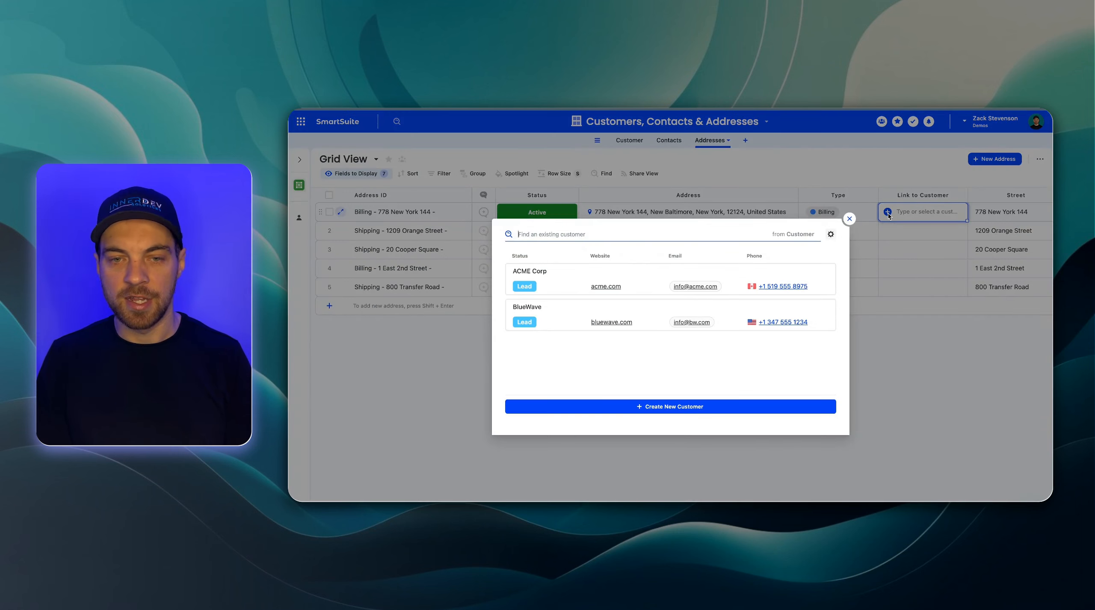
click(655, 284)
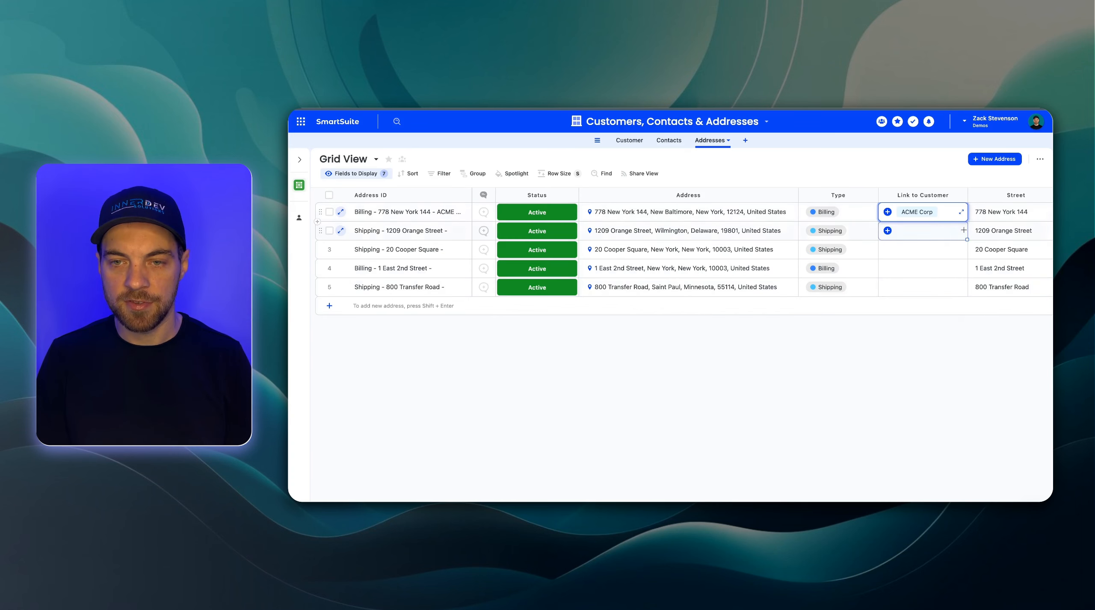
drag(964, 230, 963, 252)
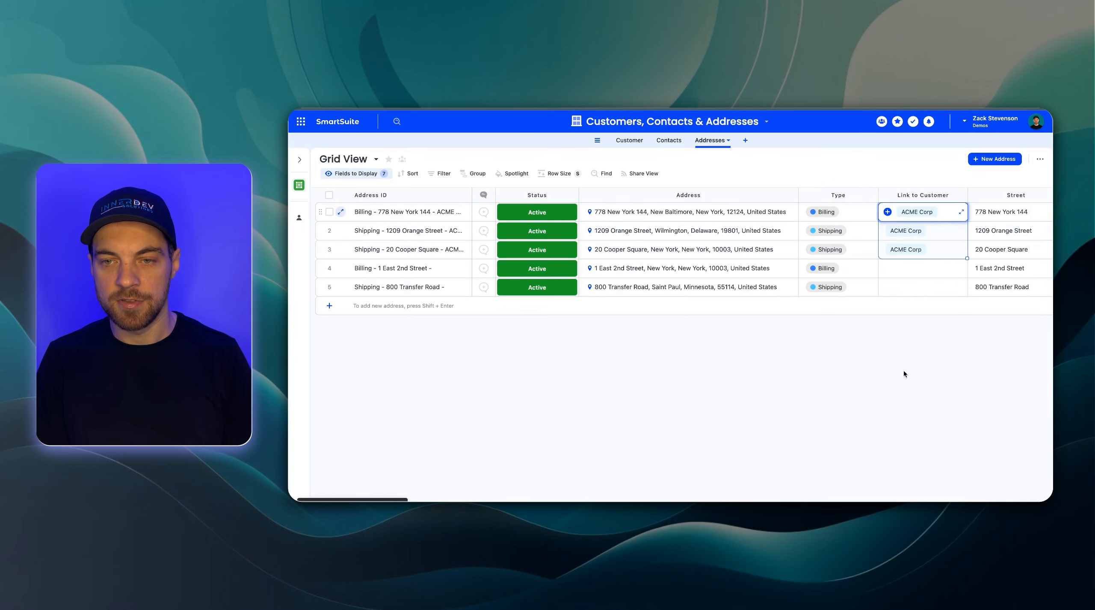
Link the fourth address record to the customer BlueWave and fill that link down to the fifth record
click(891, 273)
click(888, 269)
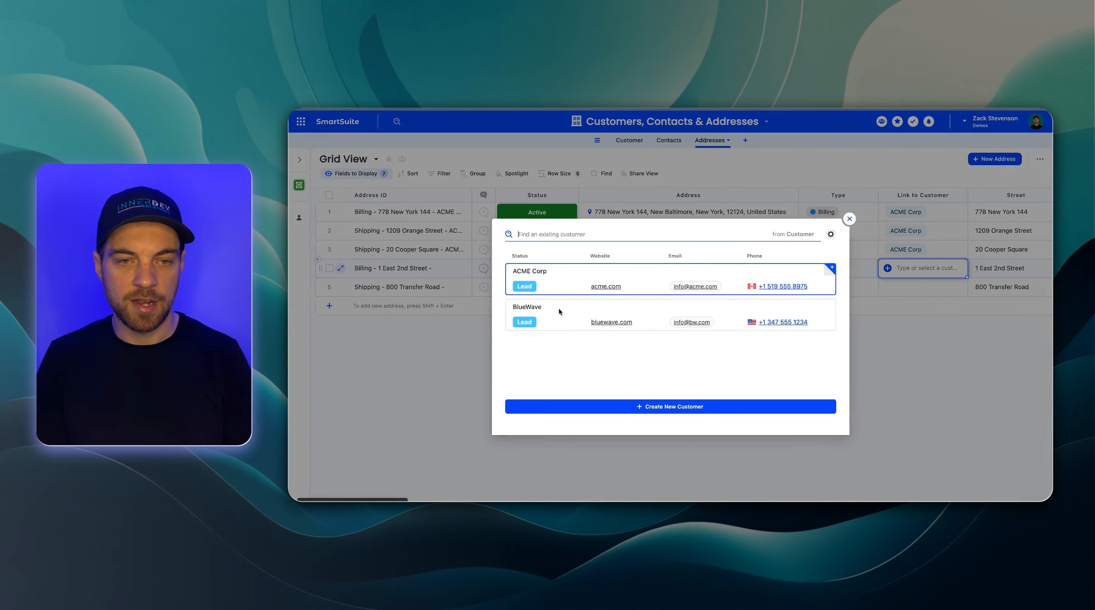
click(559, 311)
drag(964, 275, 965, 285)
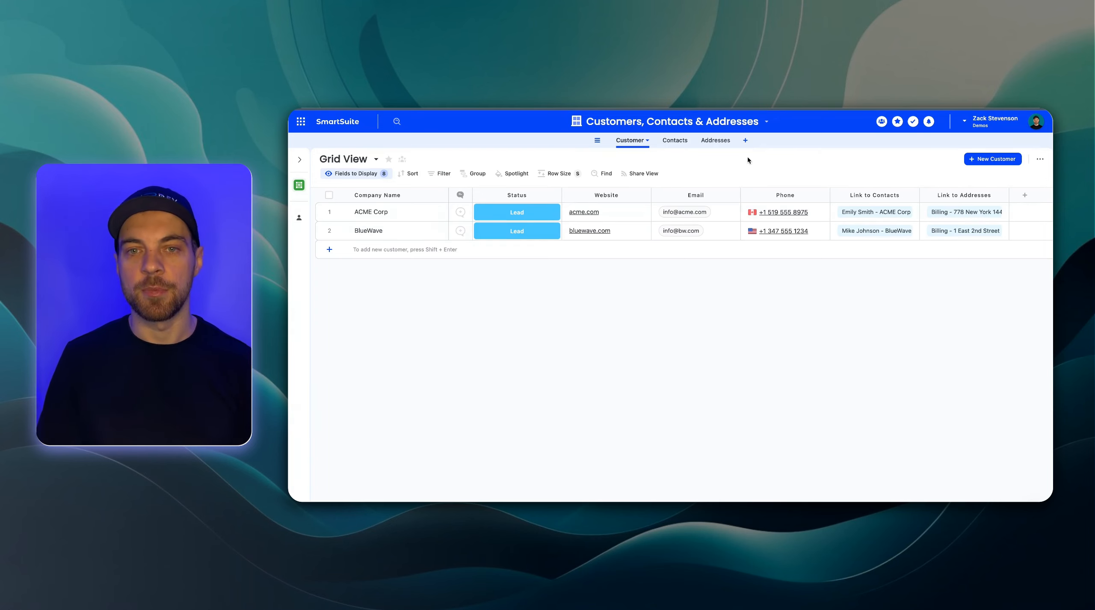
Add a new table to the solution and name it Purchase Order
click(745, 140)
click(758, 164)
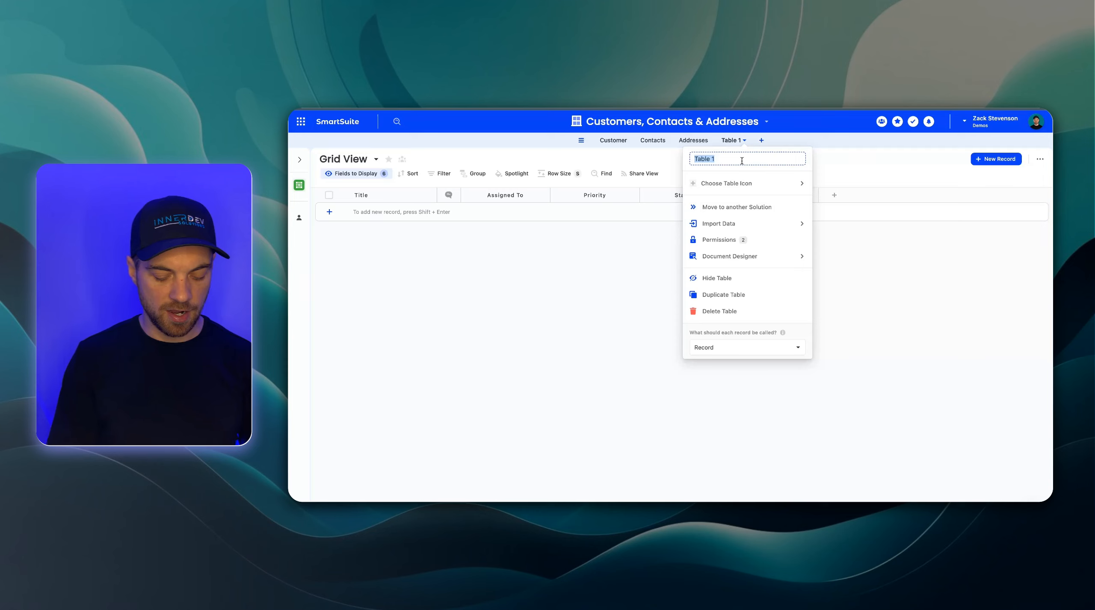
text(Purchase Orde)
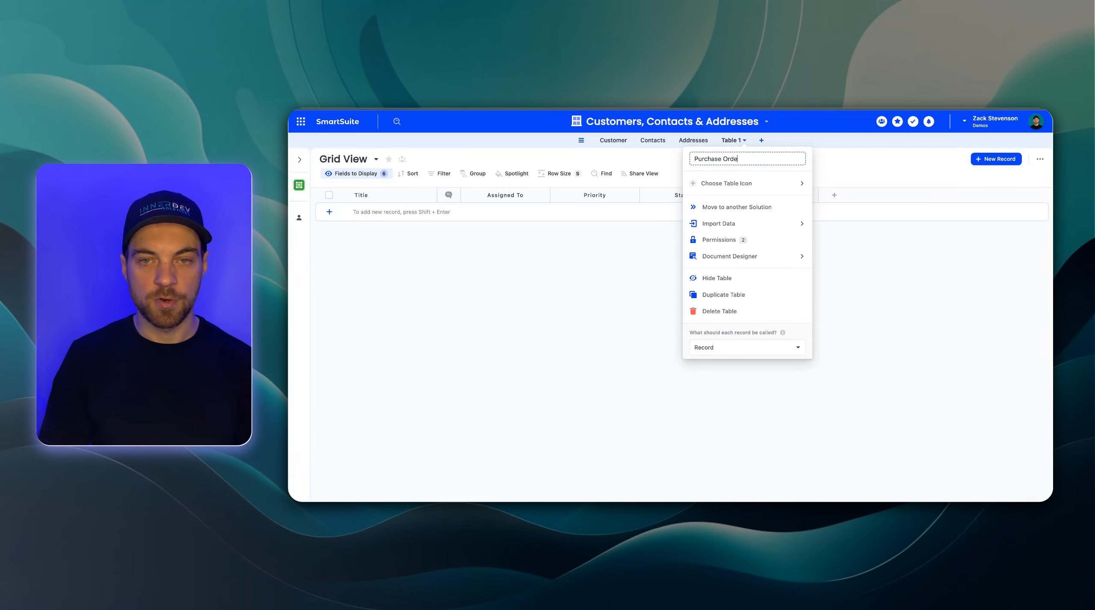
text(r)
key(Return)
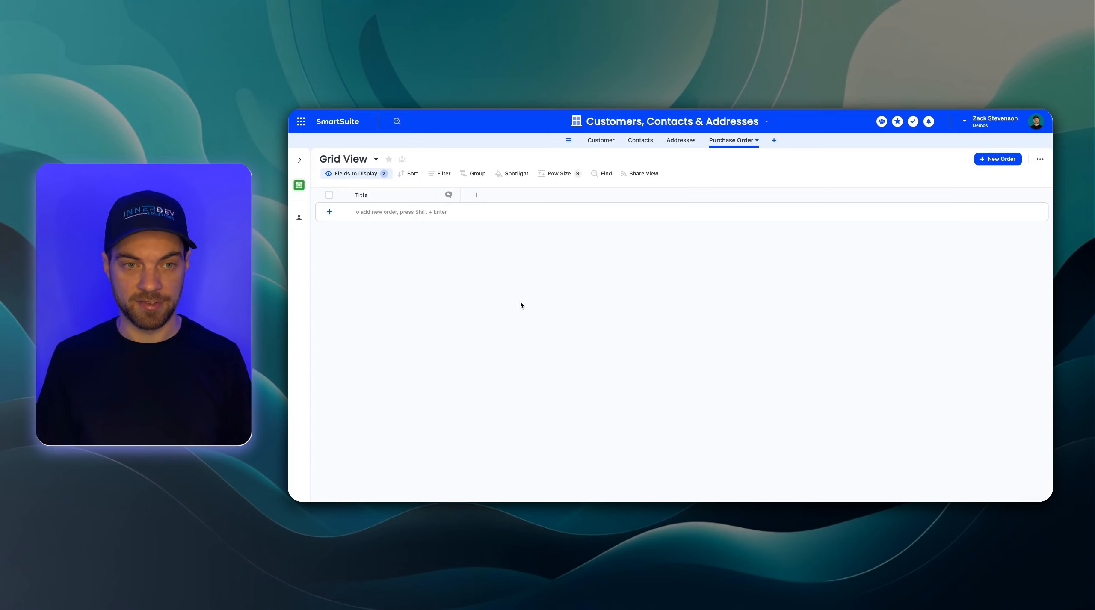
Add a single-line Text field named Order # to the Purchase Order table
click(476, 195)
click(494, 244)
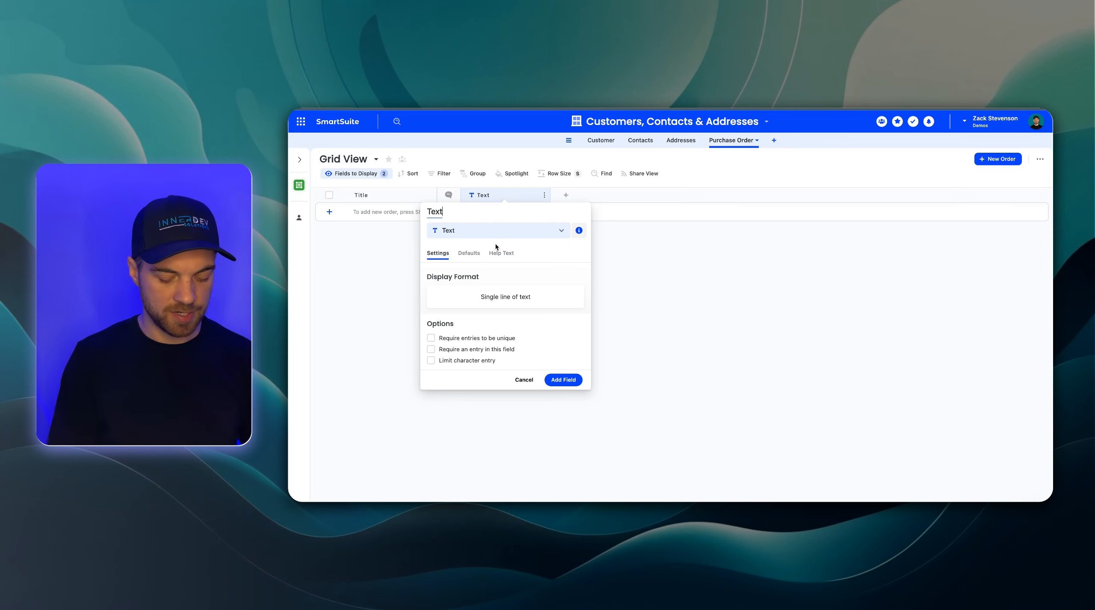
key(super+a)
text(Orderf)
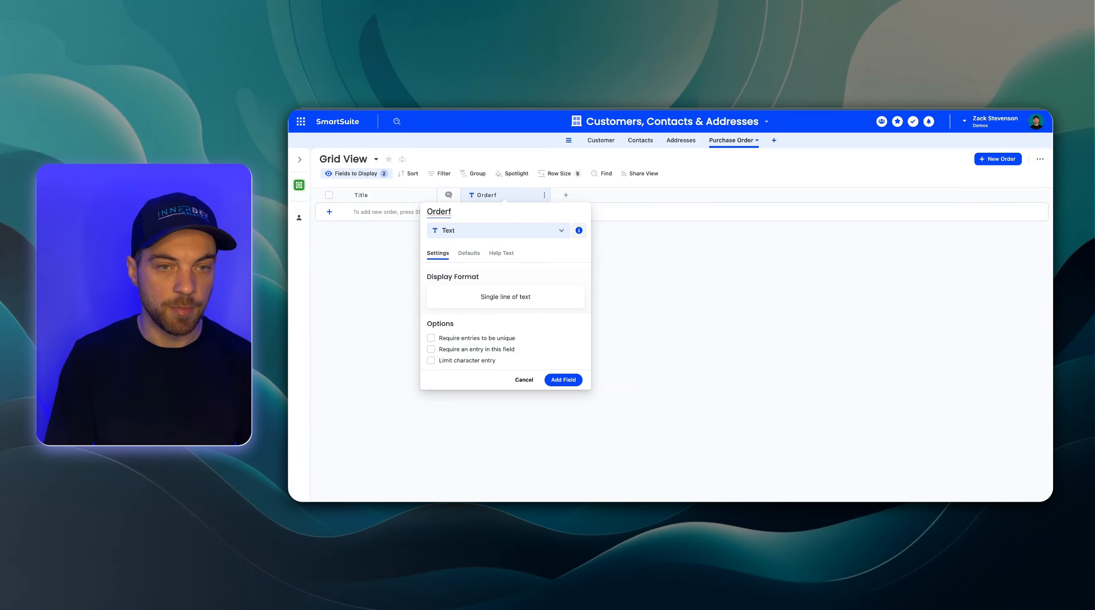
key(BackSpace)
text( #)
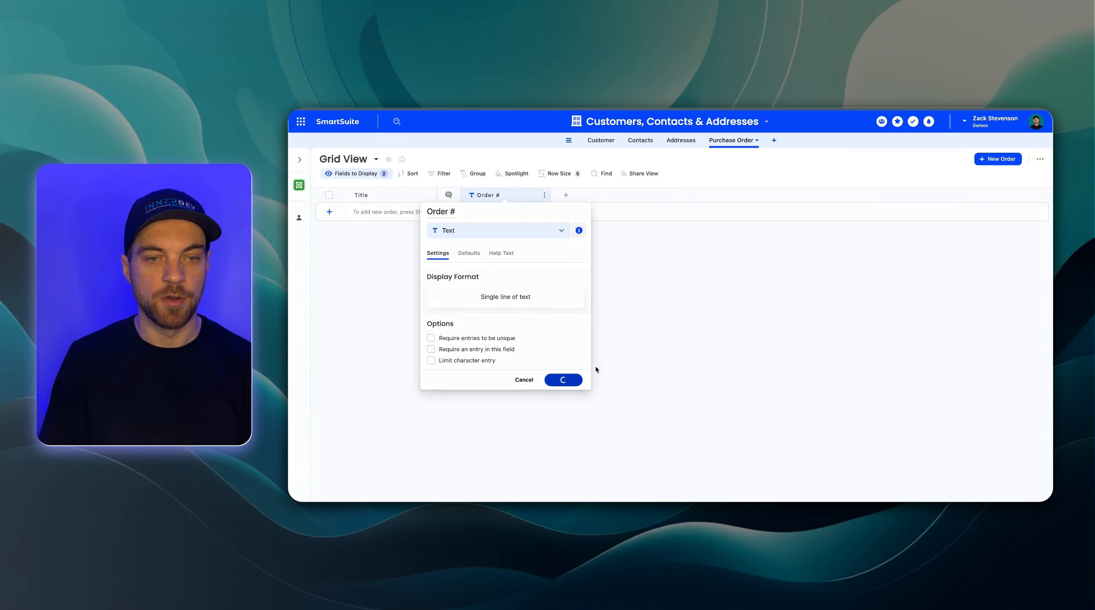
Make the Purchase Order table's Title field auto-generated from the Order # field and save it
click(423, 310)
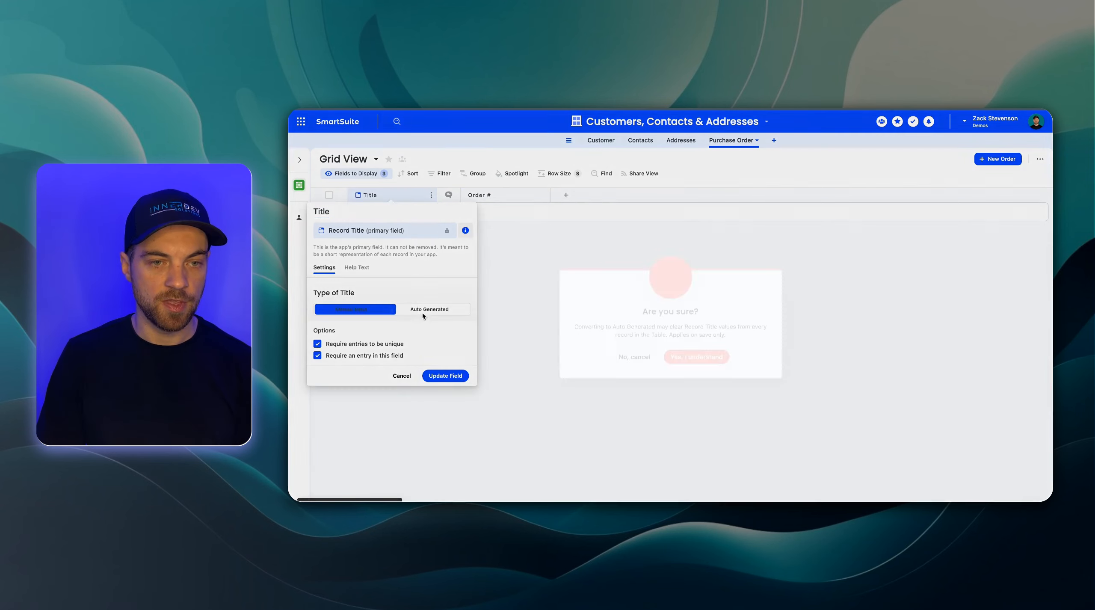
click(685, 357)
click(465, 354)
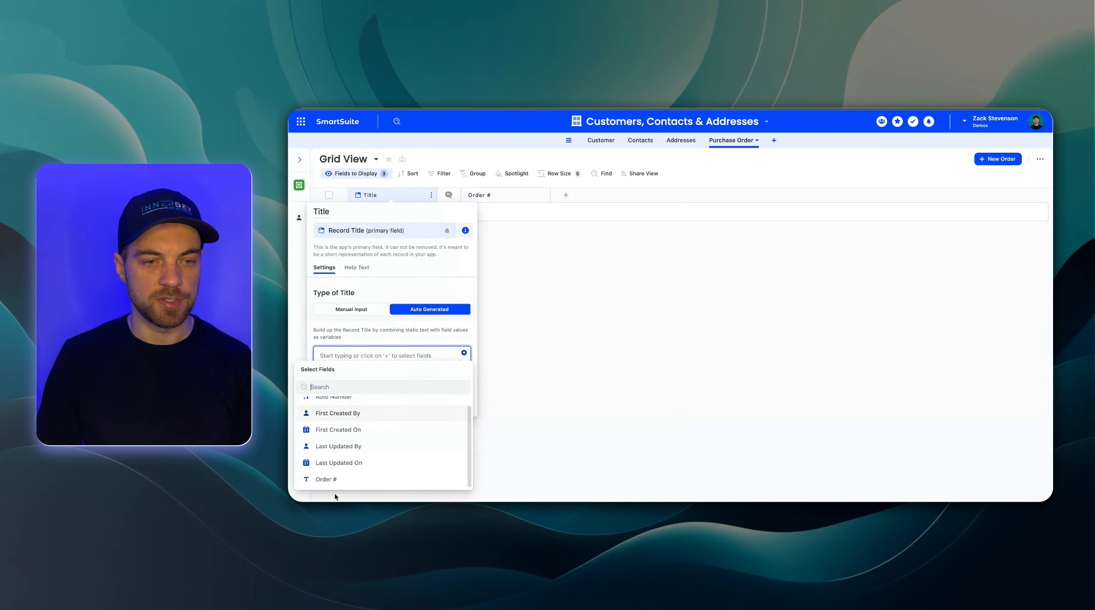
click(329, 479)
click(445, 405)
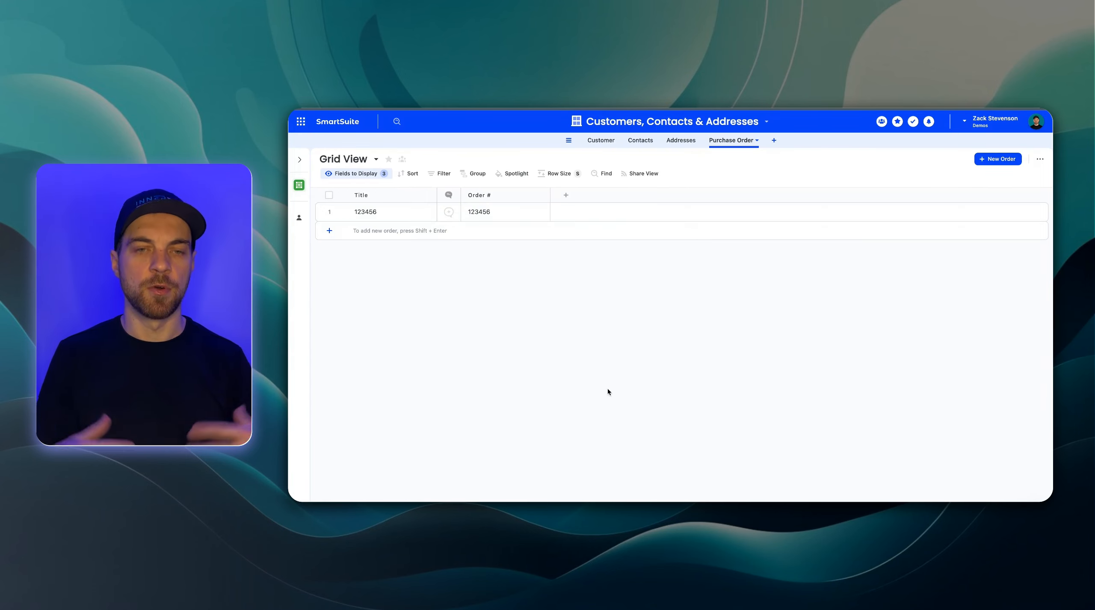
Add a Linked Record field to the Purchase Order table pointing to the Customer table, with linking to multiple records disabled
click(565, 196)
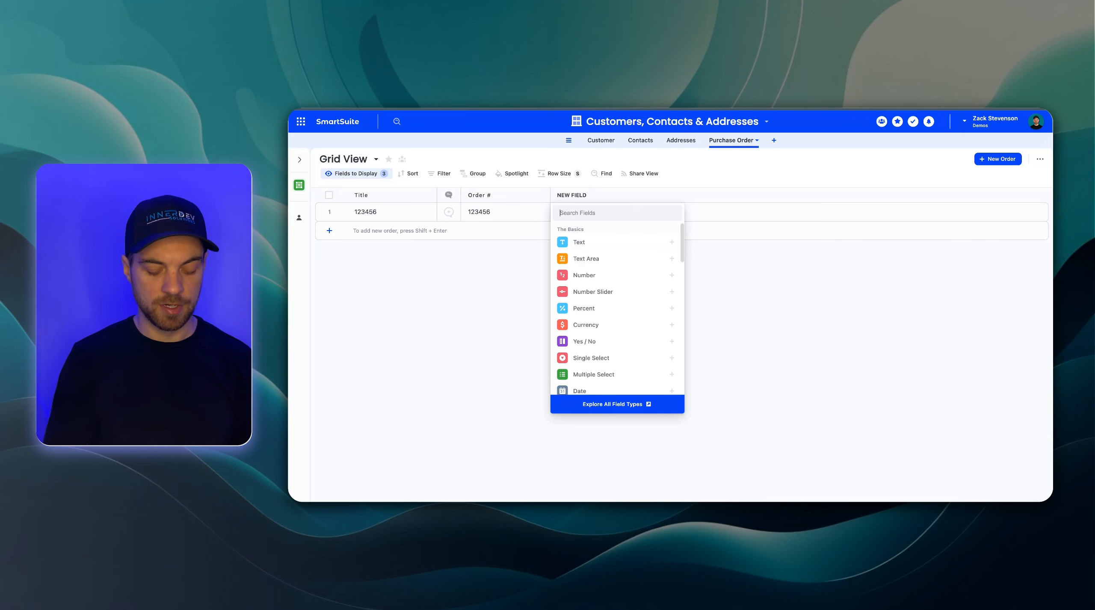
text(link)
click(614, 259)
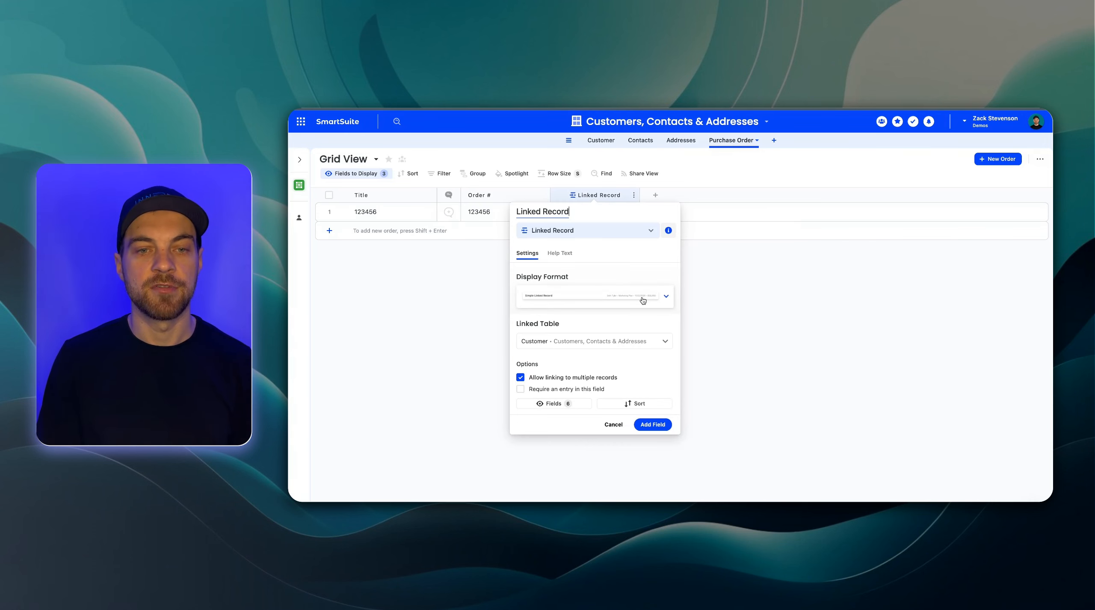
click(584, 344)
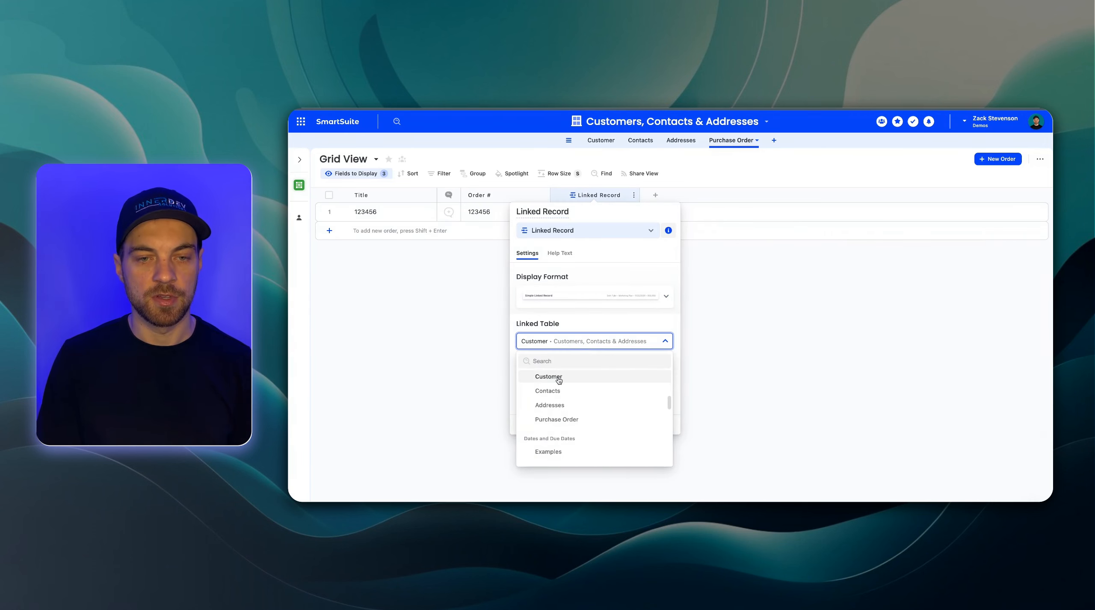
click(559, 380)
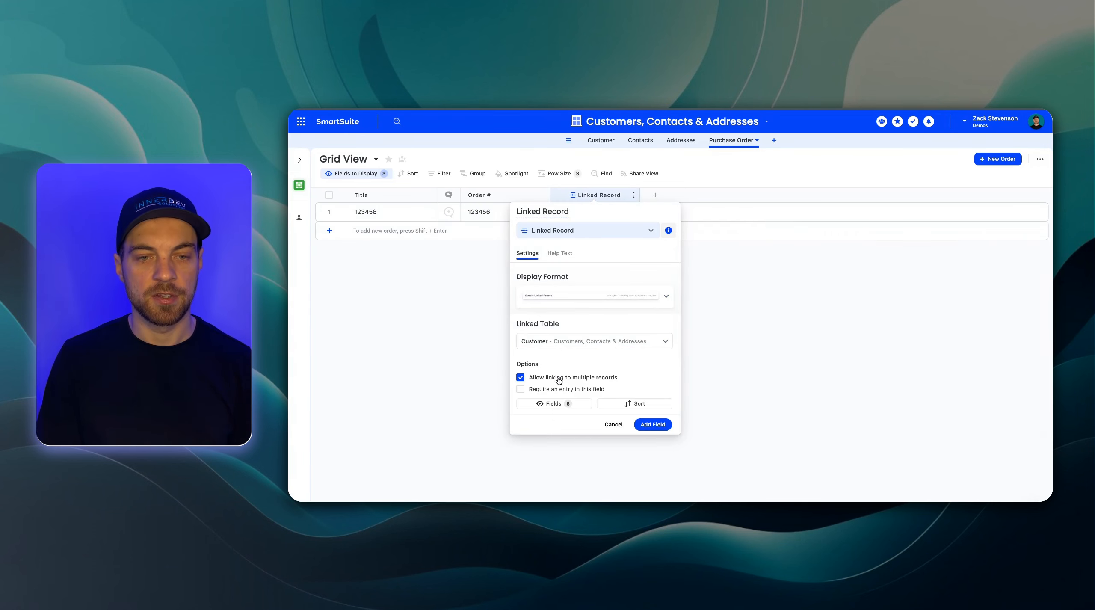
click(521, 377)
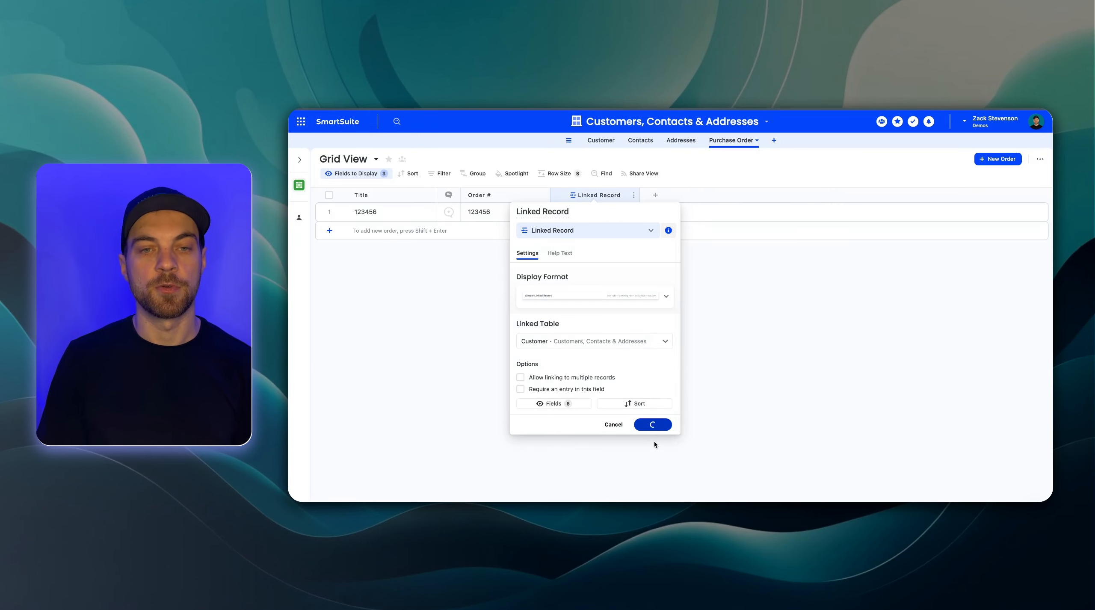
Add a Linked Record field pointing to the Contacts table, with linking to multiple records disabled
click(657, 196)
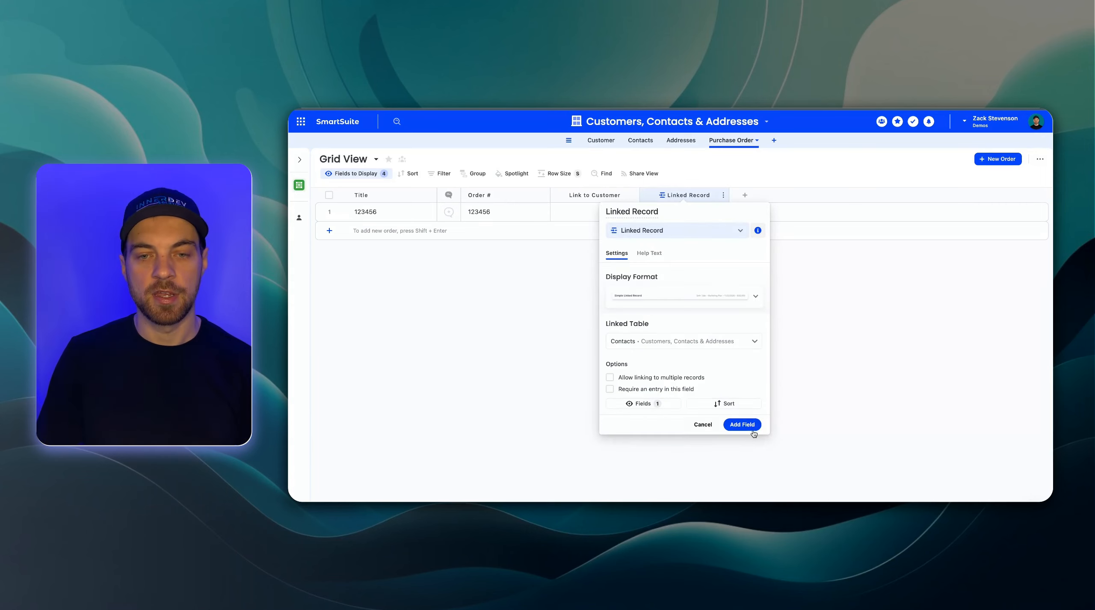
click(754, 425)
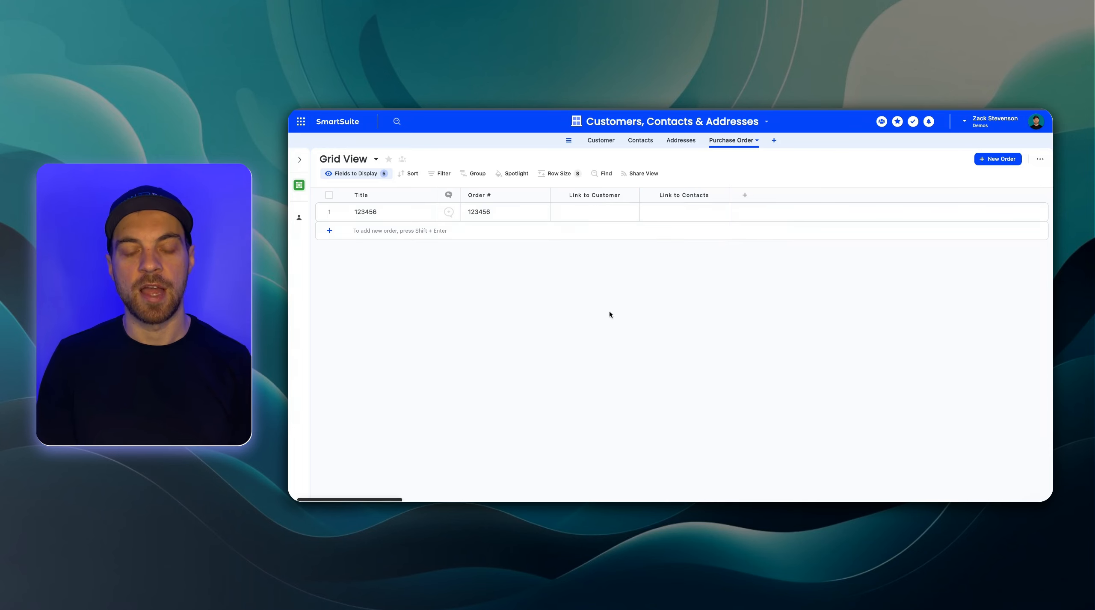
Add a Linked Record field pointing to the Addresses table, with linking to multiple records disabled
click(744, 196)
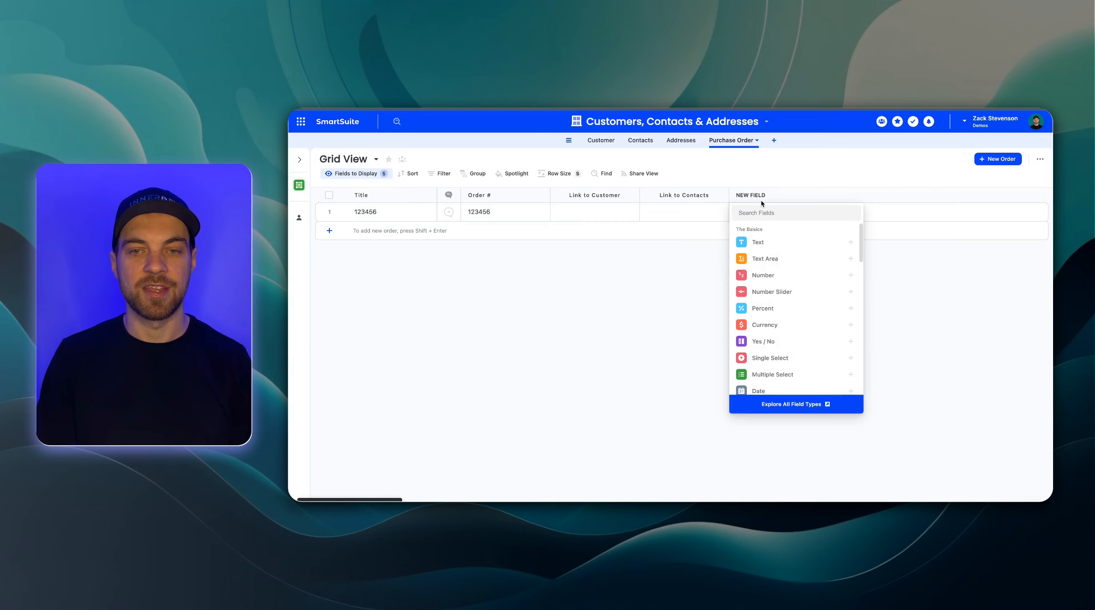
text(link)
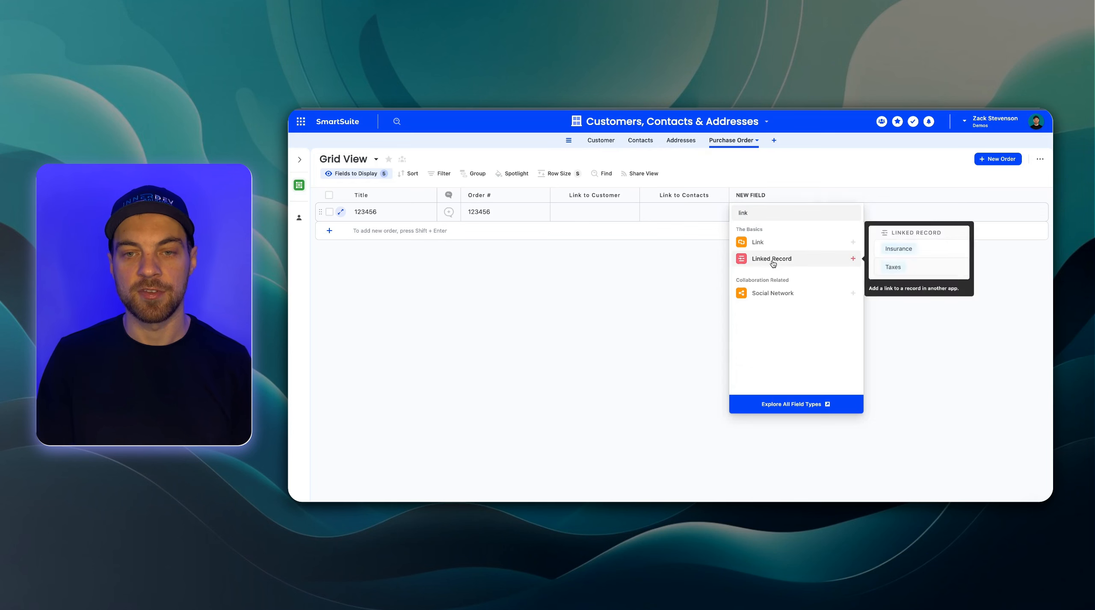
click(773, 260)
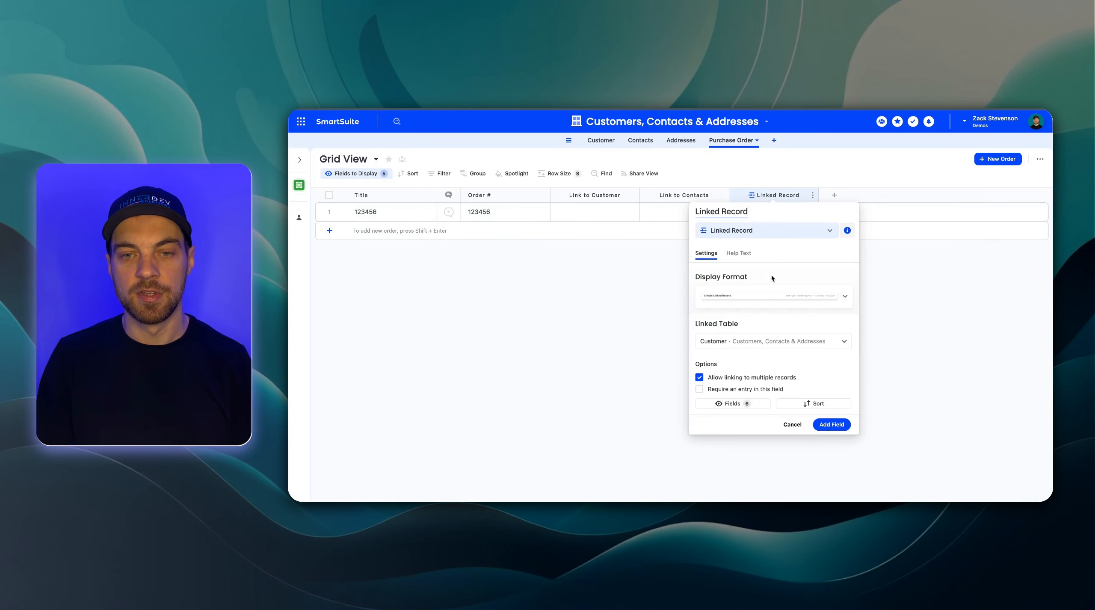
click(700, 379)
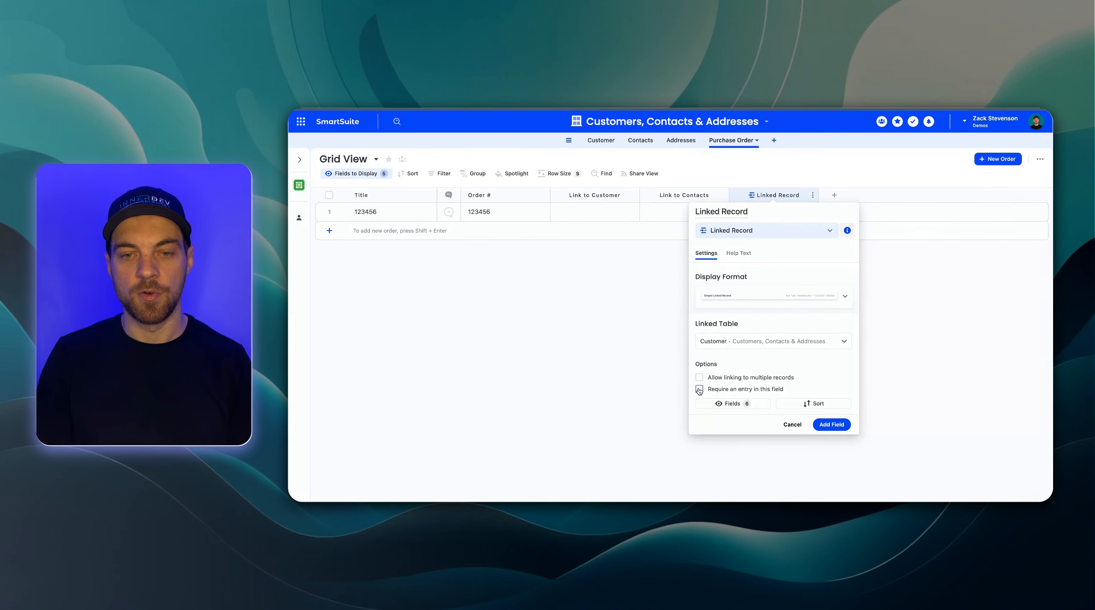
click(726, 347)
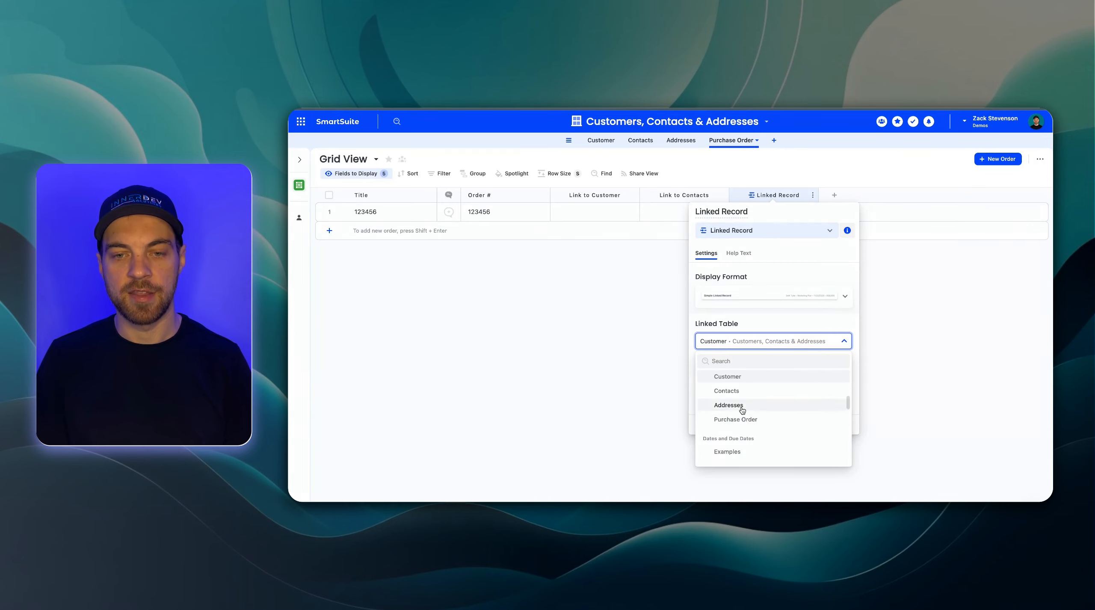
click(735, 410)
click(830, 424)
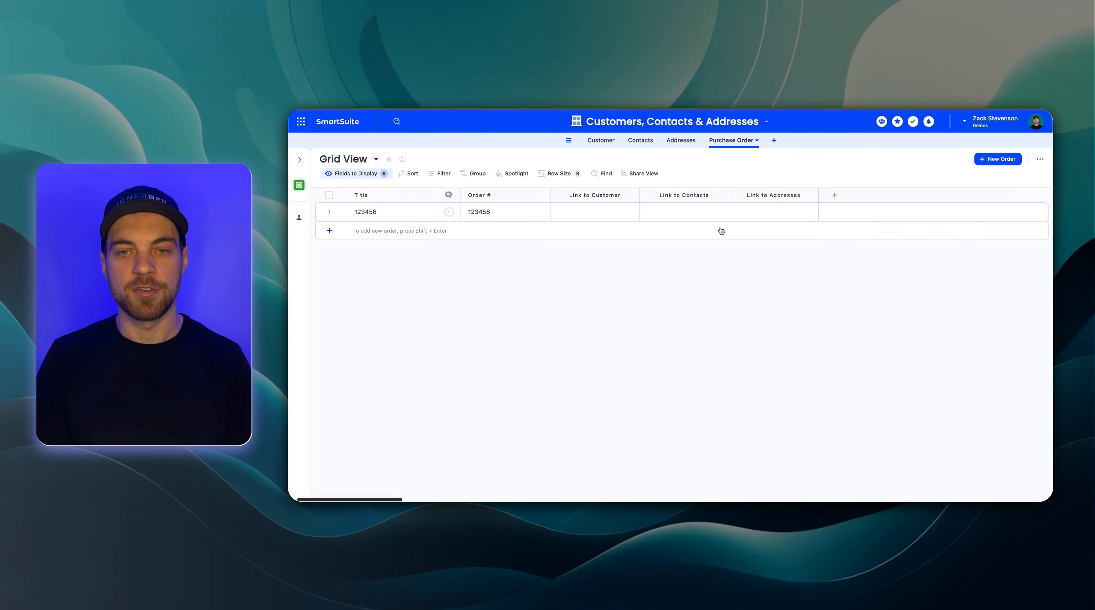
Link the first purchase order record to the customer BlueWave
click(566, 216)
click(559, 213)
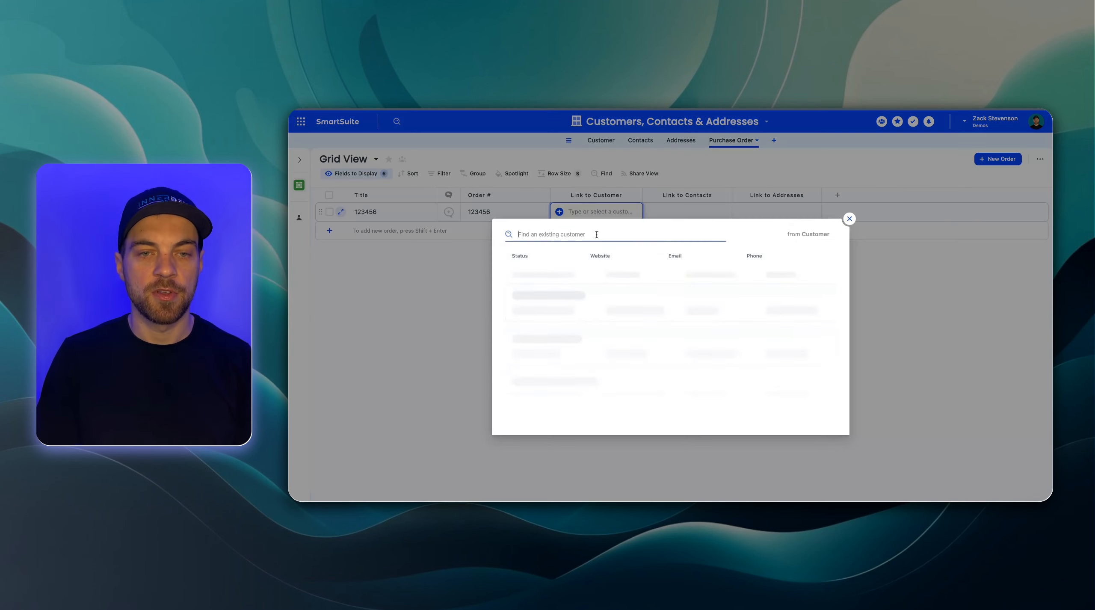
click(549, 310)
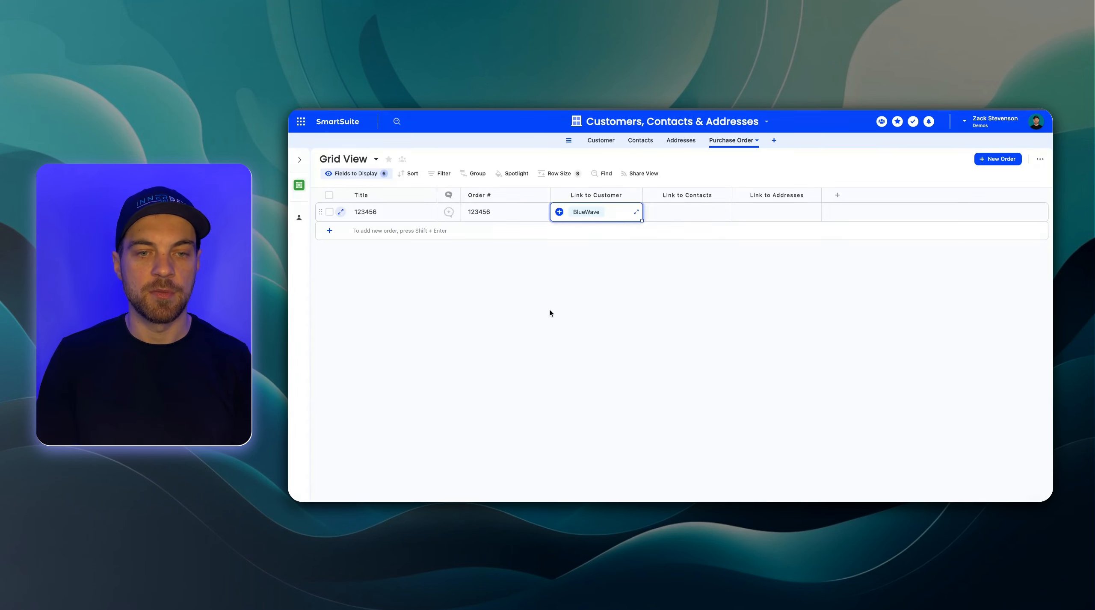
click(606, 332)
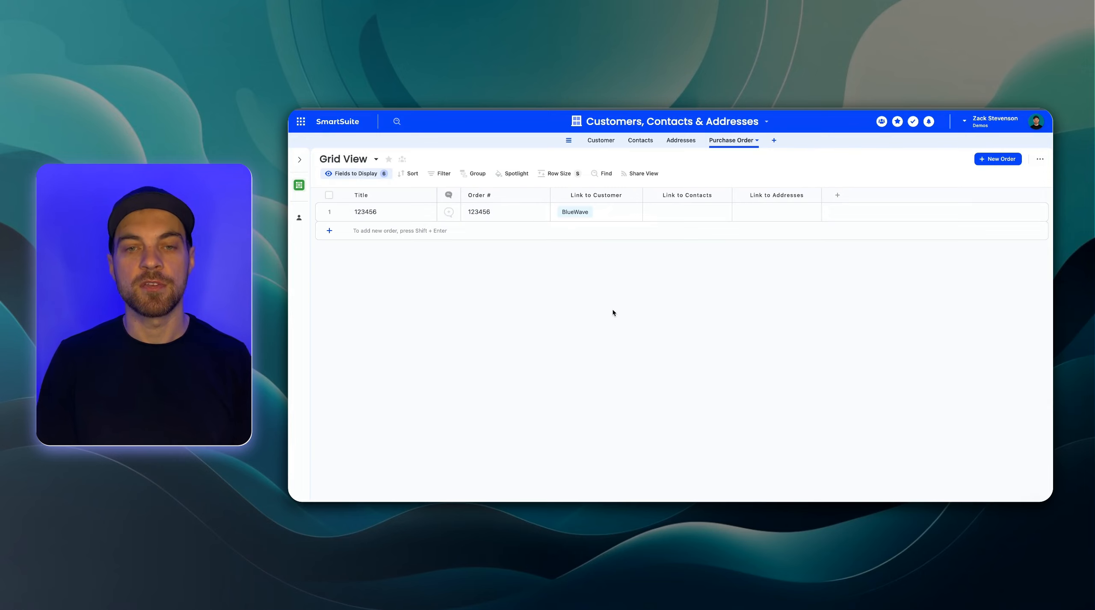
Review which contacts are offered for linking to the first purchase order
click(654, 214)
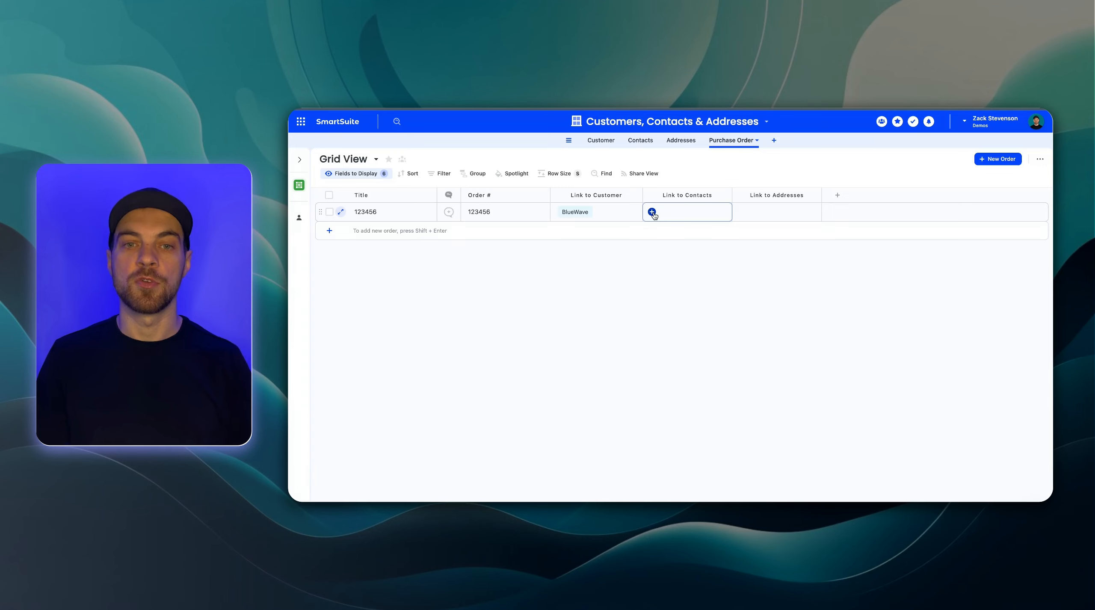
click(652, 213)
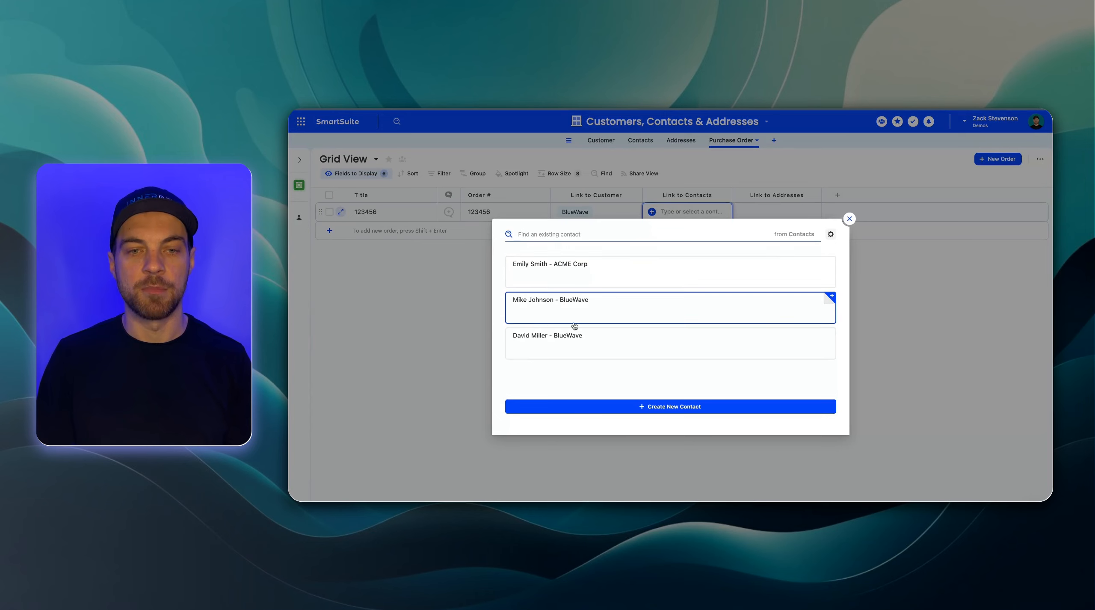
click(845, 223)
Filter the contacts offered in Link to Contacts where Link to Customer is exactly the dynamic value Link to Customer
click(653, 212)
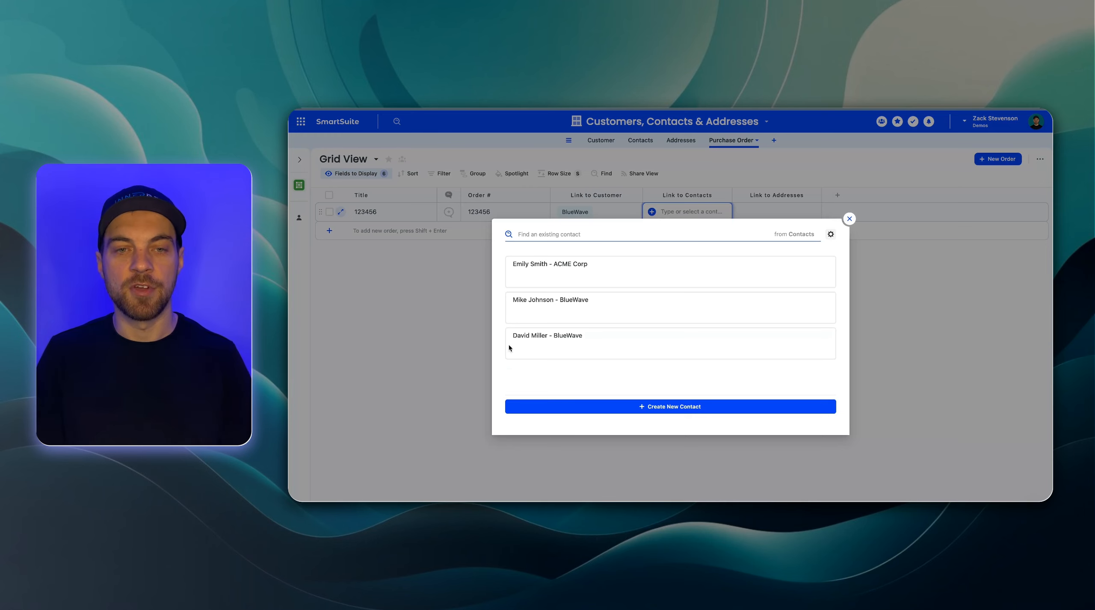
click(831, 235)
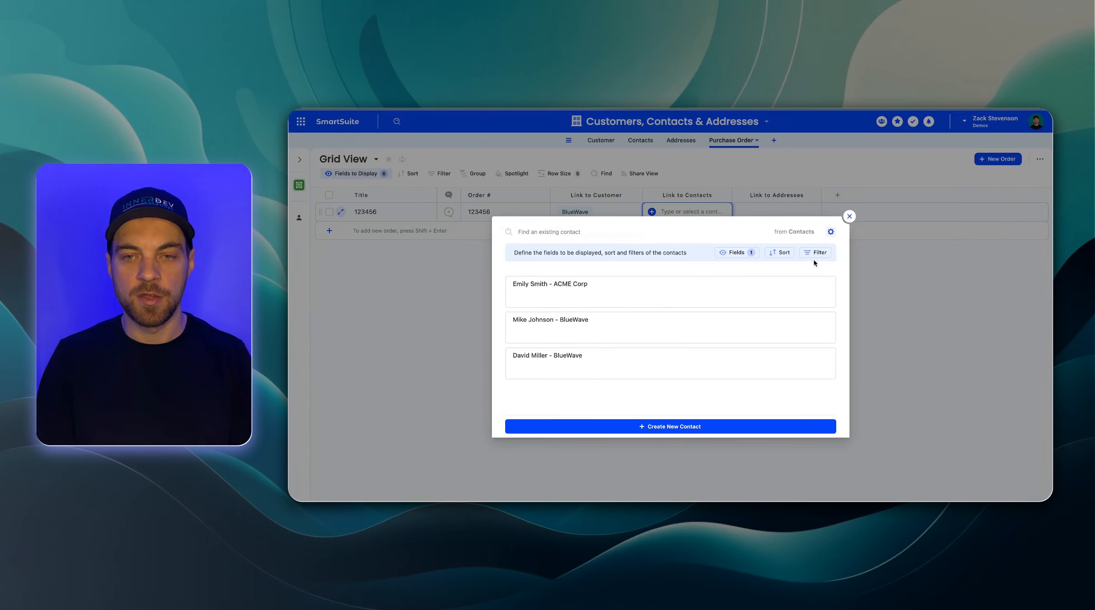
click(816, 253)
click(733, 284)
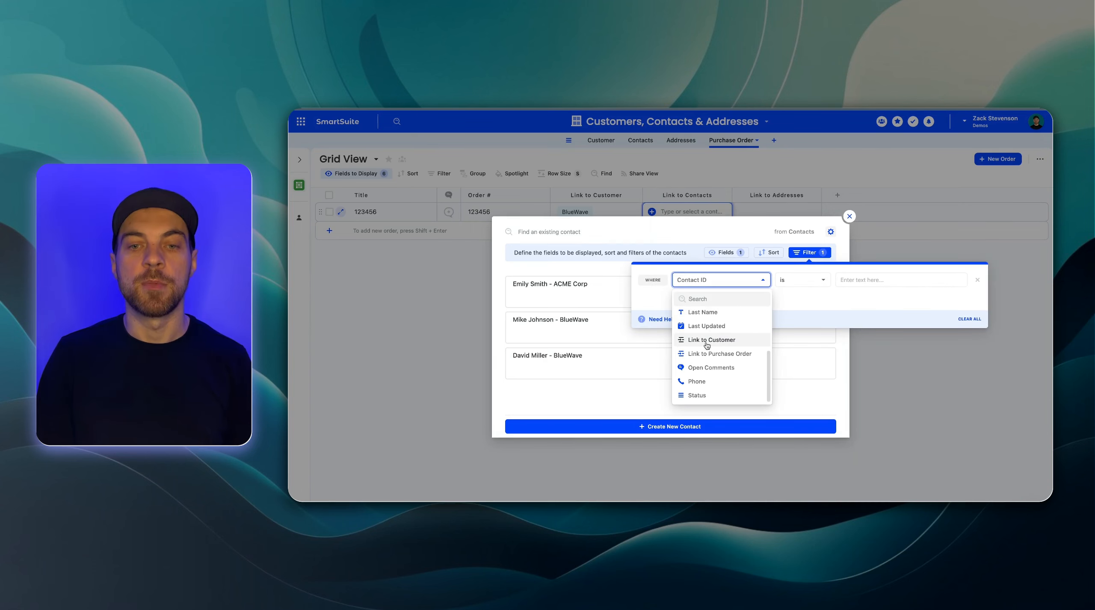
click(702, 342)
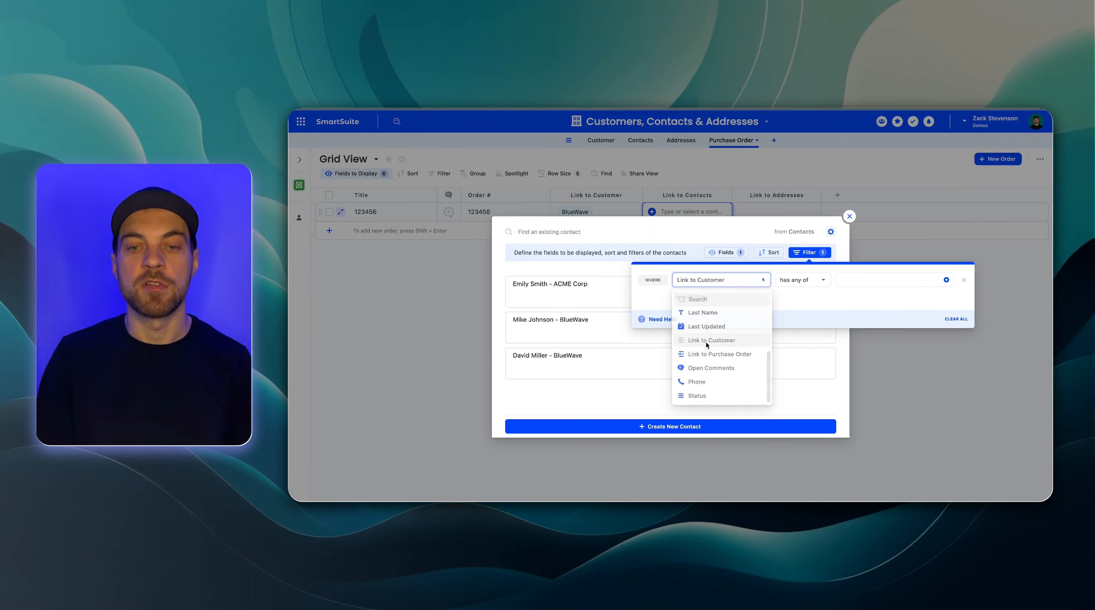
click(797, 281)
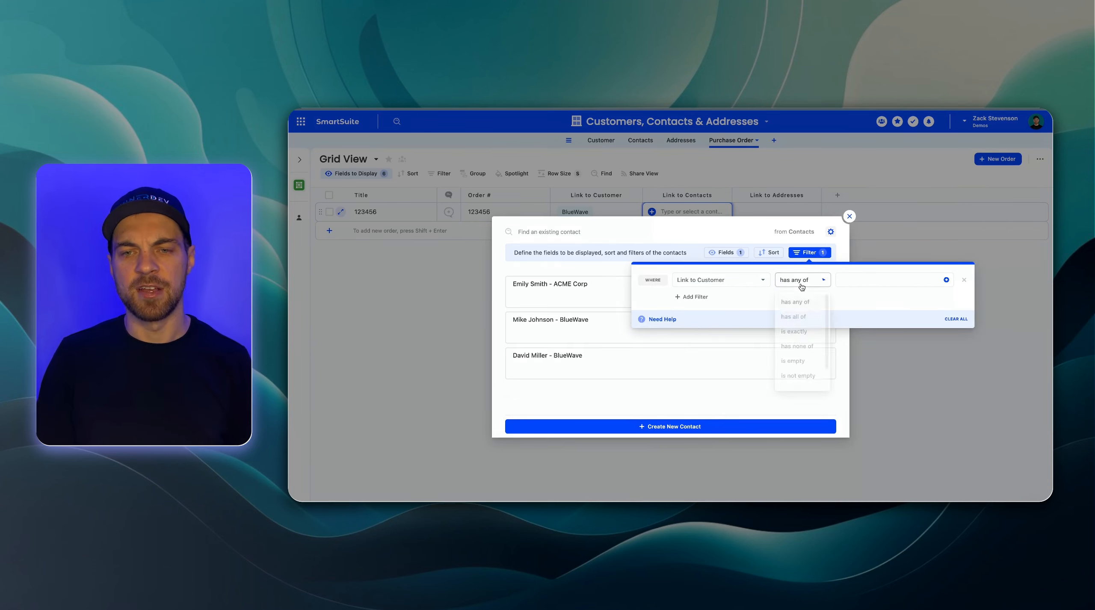
click(804, 329)
click(953, 280)
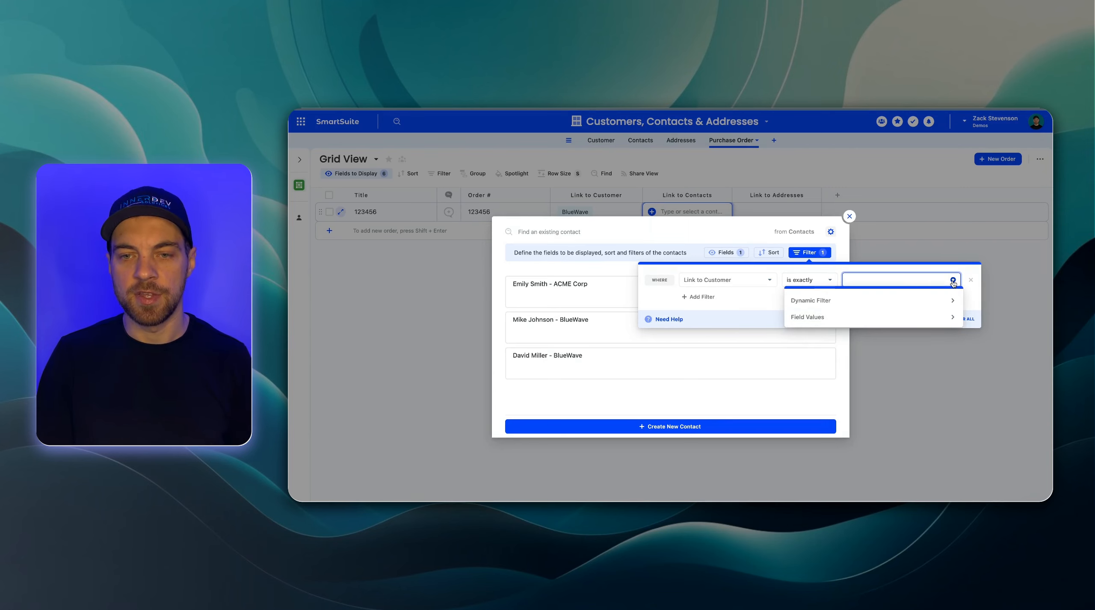
click(819, 302)
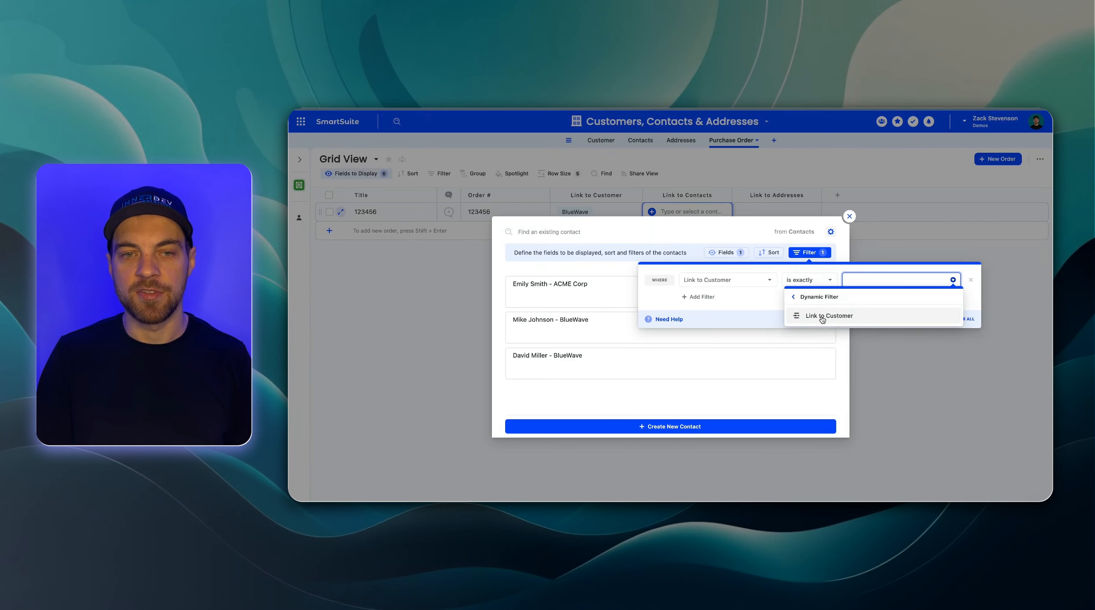
click(822, 317)
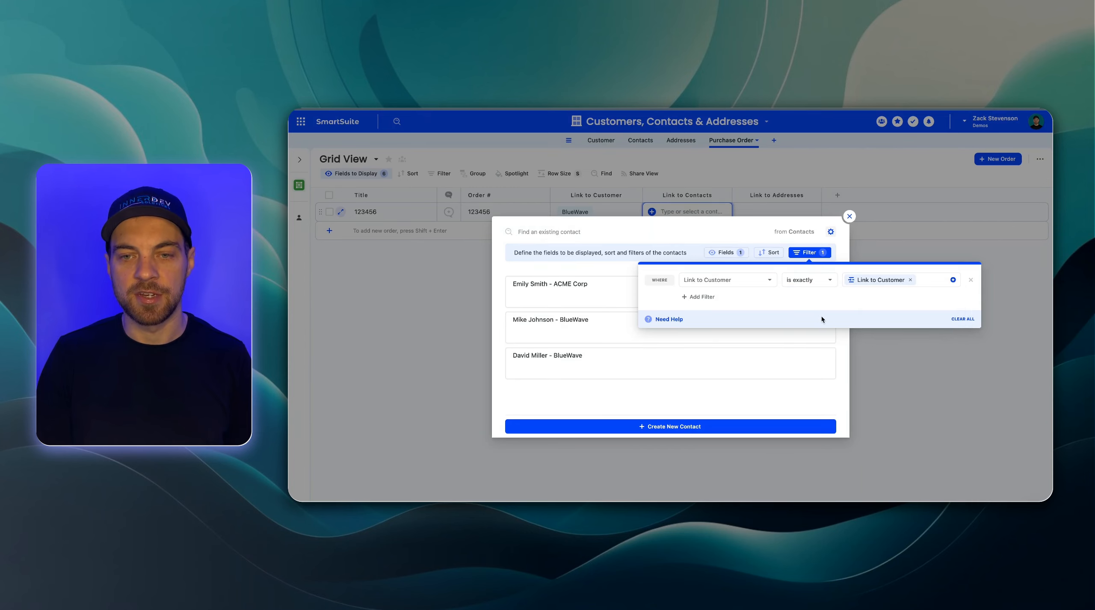
click(767, 393)
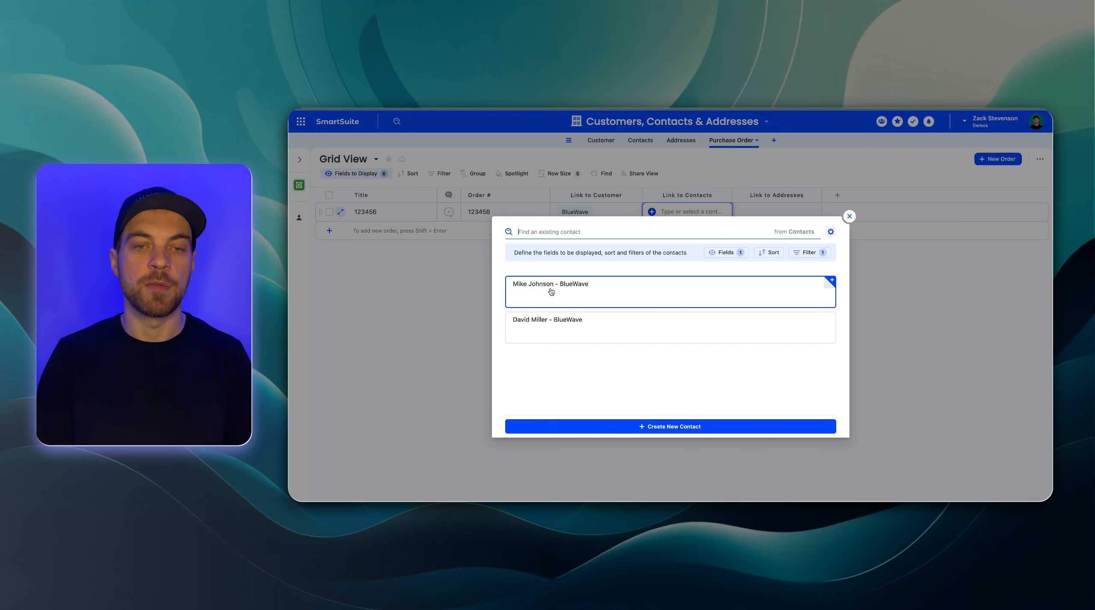
click(850, 216)
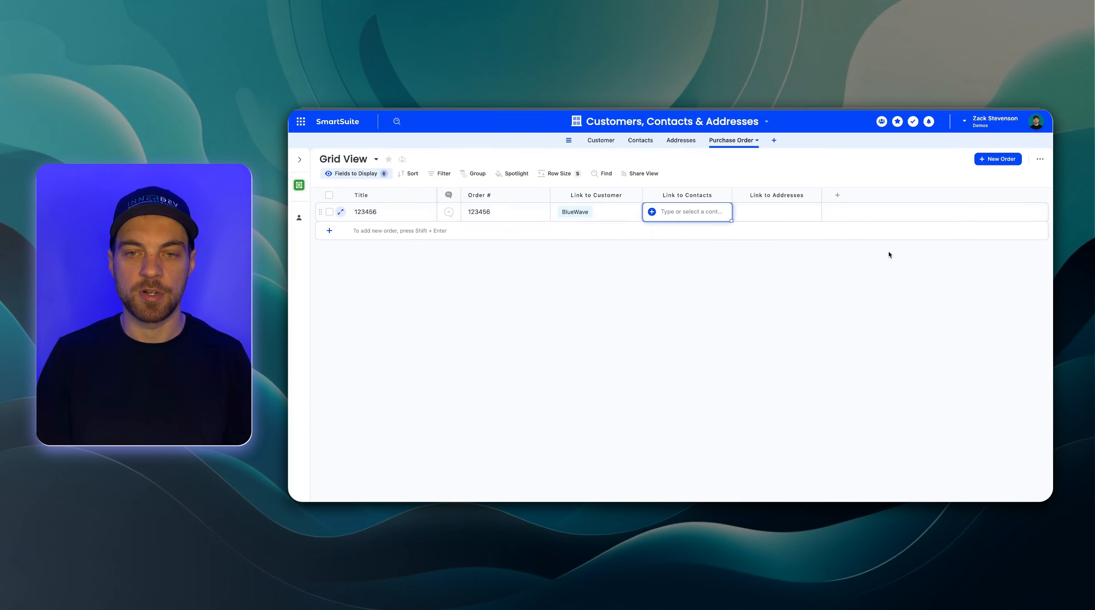
Add a second purchase order with Order # 9999 and link it to the customer ACME Corp
click(375, 206)
key(shift+Return)
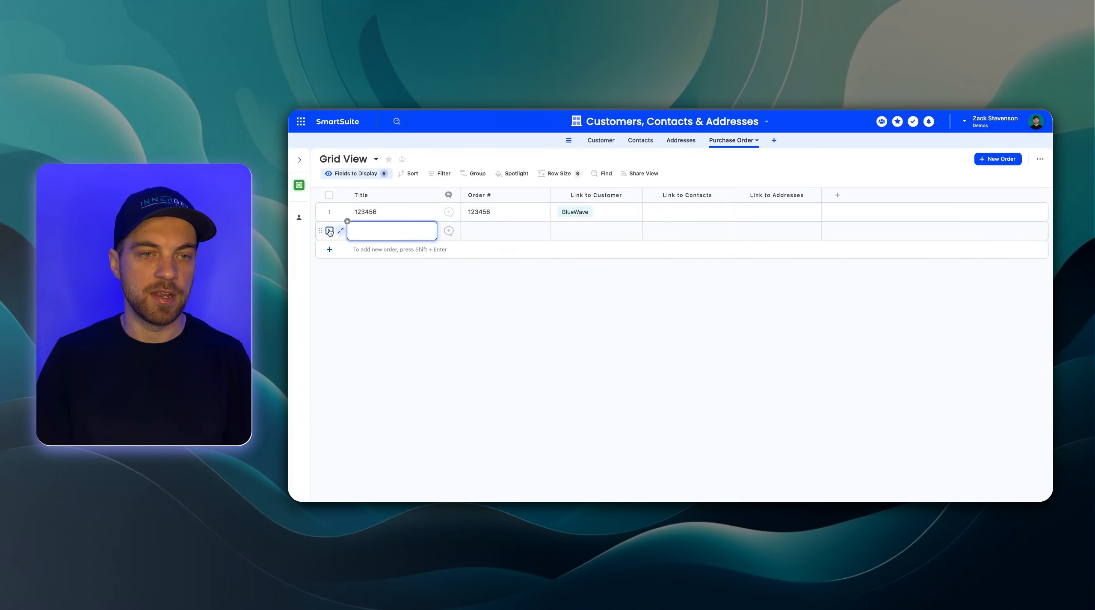
click(472, 229)
text(9999)
click(559, 232)
click(560, 232)
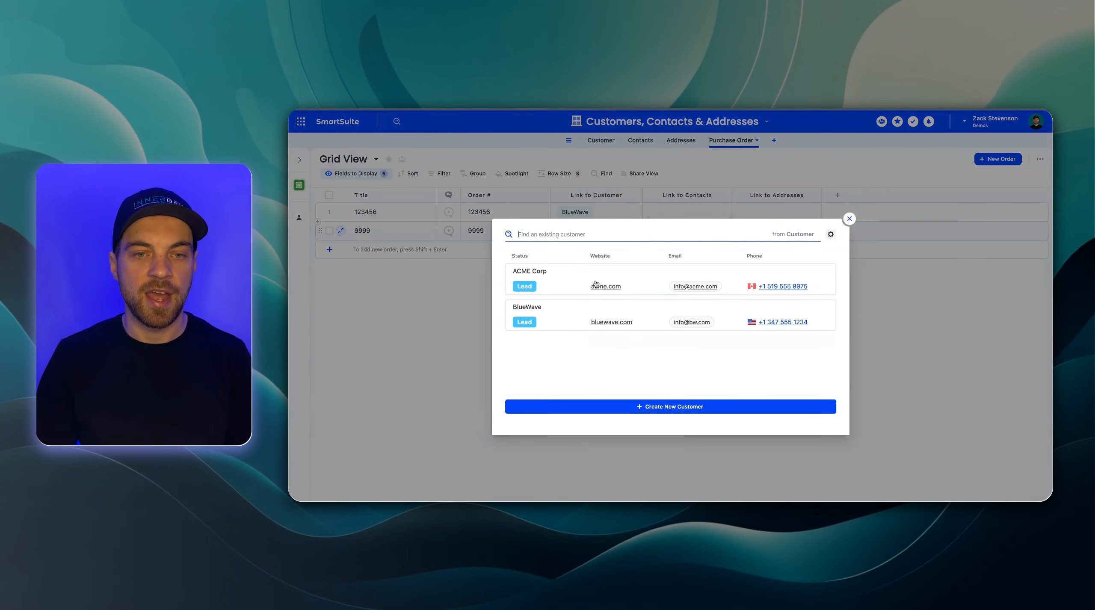
click(564, 285)
Check which contacts are offered for linking to the second purchase order
click(650, 231)
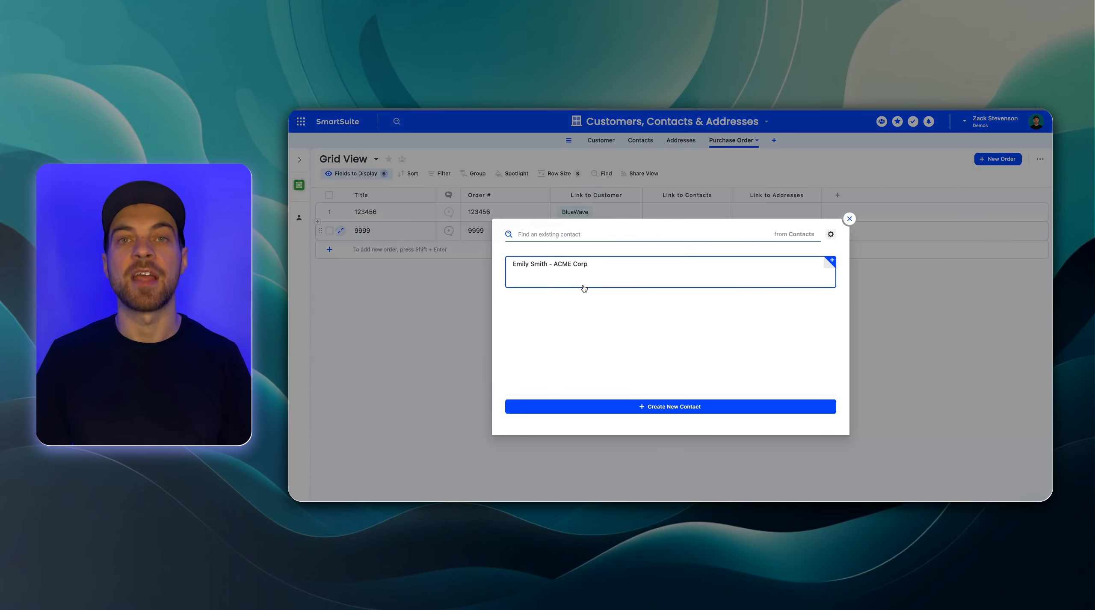
click(849, 219)
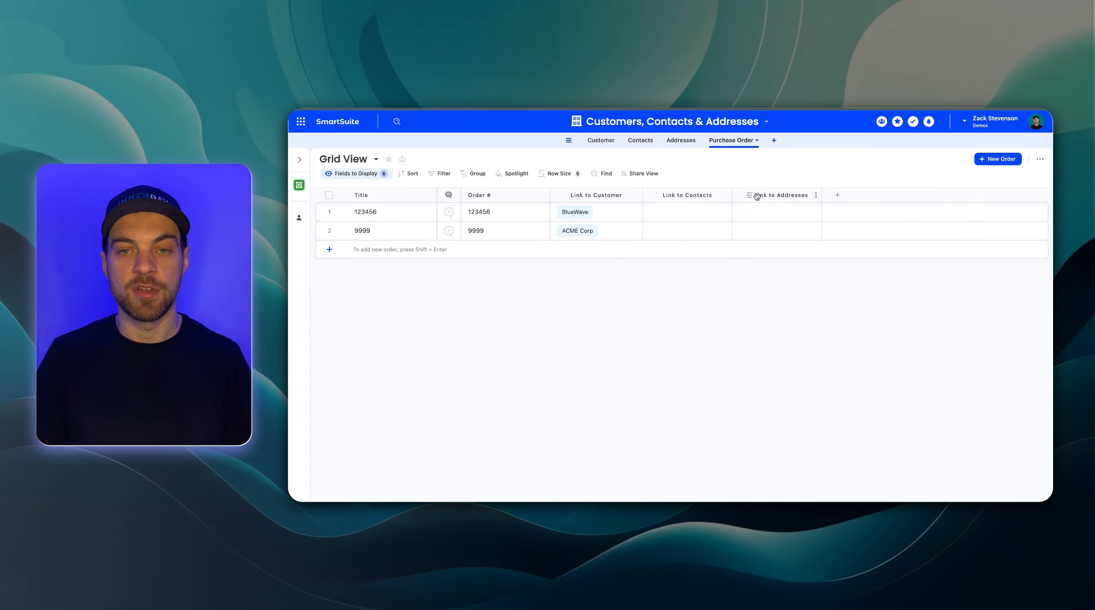
Filter the addresses offered in Link to Addresses where Link to Customer is exactly the dynamic value Link to Customer
click(741, 212)
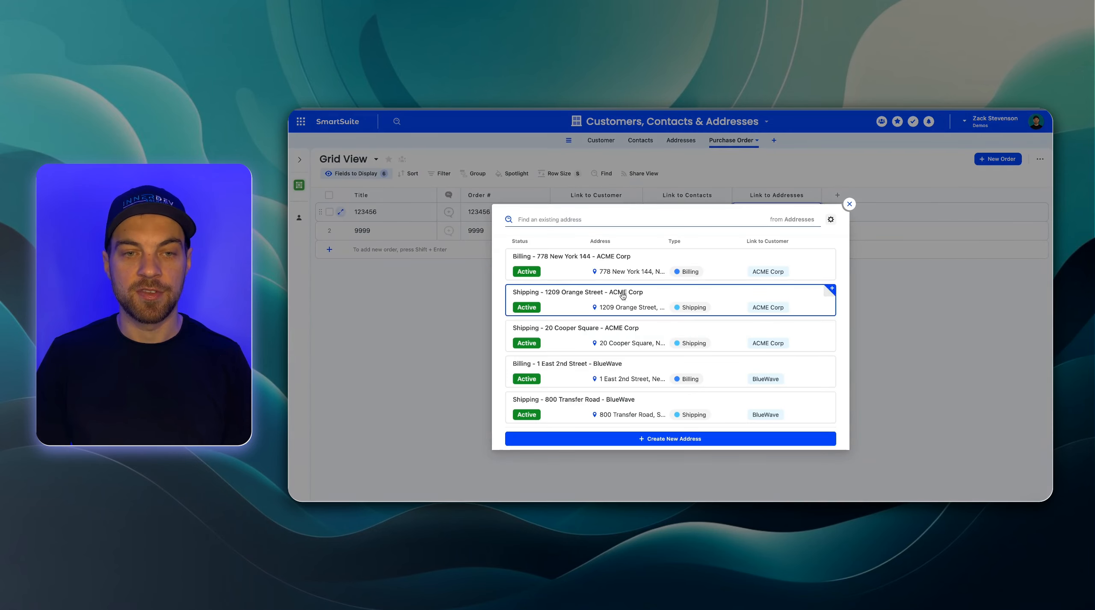
click(922, 316)
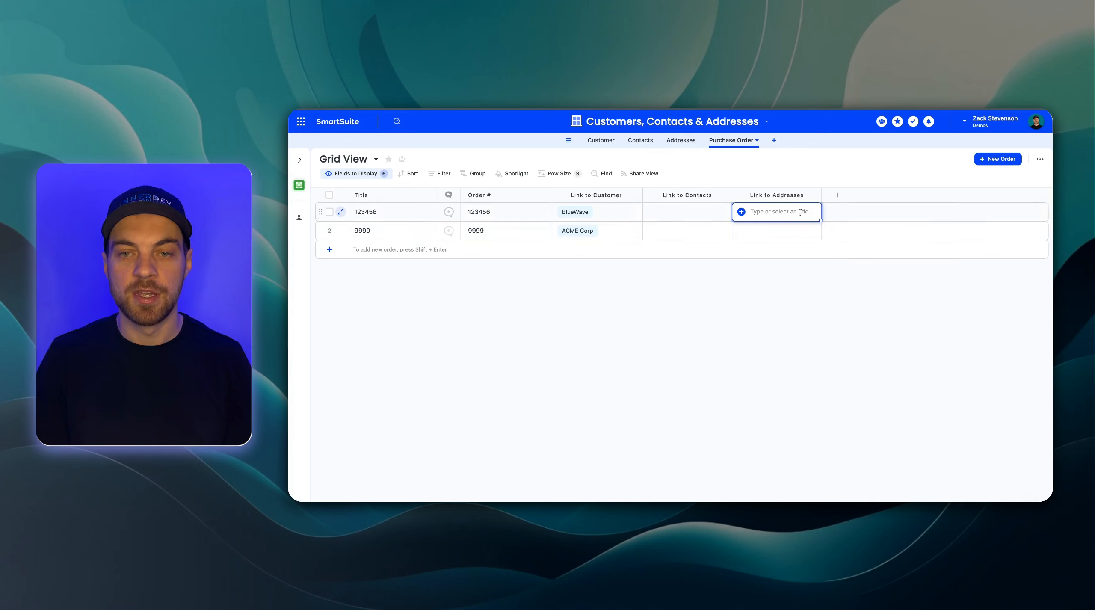
click(741, 212)
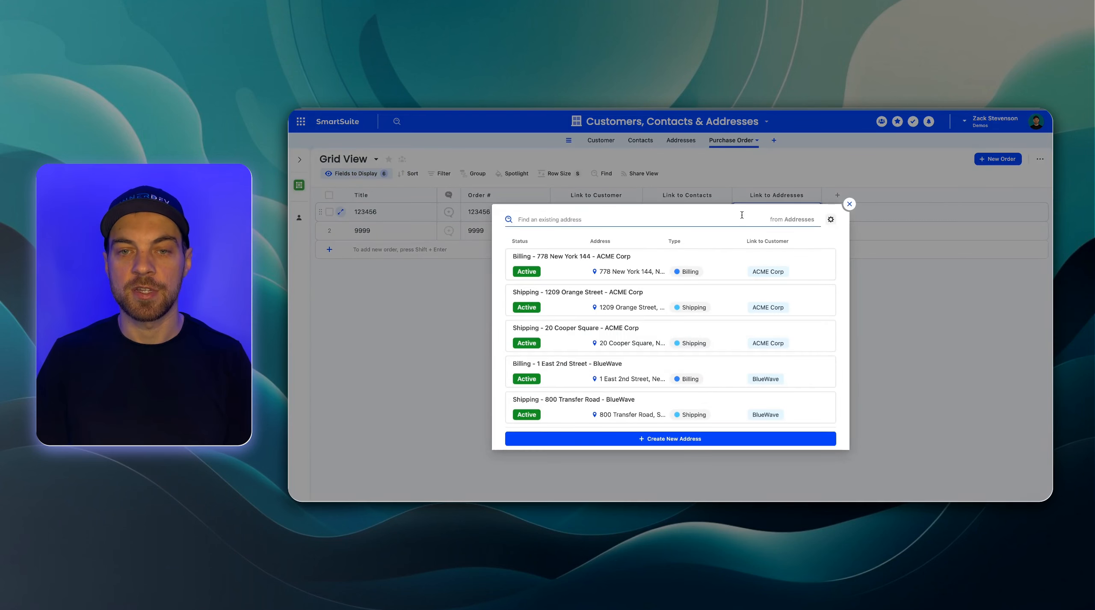
click(831, 220)
click(817, 229)
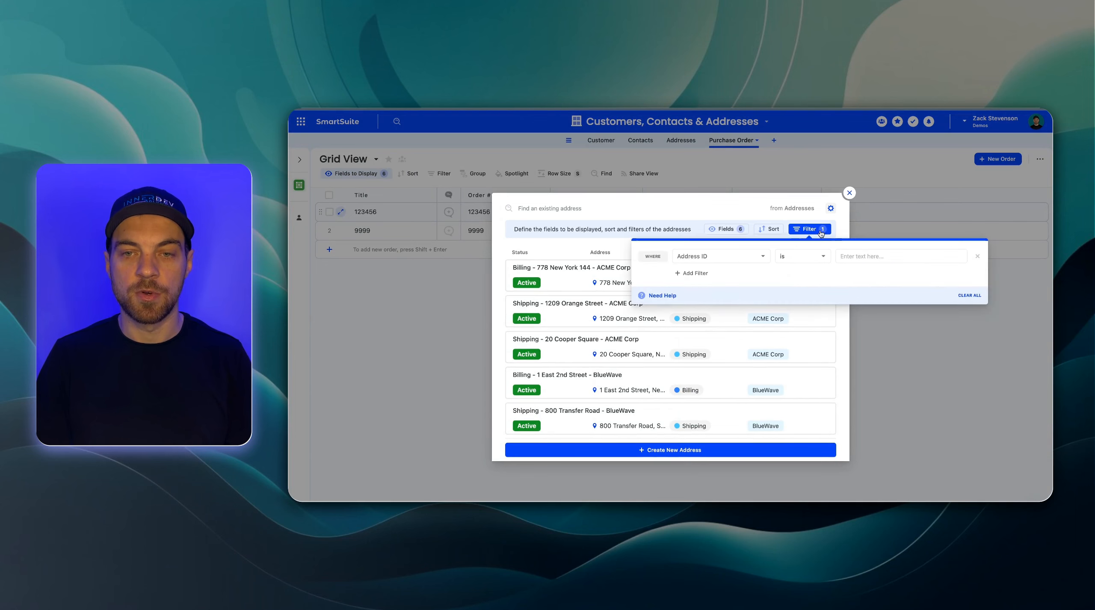
click(743, 260)
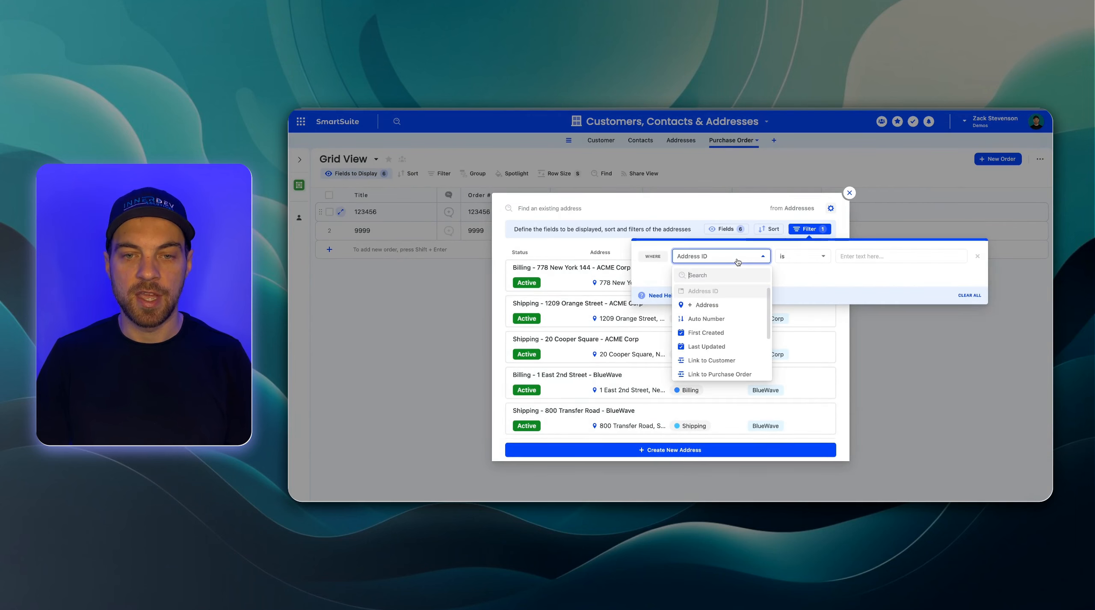
scroll(723, 316, down, 2)
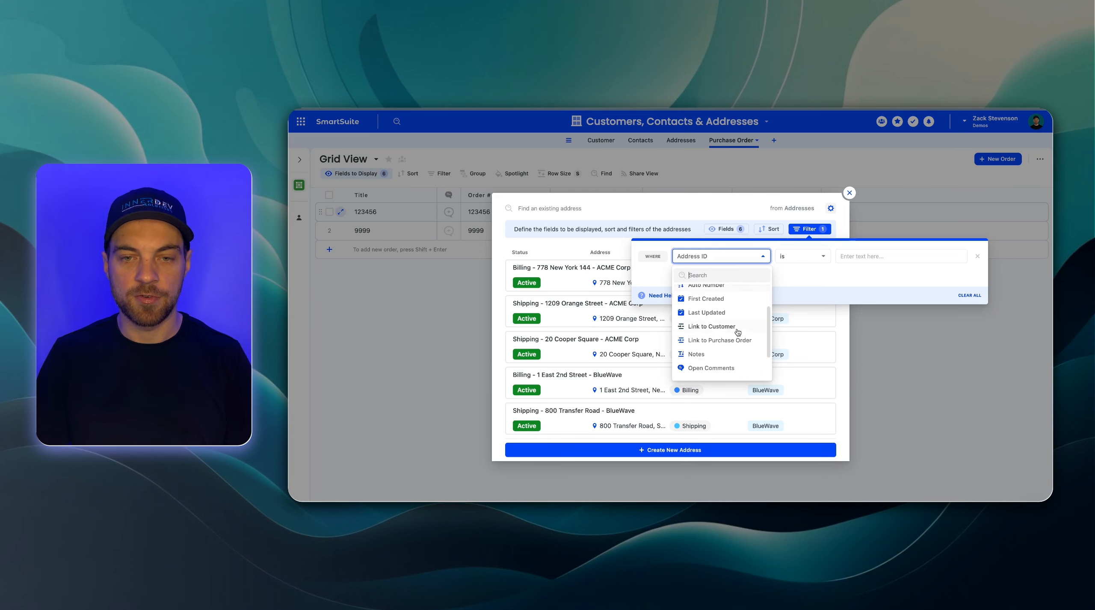
click(721, 332)
click(809, 259)
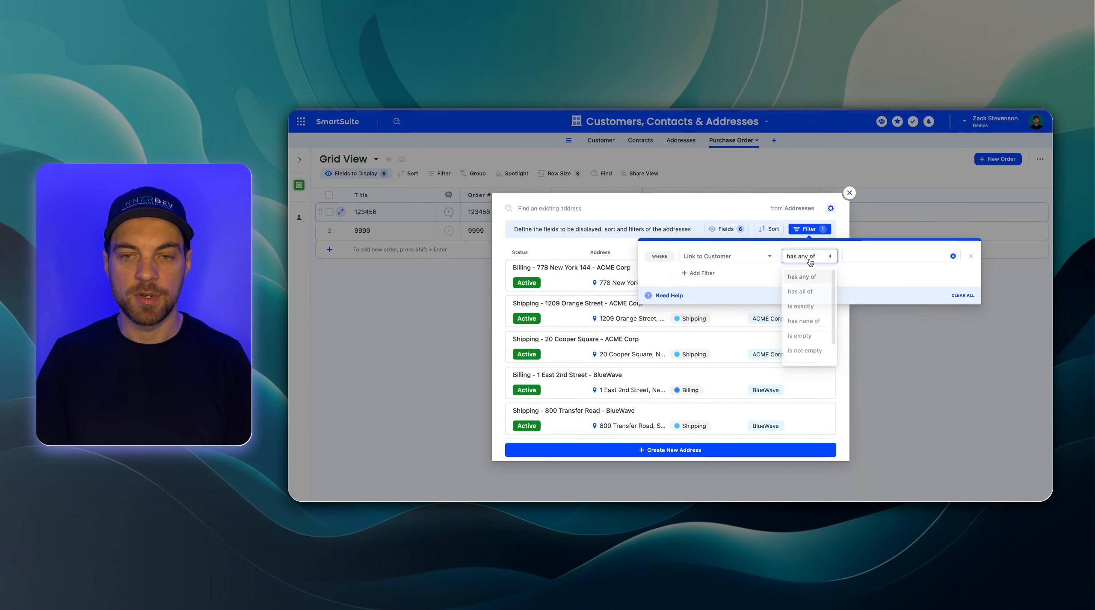
click(804, 310)
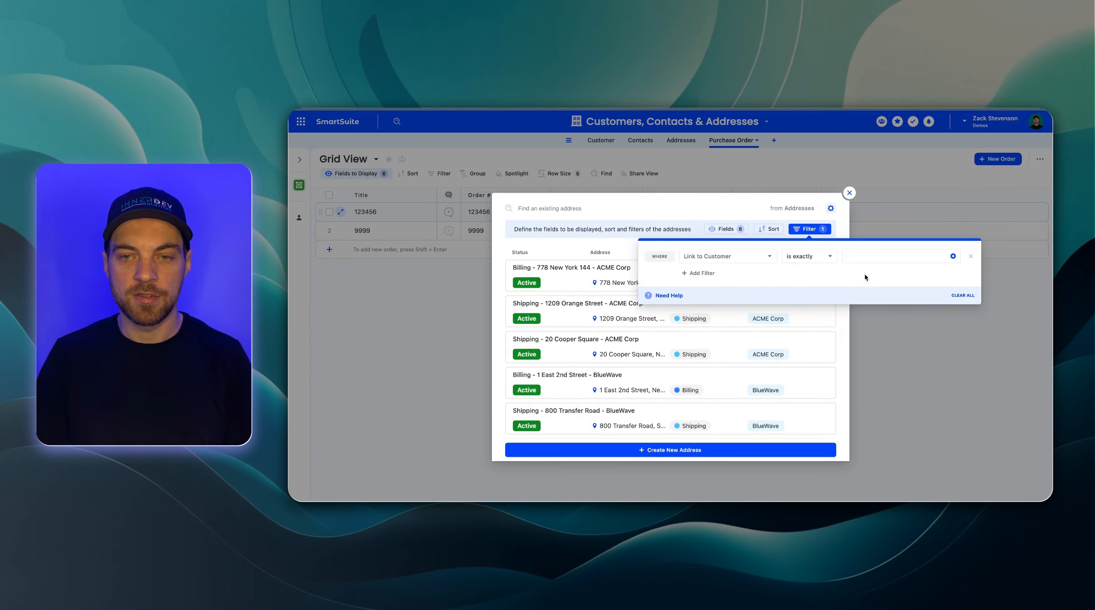
click(952, 257)
click(826, 294)
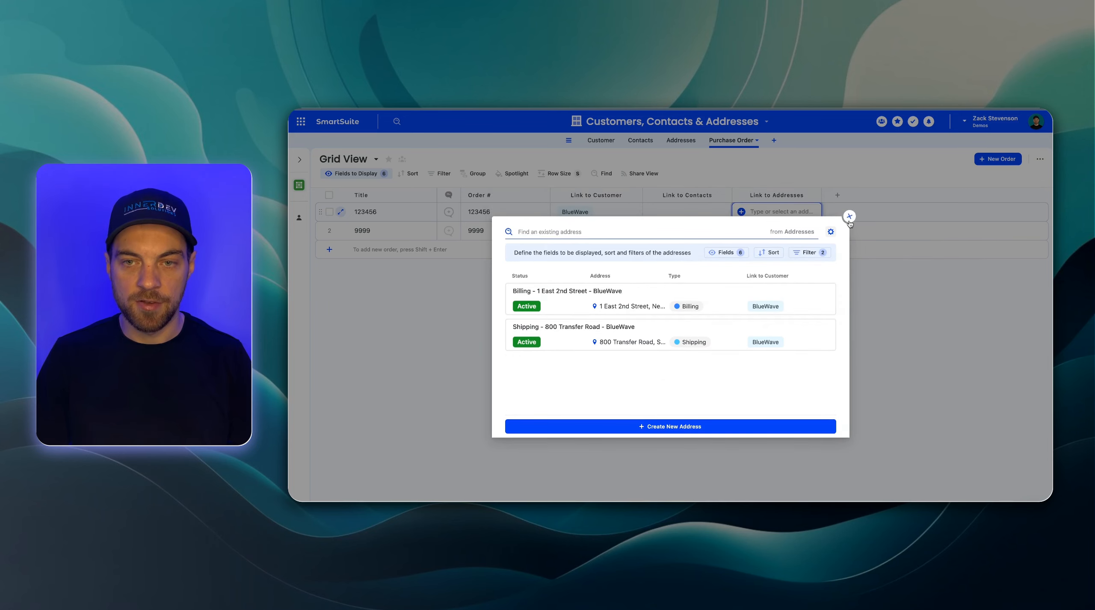
click(850, 217)
Link the BlueWave billing address to the first purchase order and the first ACME Corp shipping address to the second
click(741, 212)
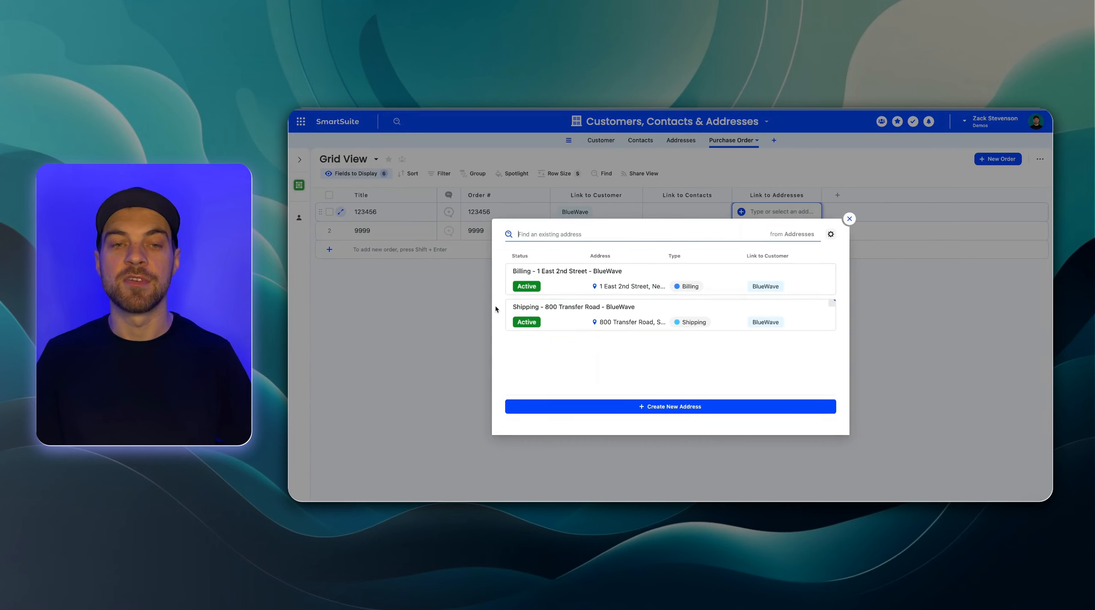
click(577, 352)
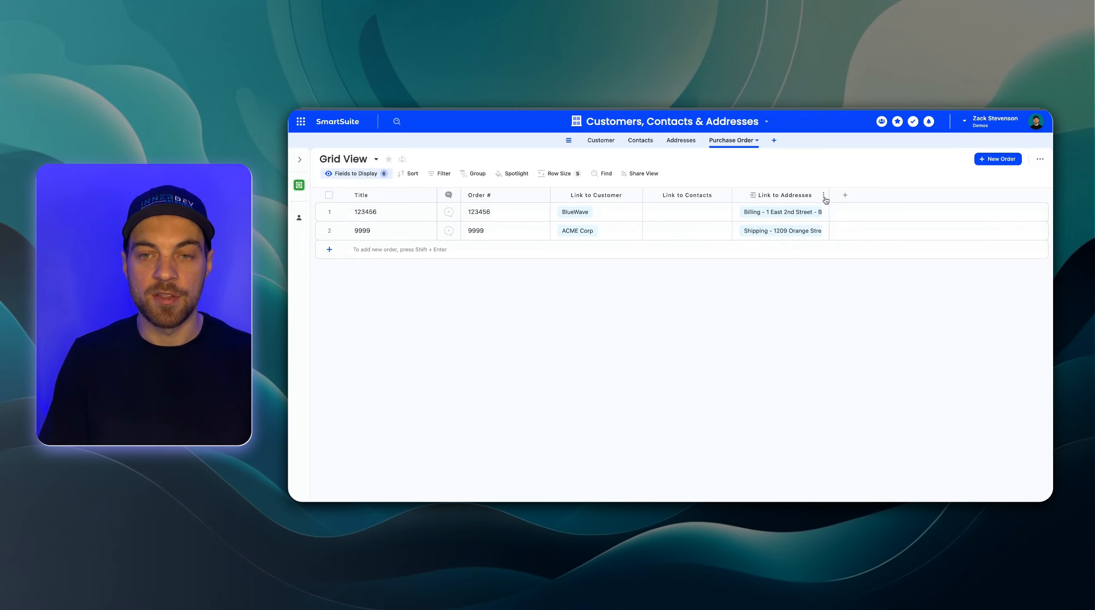
Add a Lookup field to the Purchase Order table that pulls in Address through Link to Addresses
click(844, 196)
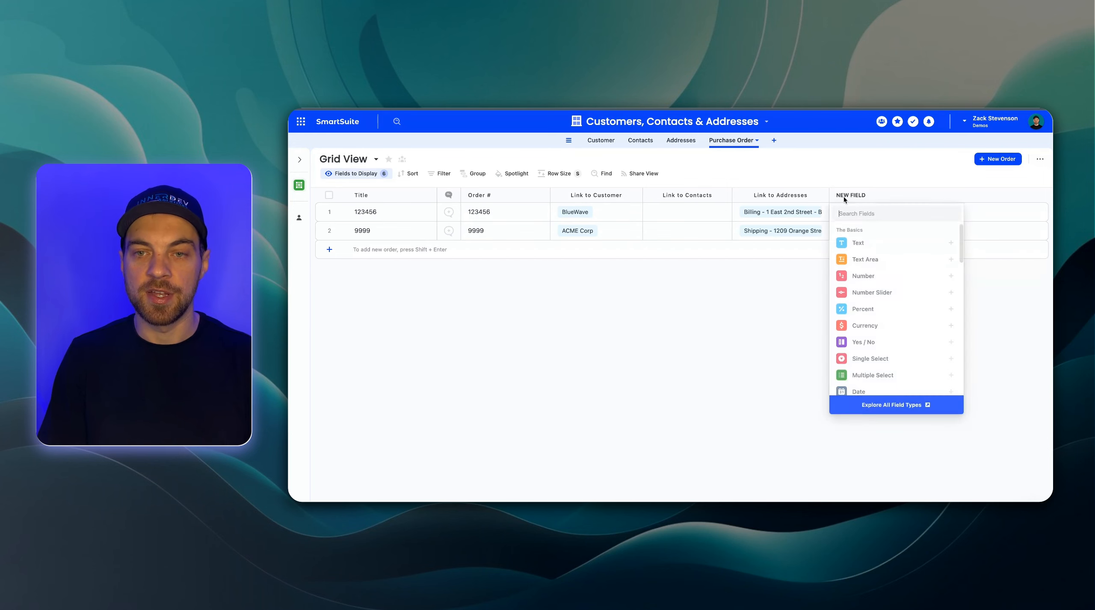
text(look)
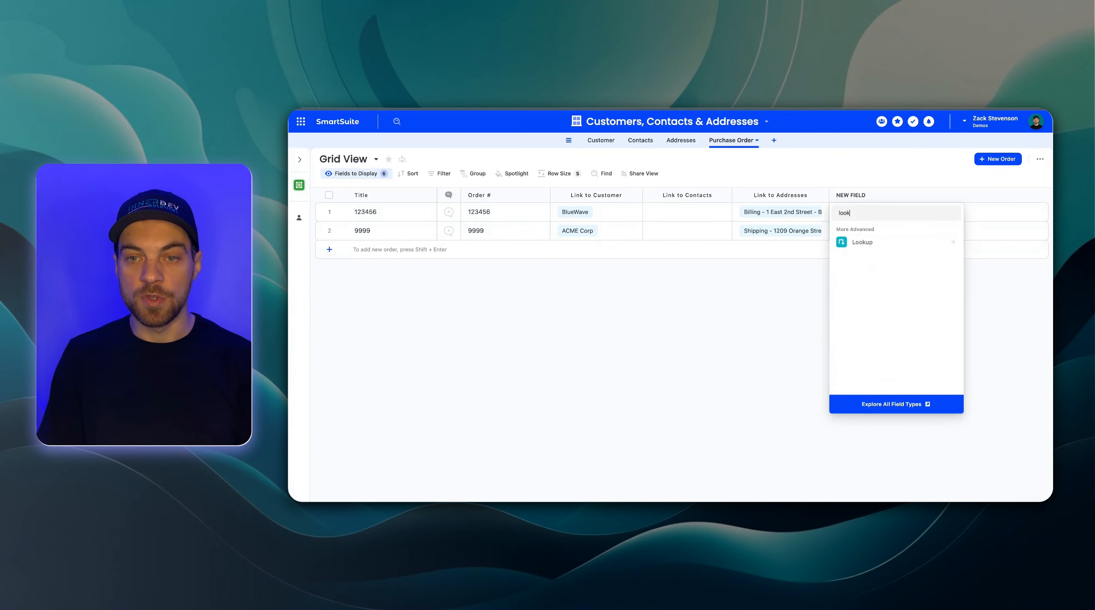
click(855, 242)
click(836, 338)
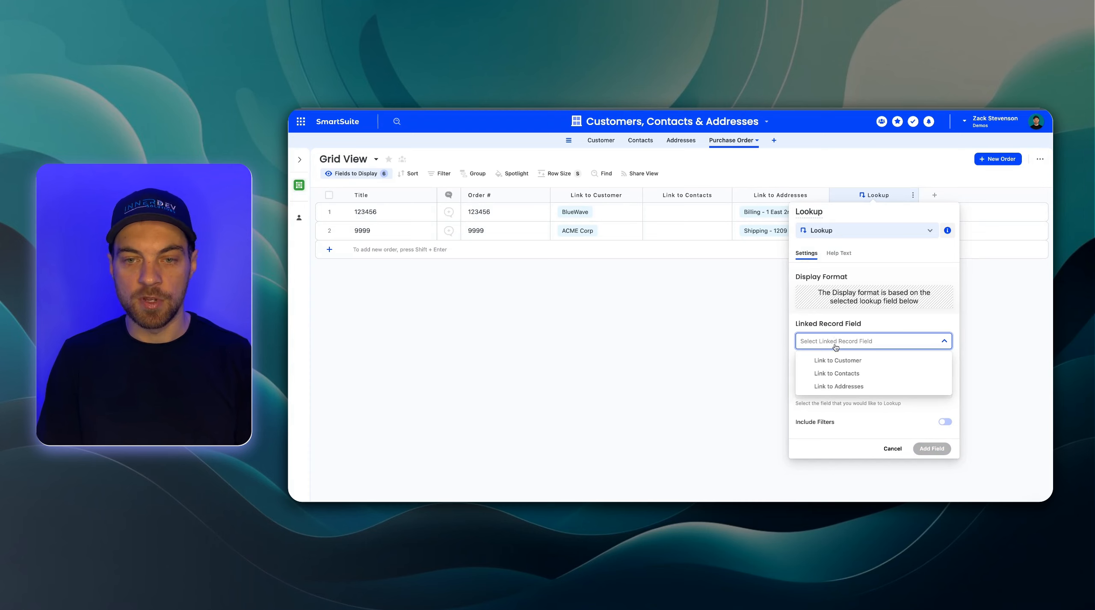
click(838, 386)
click(845, 390)
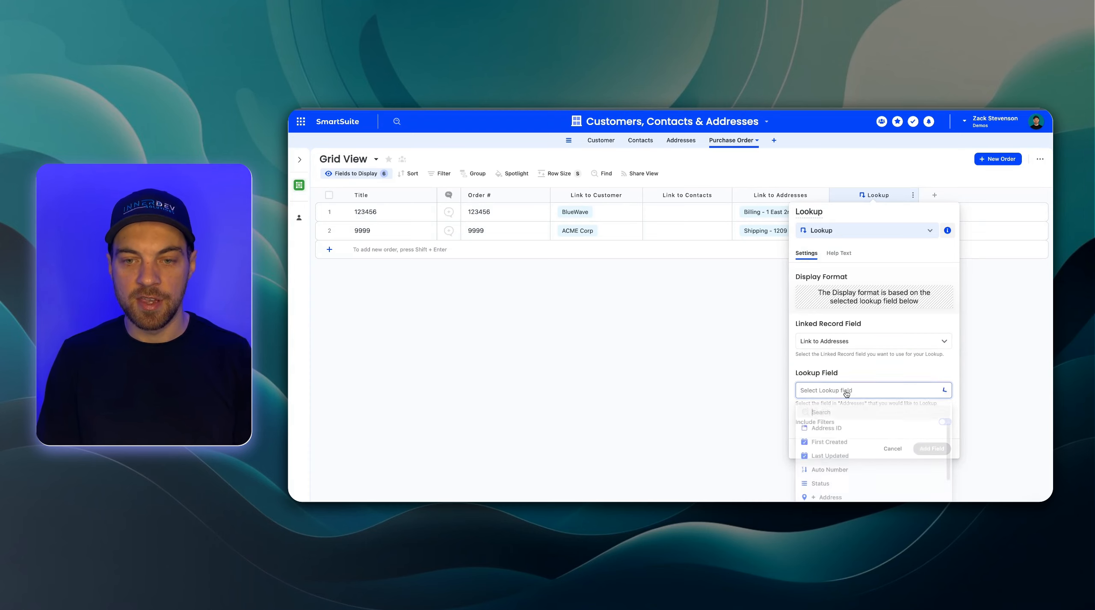
text(add)
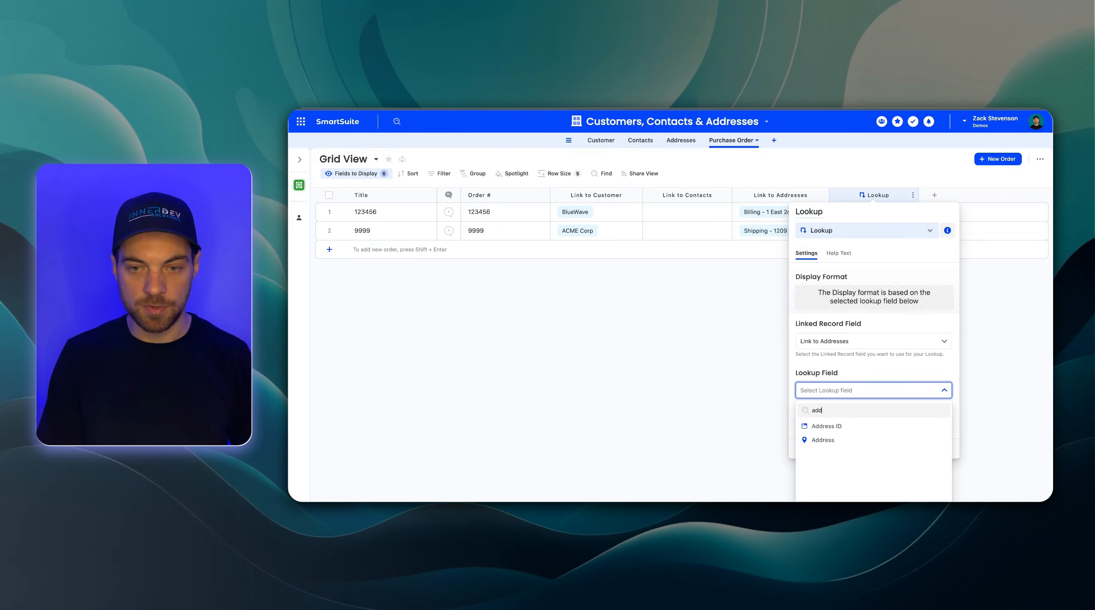
click(833, 444)
click(932, 447)
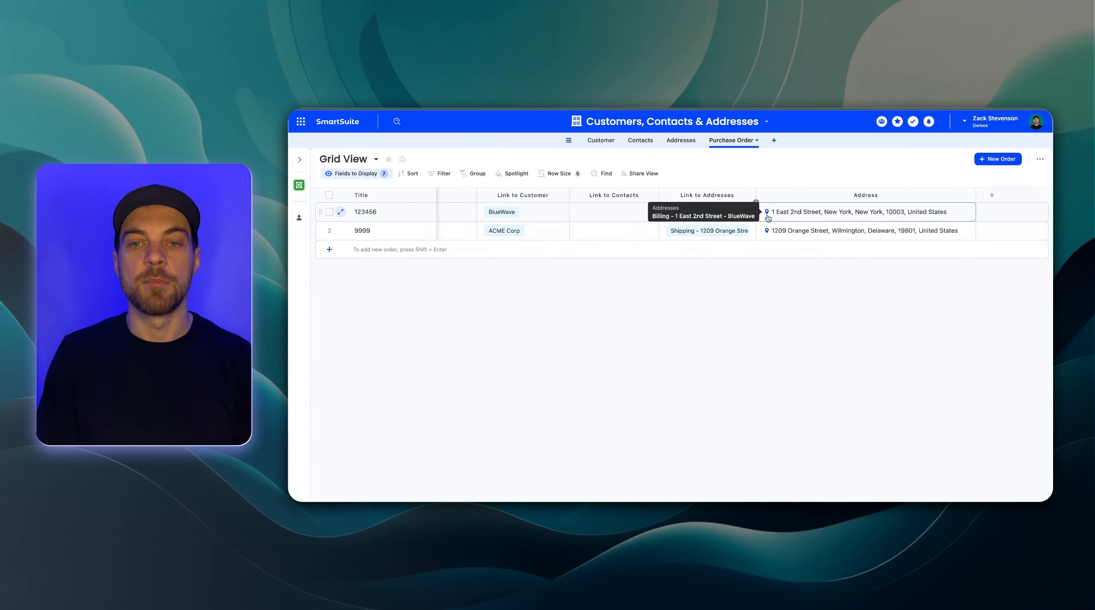
Open the BlueWave billing address record linked to the first purchase order and review its address details
click(686, 213)
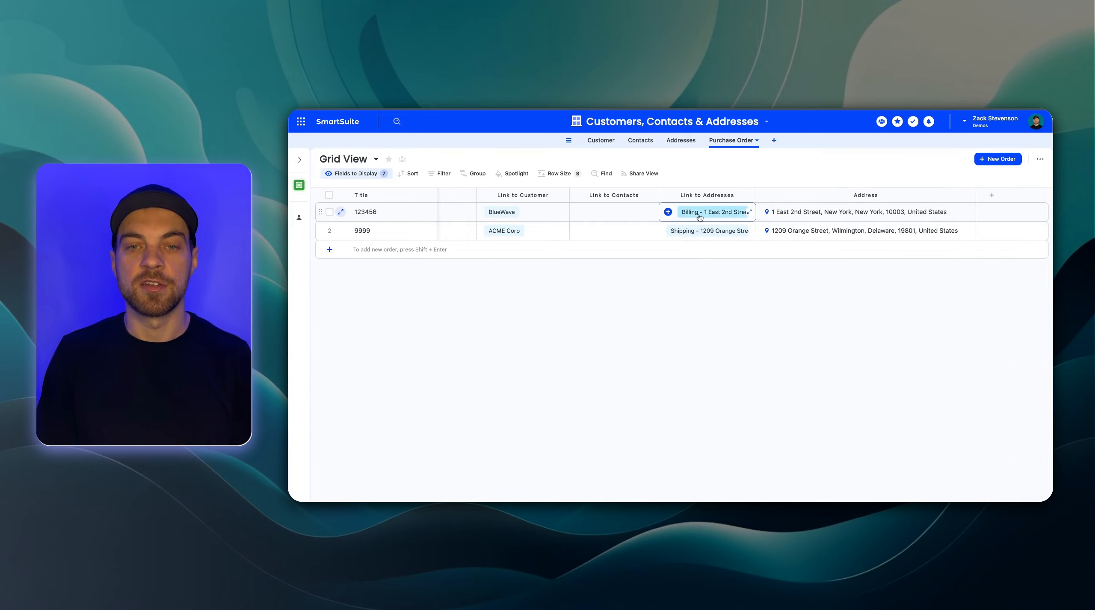
click(701, 217)
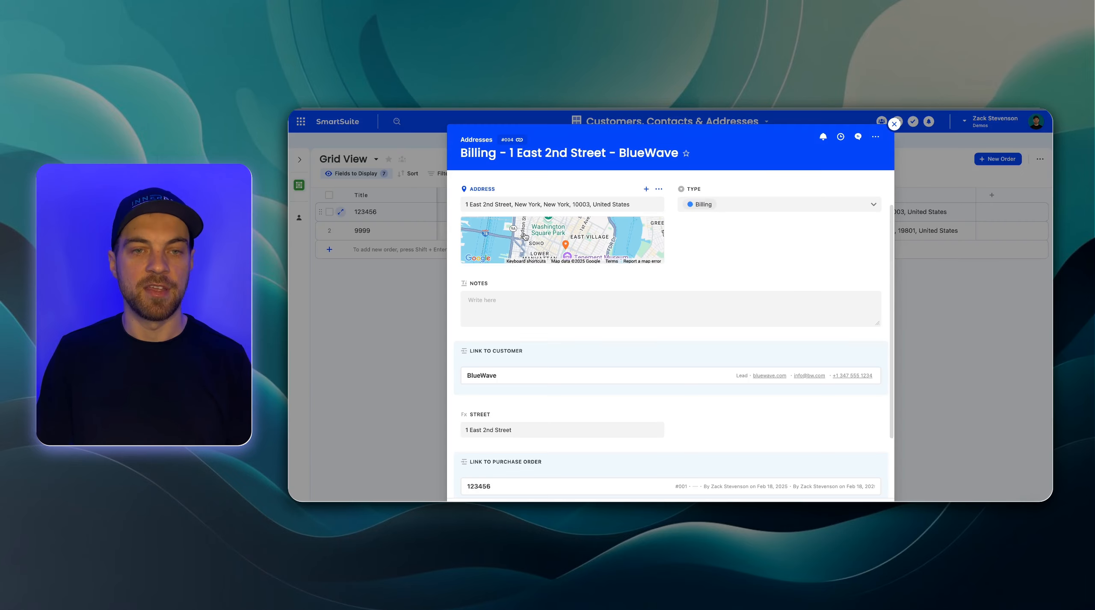
click(522, 248)
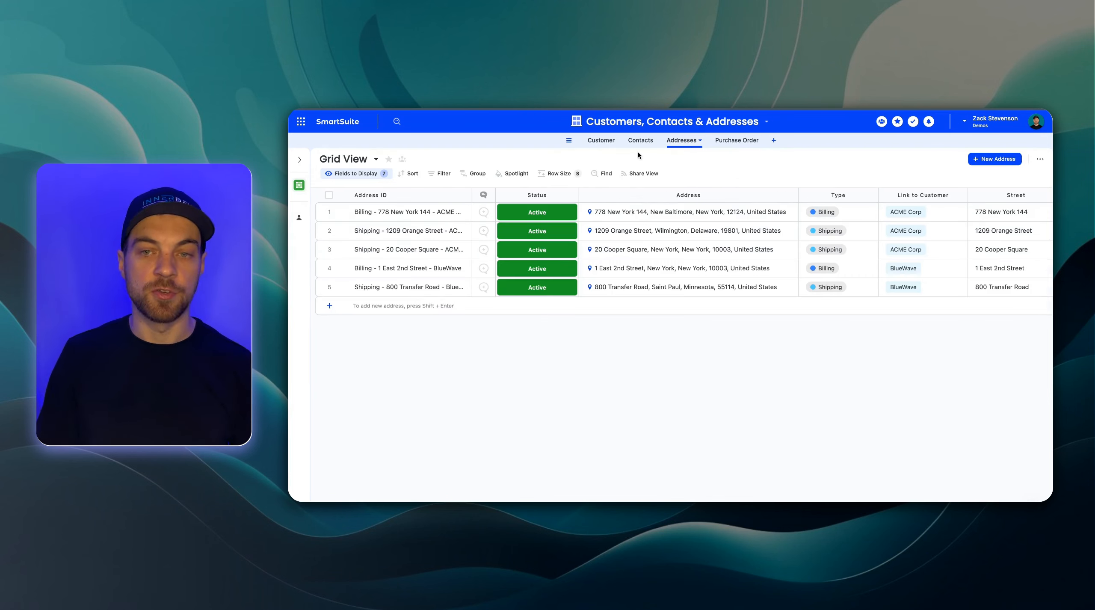
In the Addresses table, inspect the settings of the Address field and the auto-generated Address ID title, leaving both unchanged
click(602, 228)
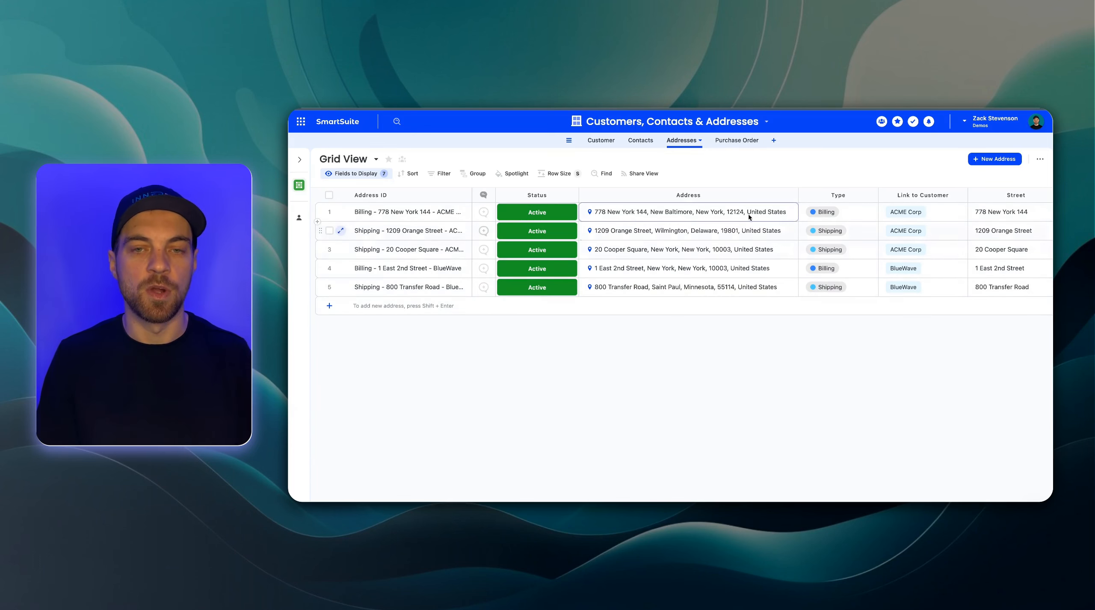
double_click(698, 196)
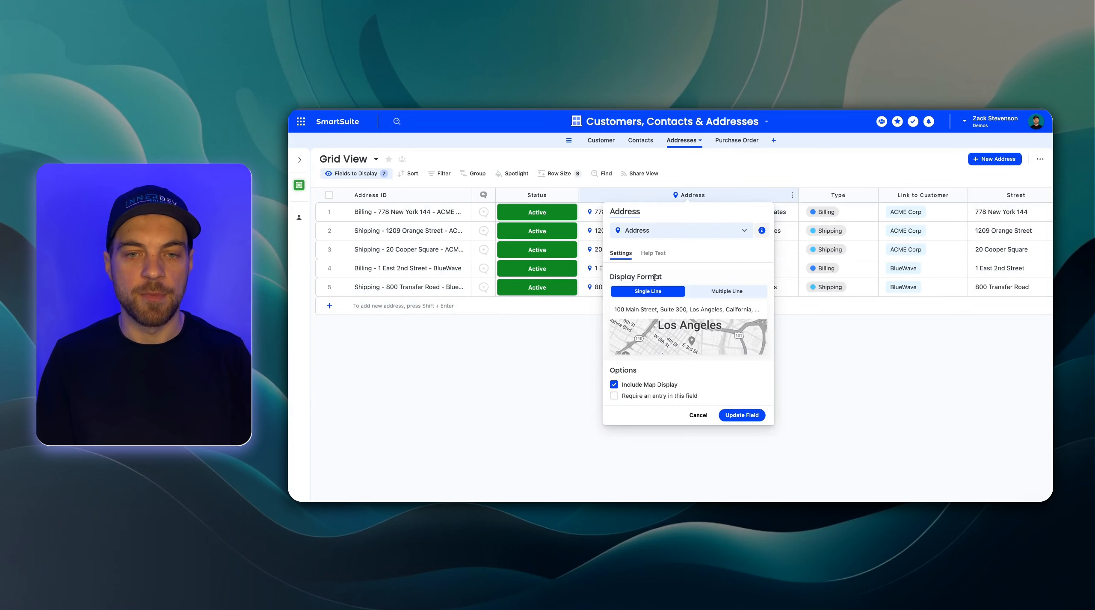
click(701, 415)
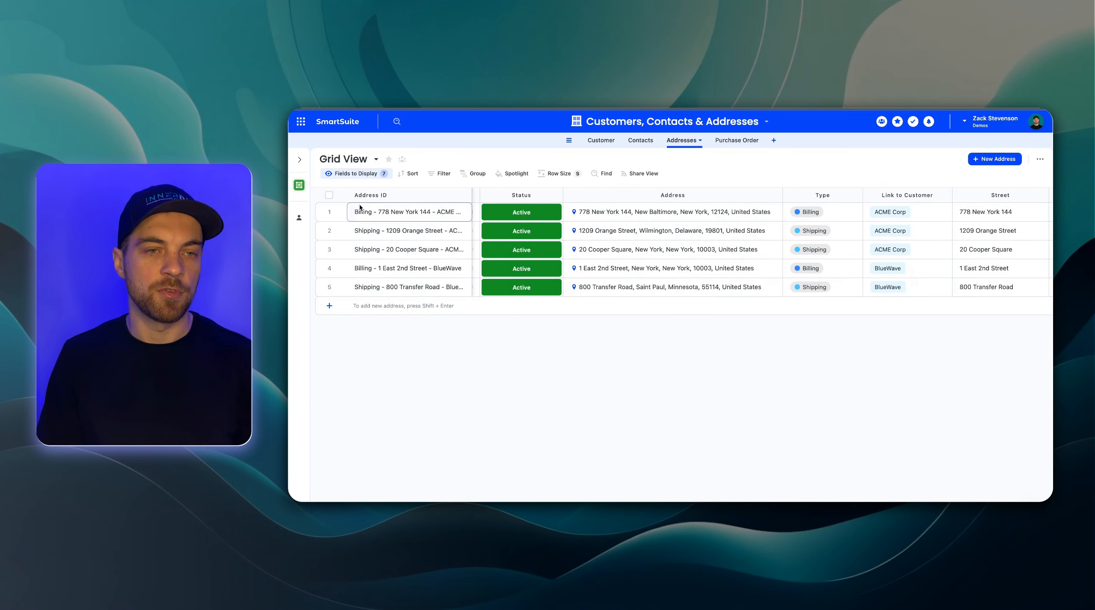
double_click(376, 197)
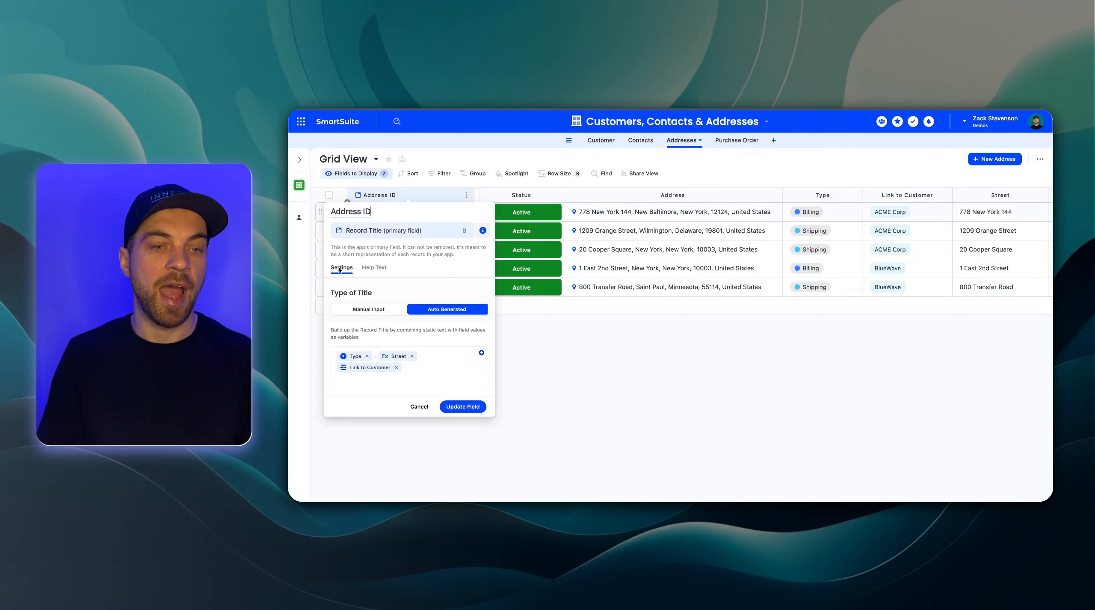
click(419, 407)
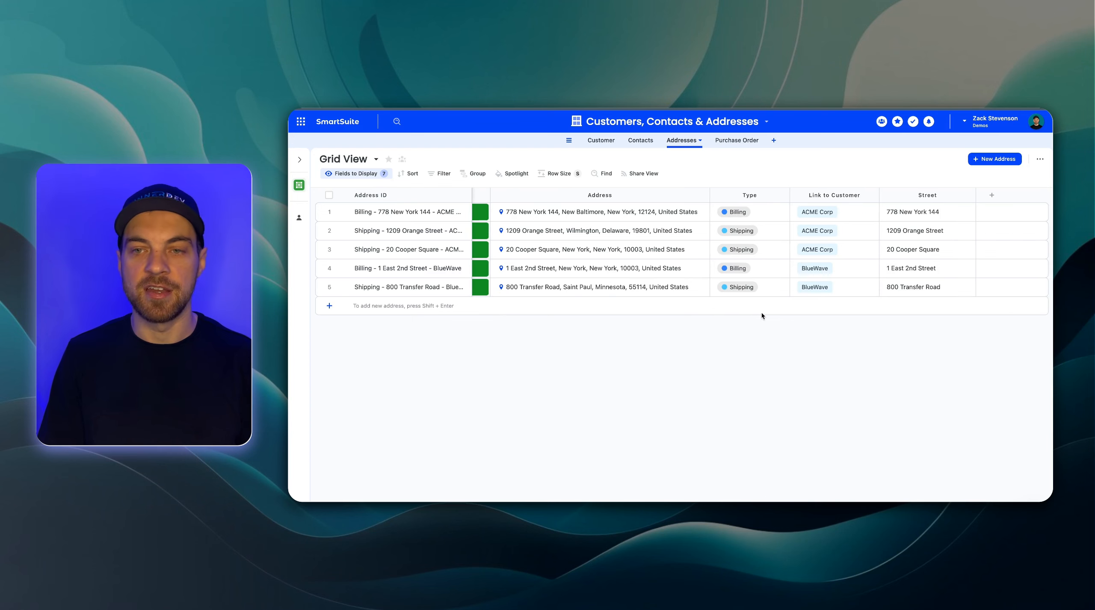
Remove the Street formula field from the Addresses grid display and show the State component of Address as a column
click(908, 197)
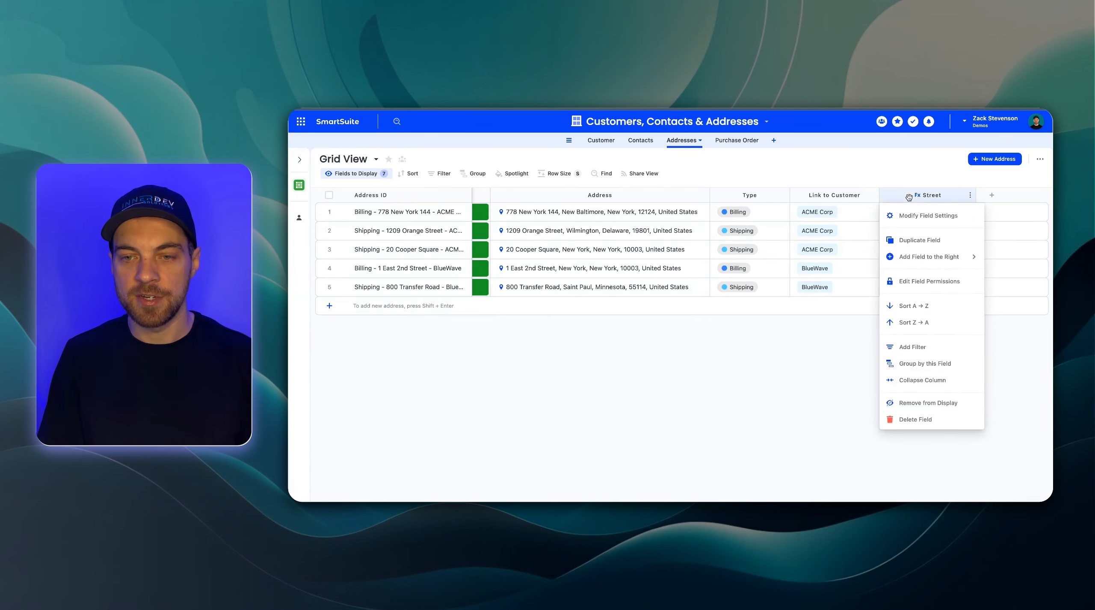
click(929, 402)
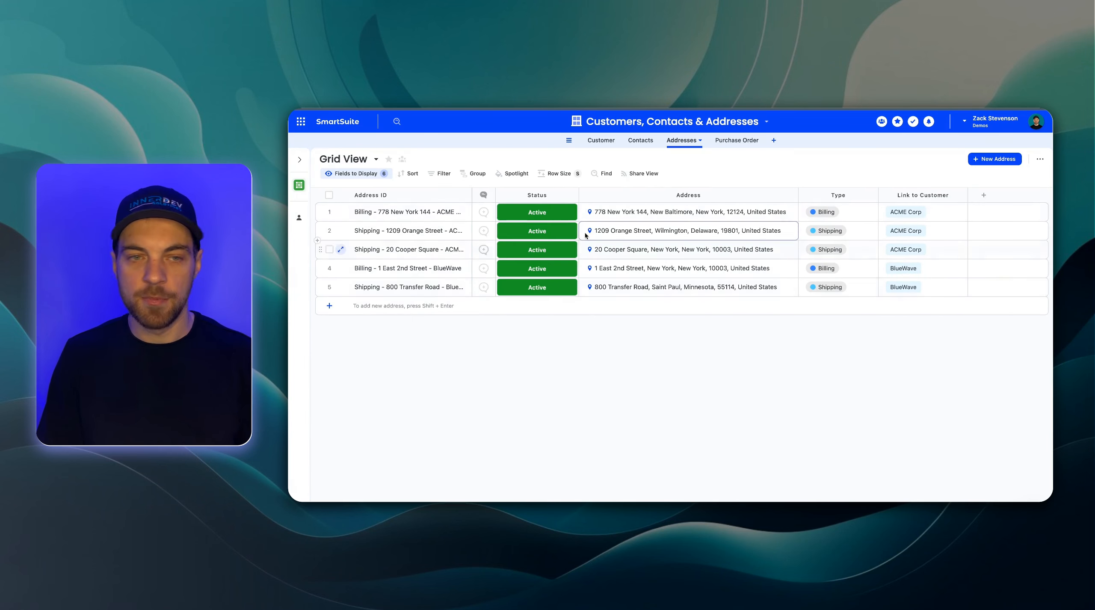
click(345, 174)
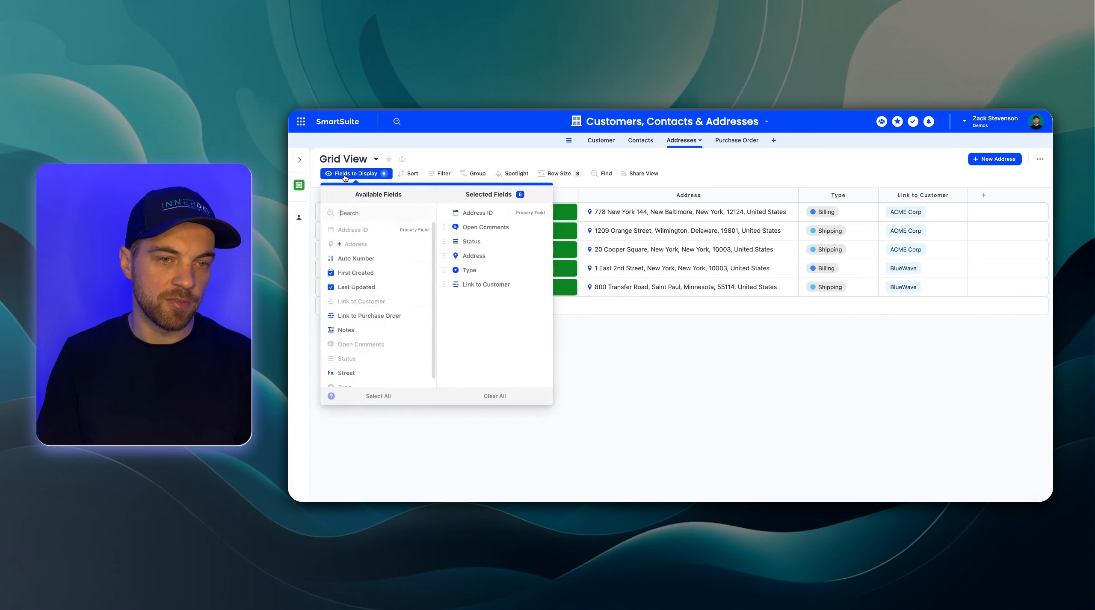
click(340, 245)
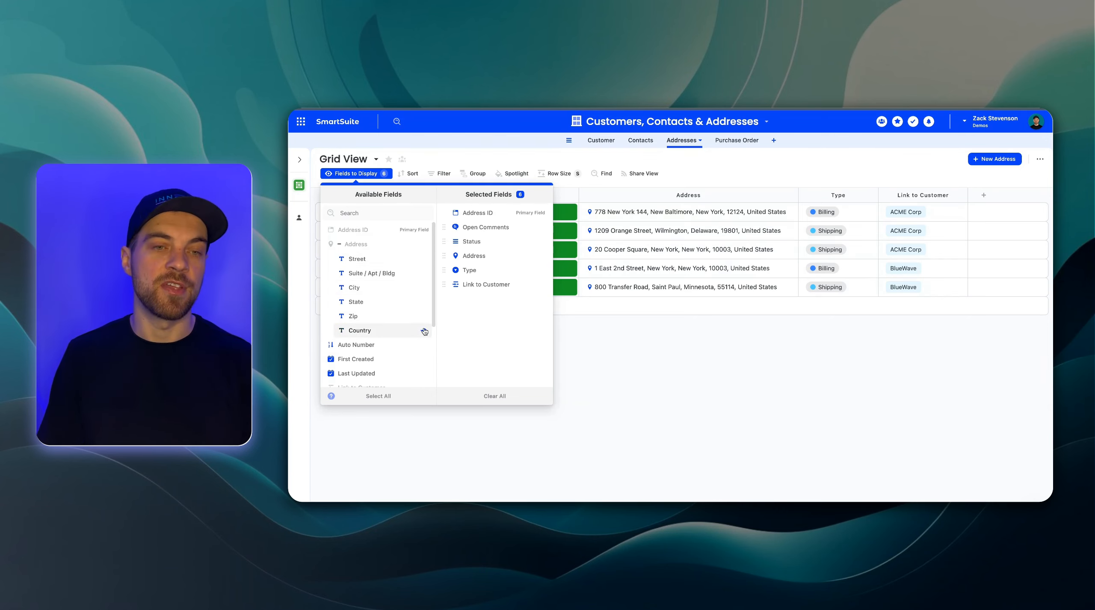
click(419, 302)
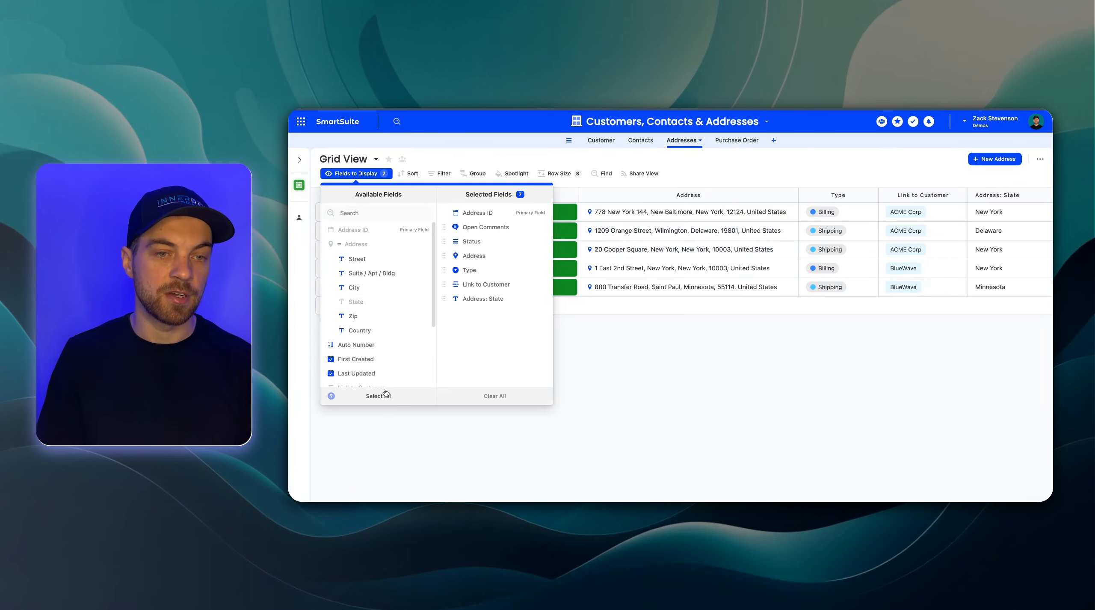
click(639, 358)
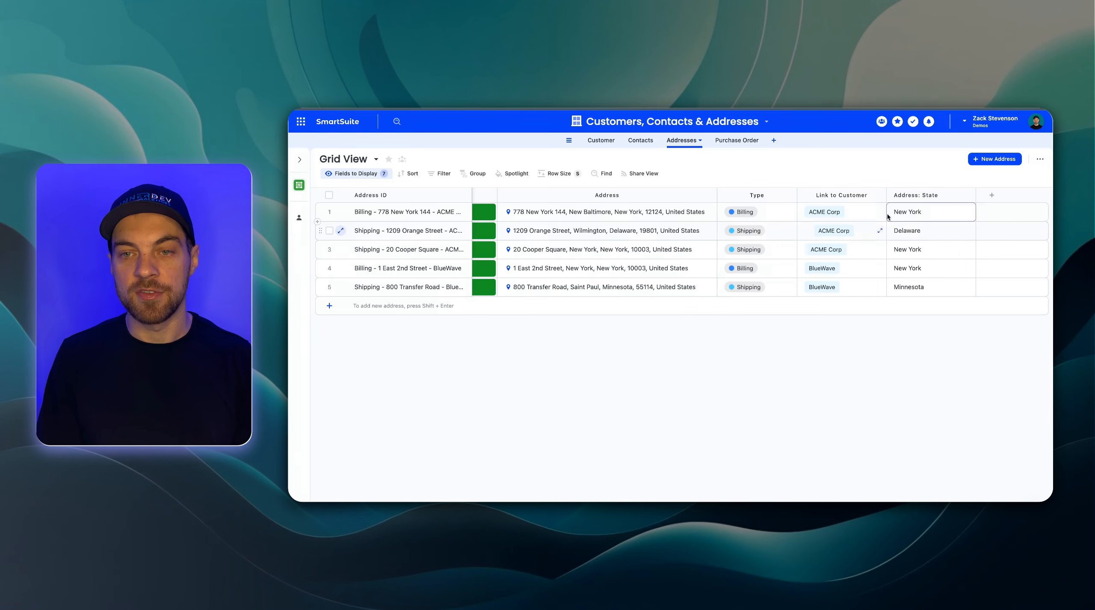